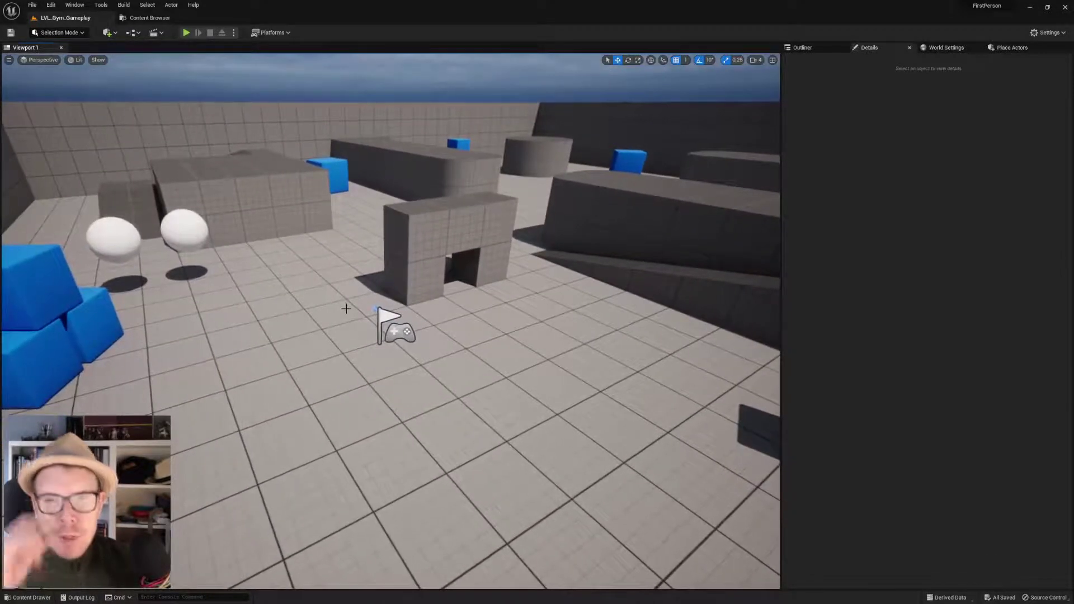
Find the Chaos plugins, enable the experimental ChaosVehiclesPlugin, and restart the editor to apply it
left_click(51, 5)
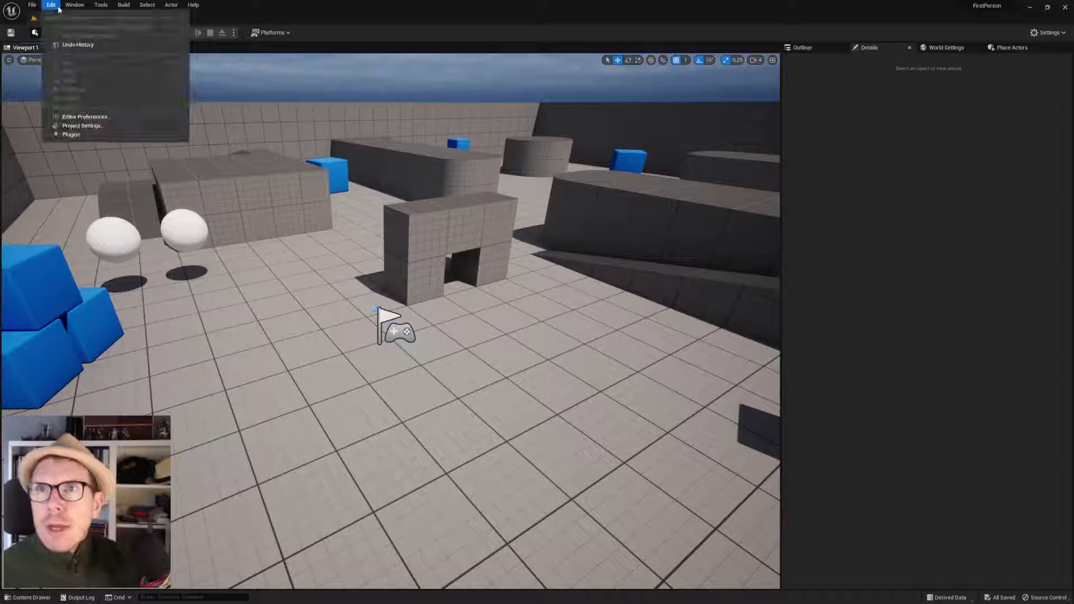
left_click(78, 135)
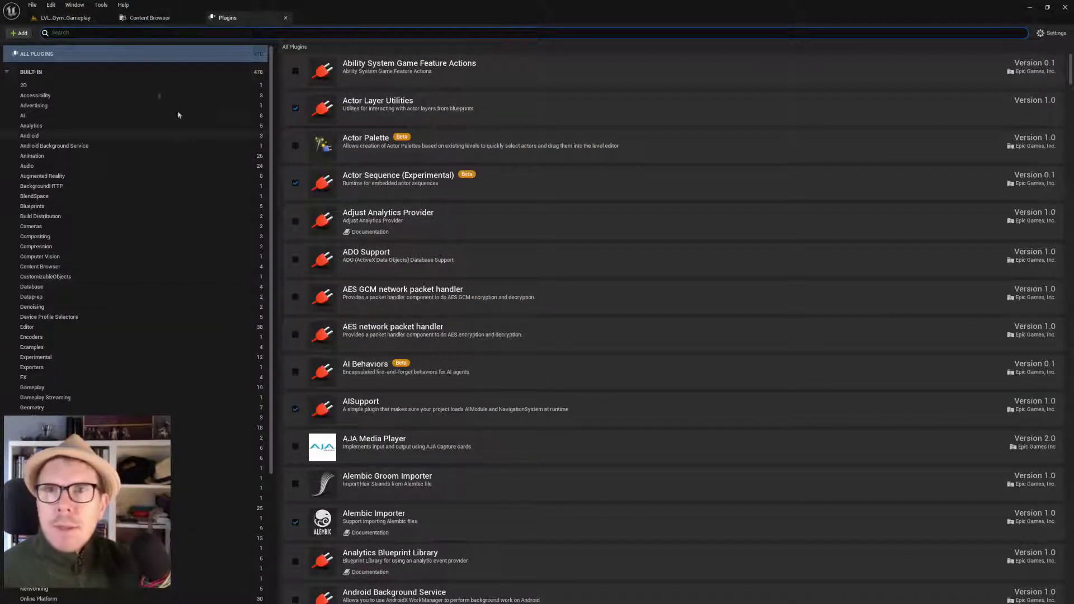
type("chao")
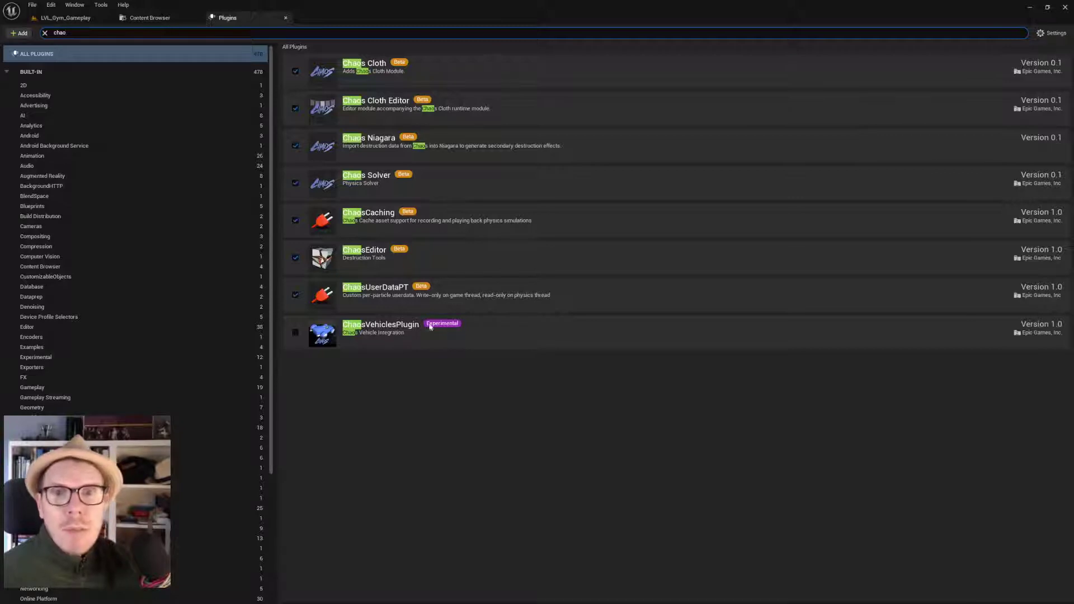
left_click(295, 332)
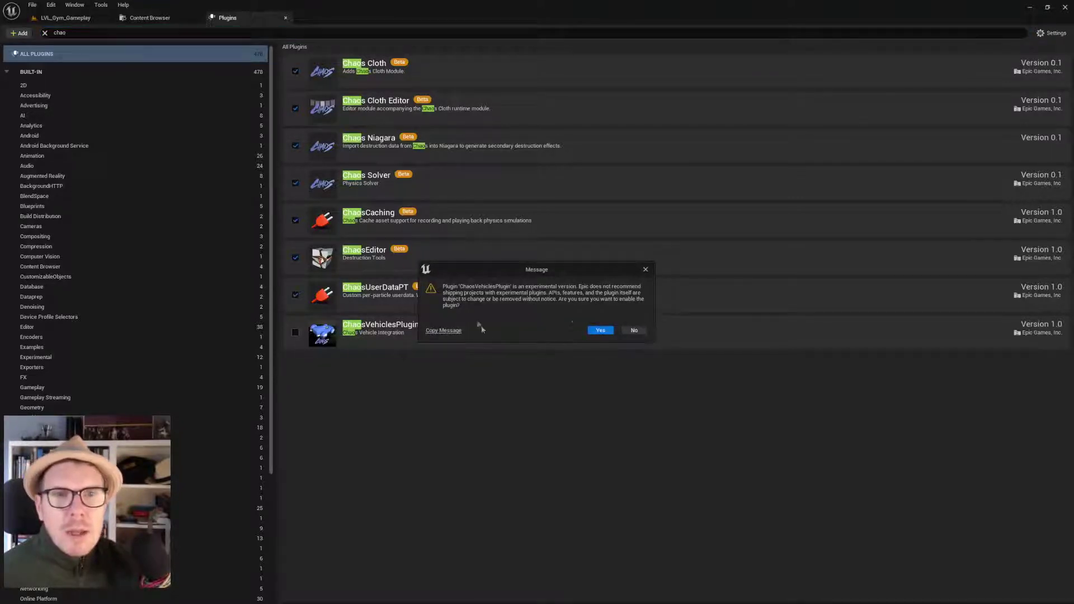
left_click(600, 331)
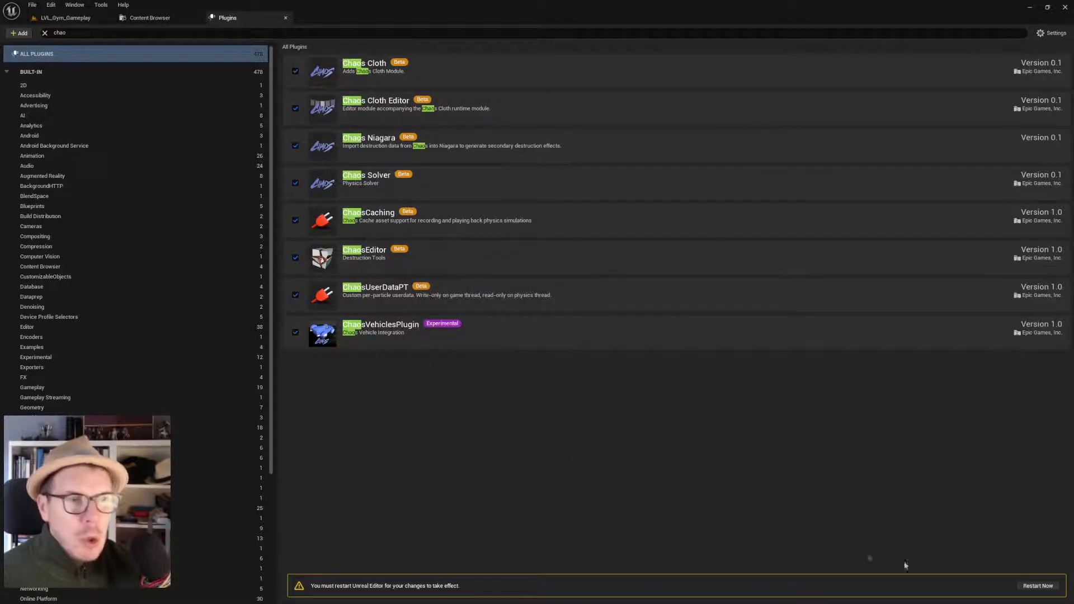
left_click(1038, 585)
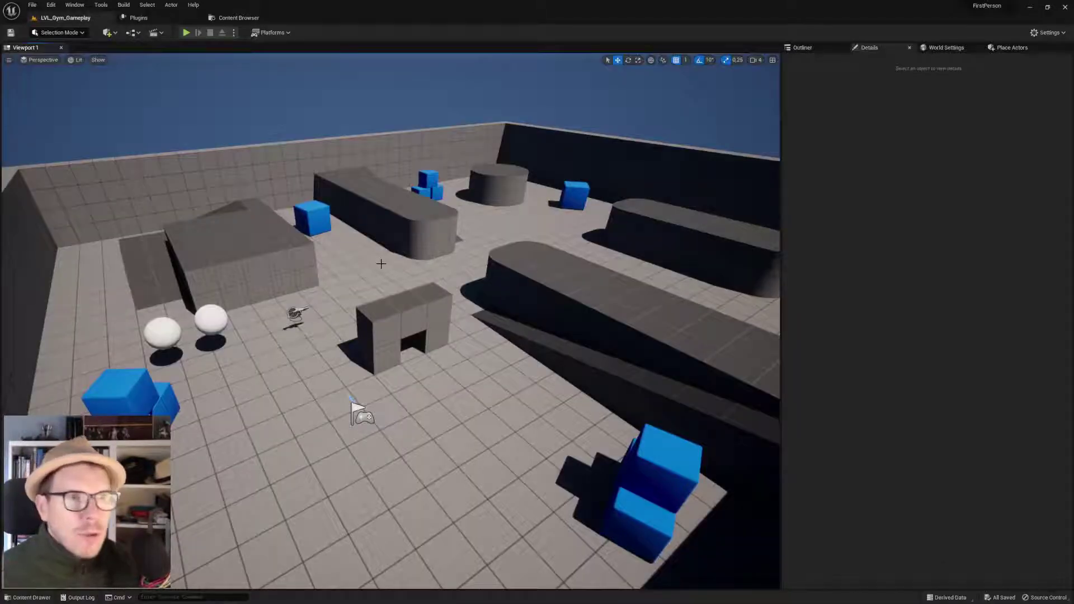
Close the Plugins page and bring up the P01 folder in the Content Browser
right_click_drag(362, 257, 334, 251)
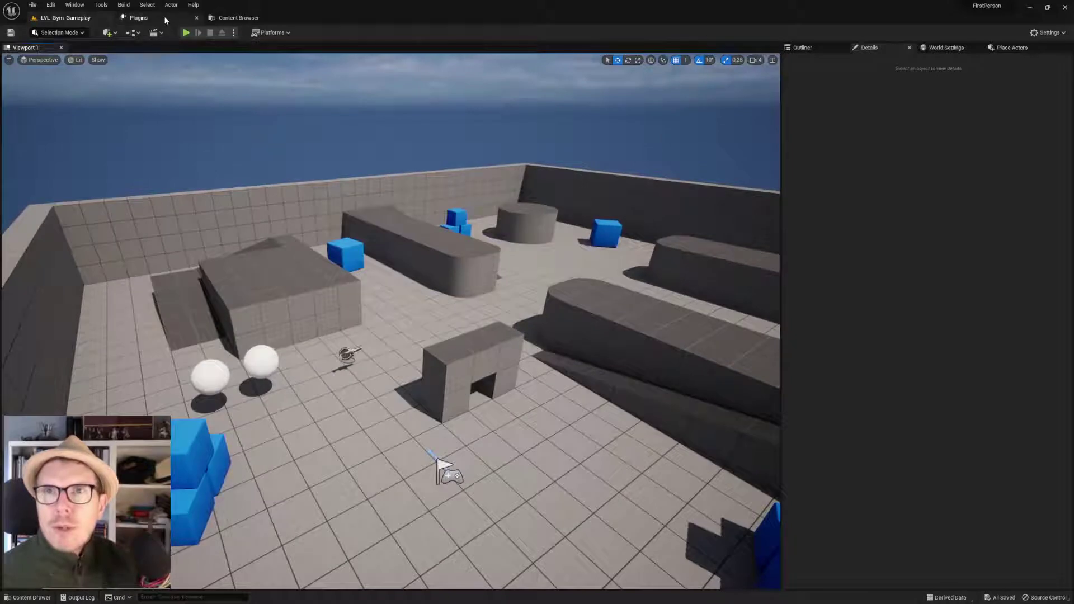
left_click(165, 17)
left_click(197, 18)
left_click(168, 18)
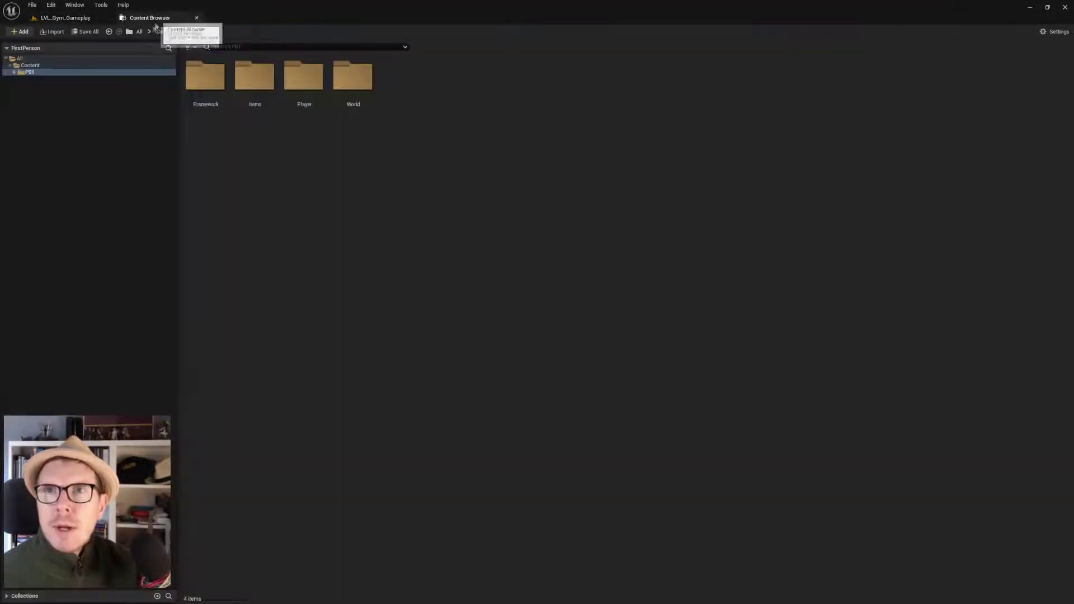
left_click(33, 72)
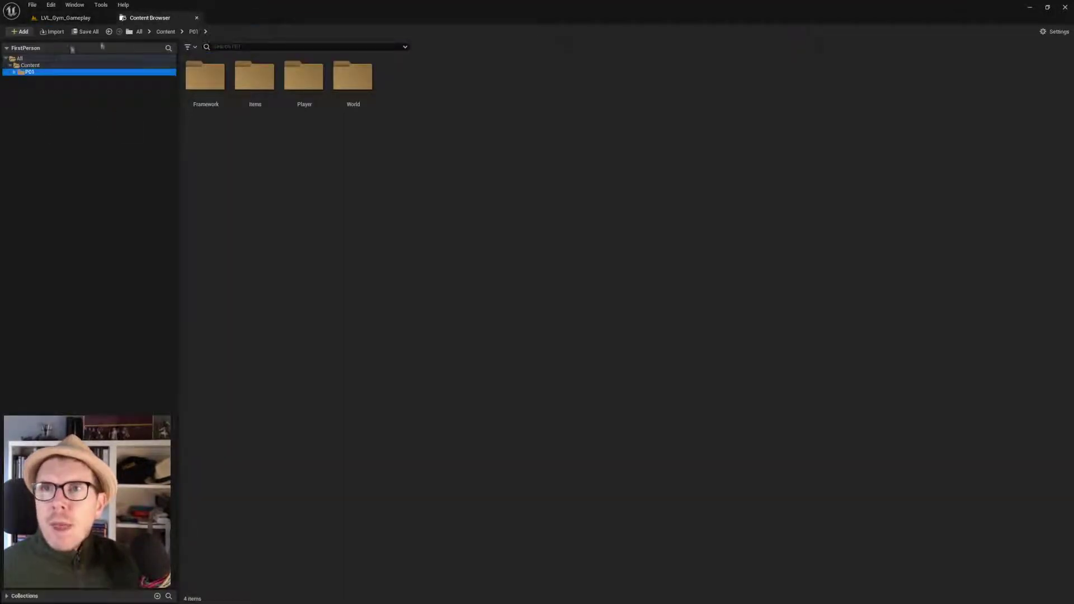
left_click(400, 195)
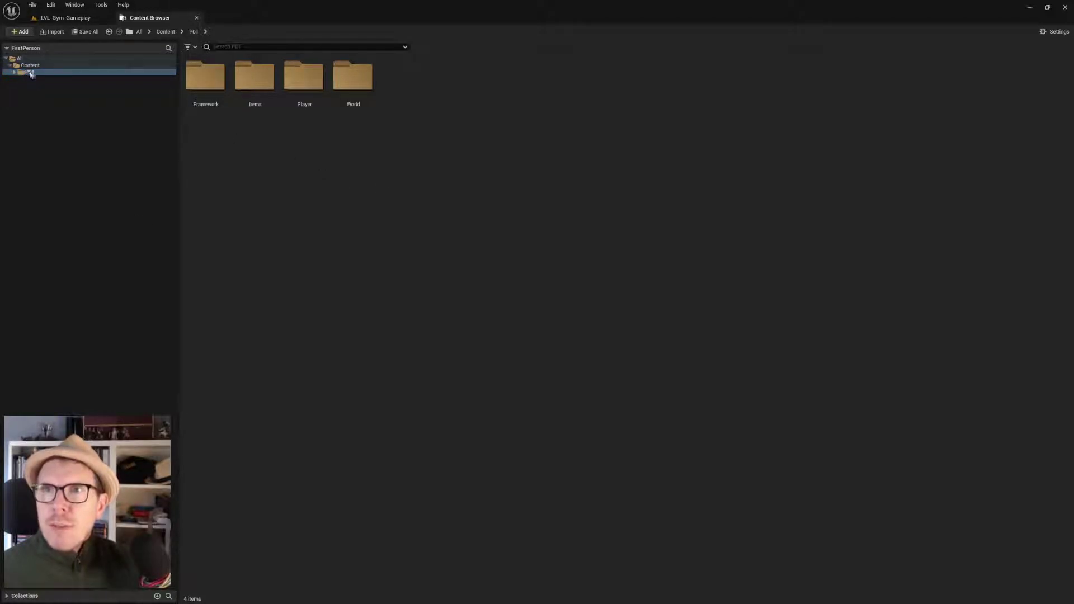
left_click(67, 161)
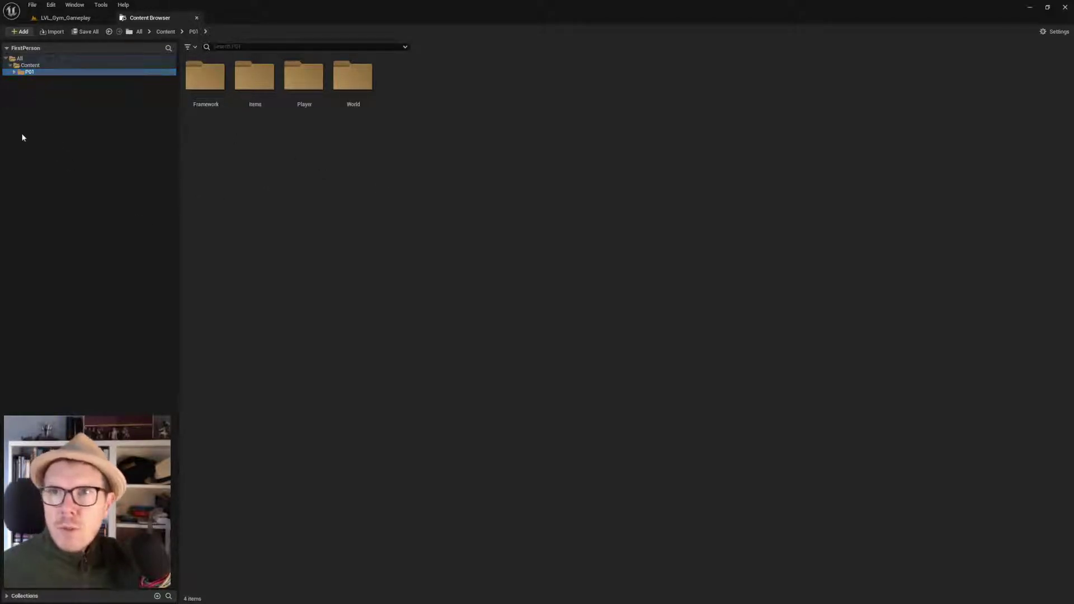
Add the Vehicle Blueprint content pack to the project and close the Add Content dialog
left_click(20, 32)
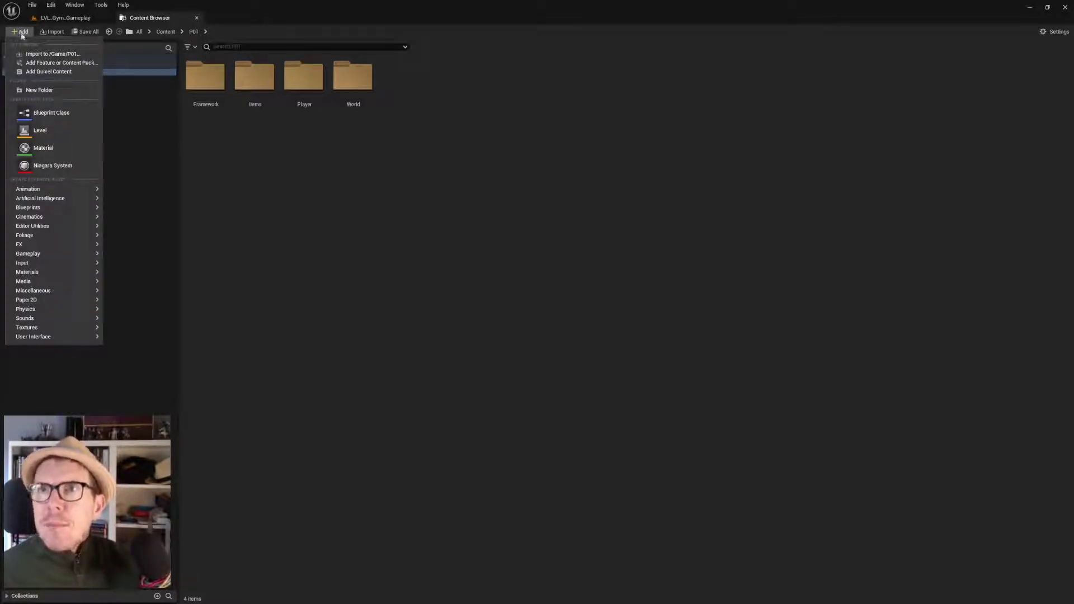
left_click(45, 64)
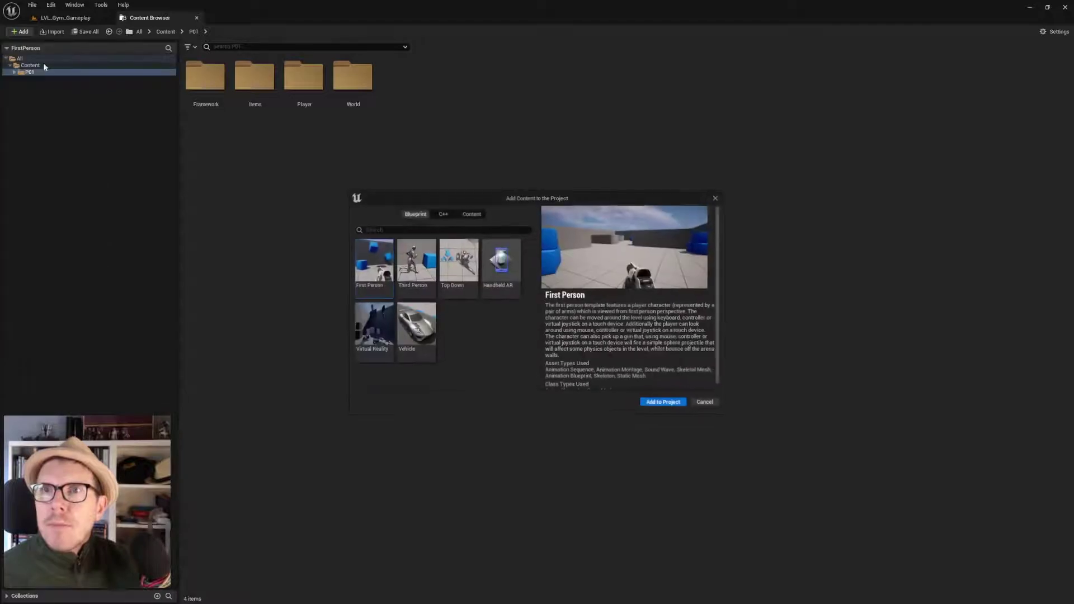
left_click(426, 322)
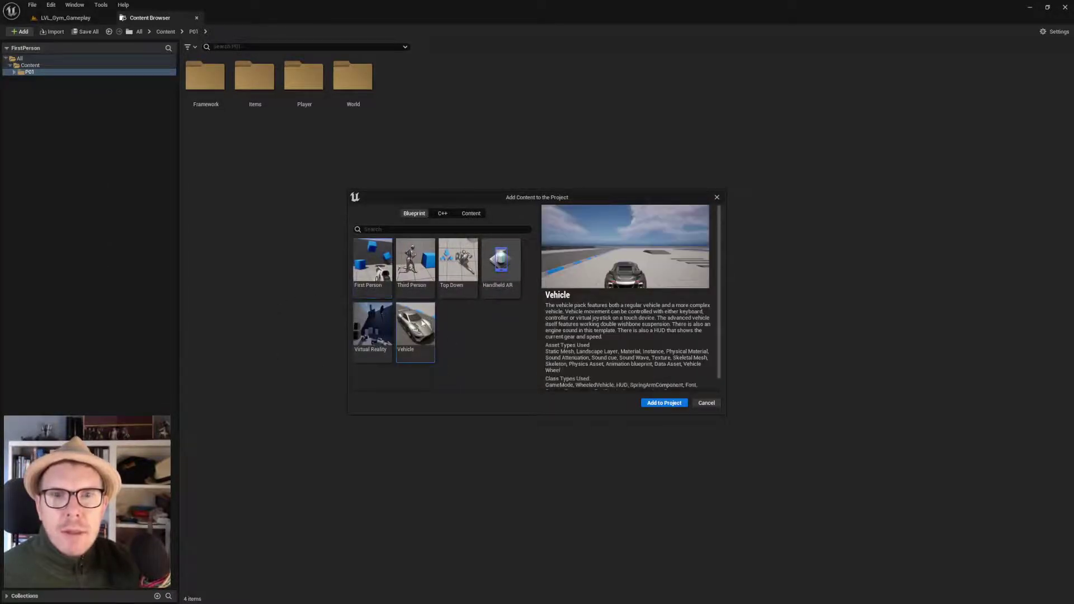
left_click(673, 404)
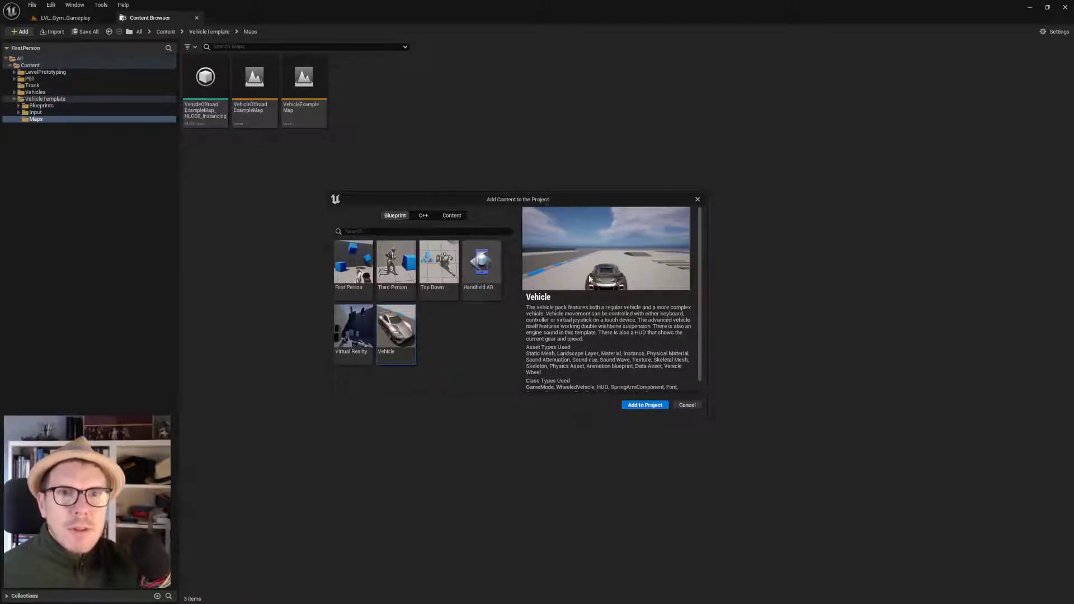
left_click(698, 200)
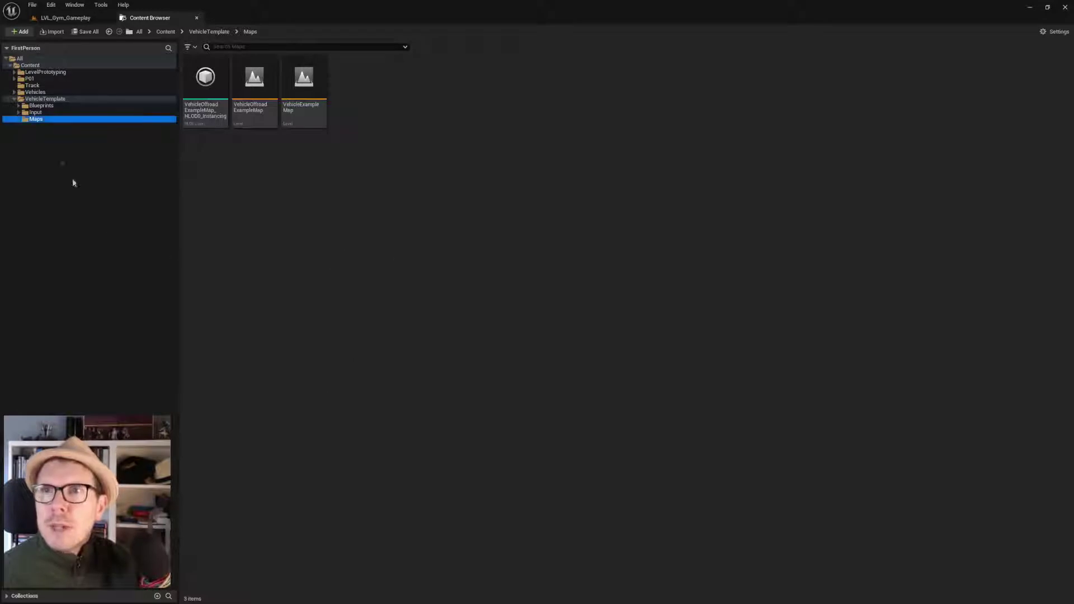
Examine the folder structure of LevelPrototyping, P01, its World subfolder, Vehicles and VehicleTemplate in the project content
left_click(16, 100)
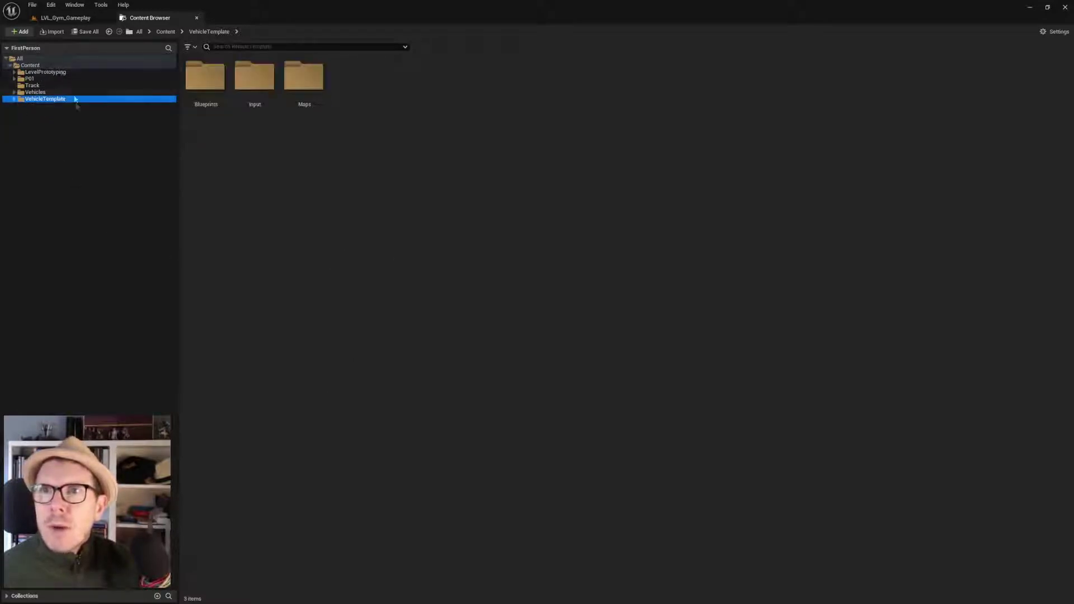
left_click(19, 79)
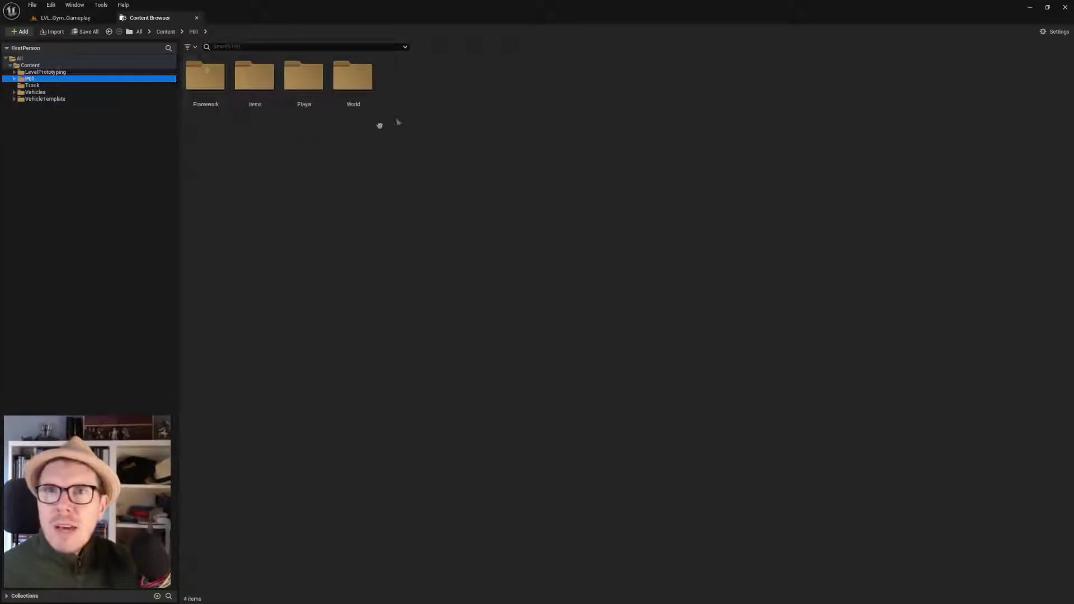
left_click(15, 79)
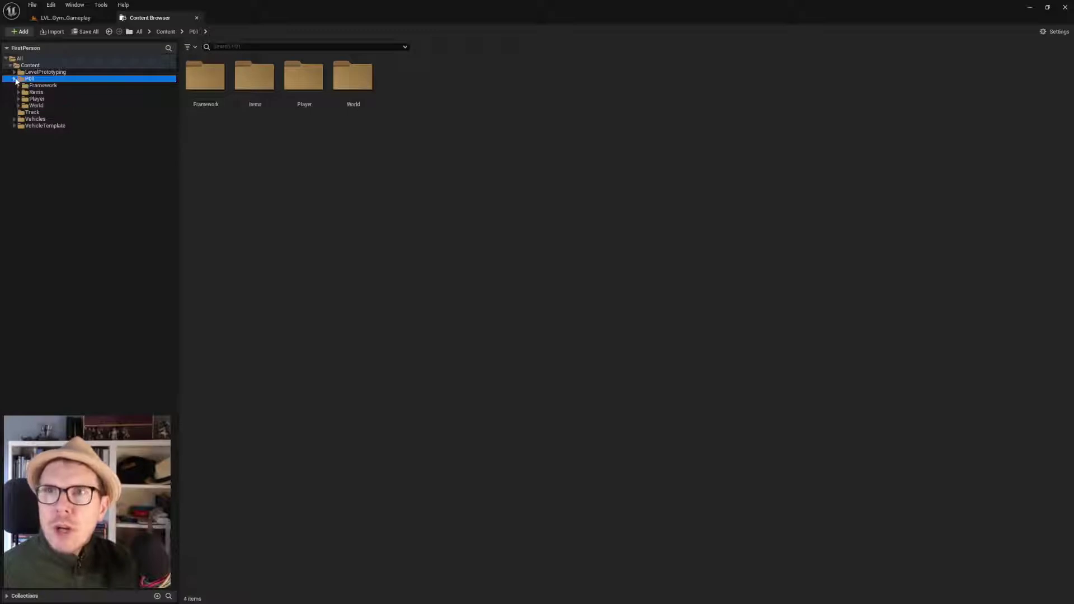
left_click(15, 80)
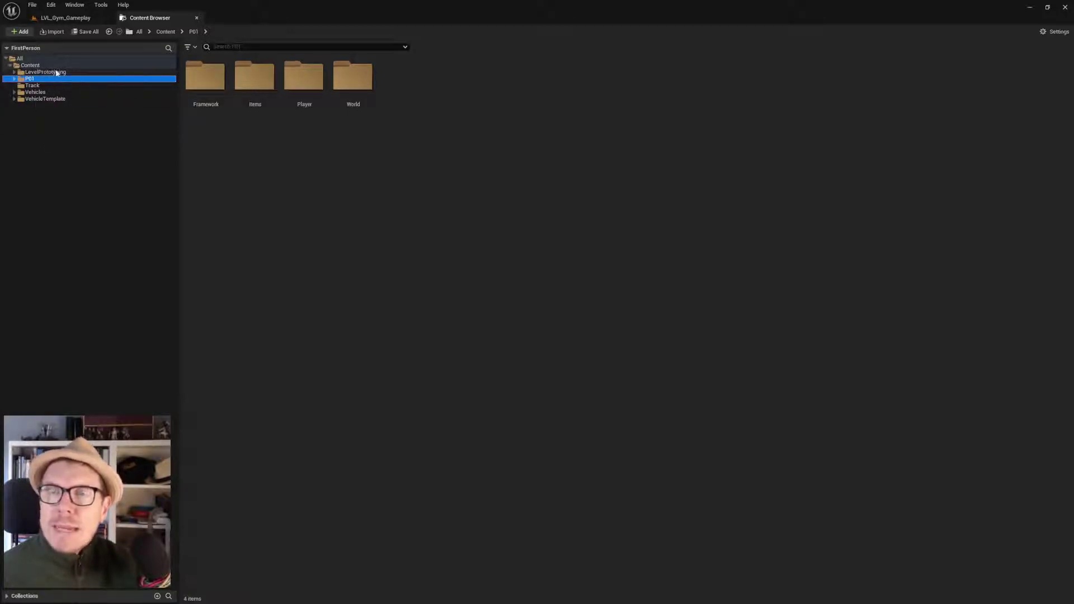
left_click(342, 230)
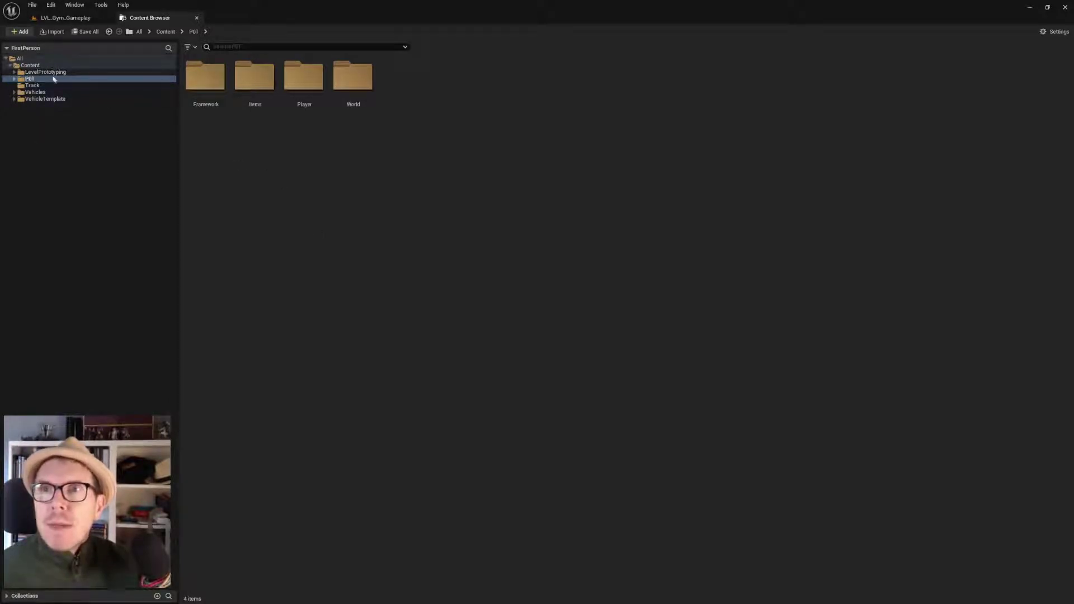
left_click(39, 72)
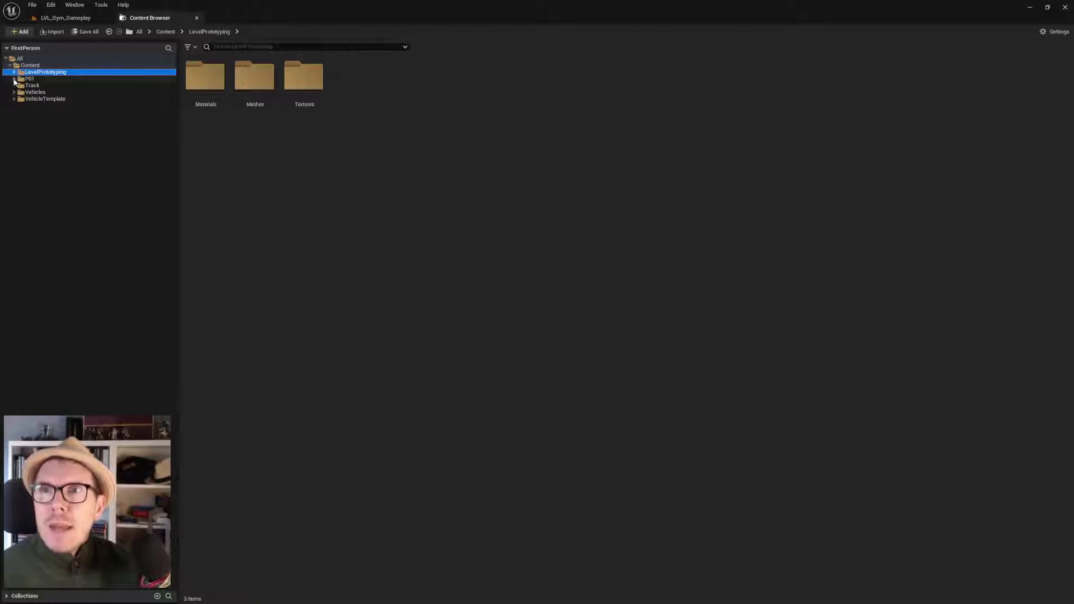
left_click(14, 80)
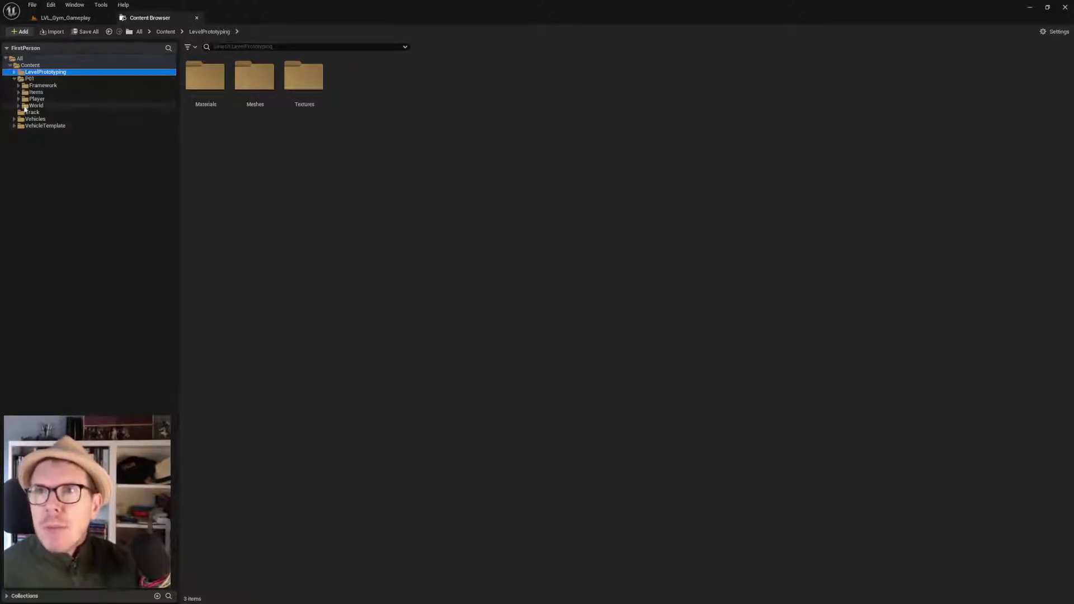
left_click(19, 106)
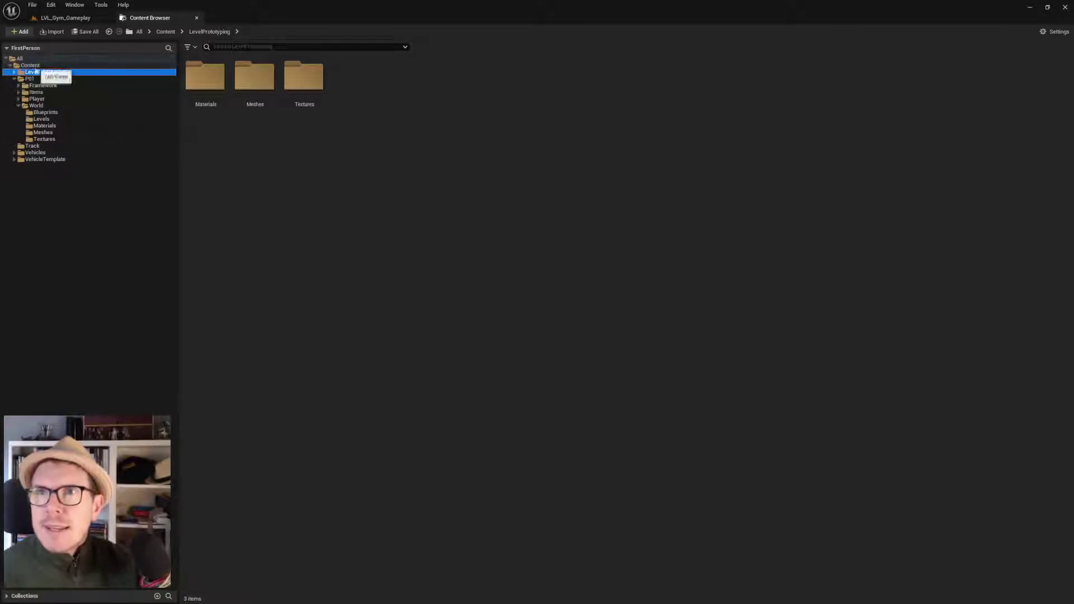
left_click(36, 152)
left_click(14, 152)
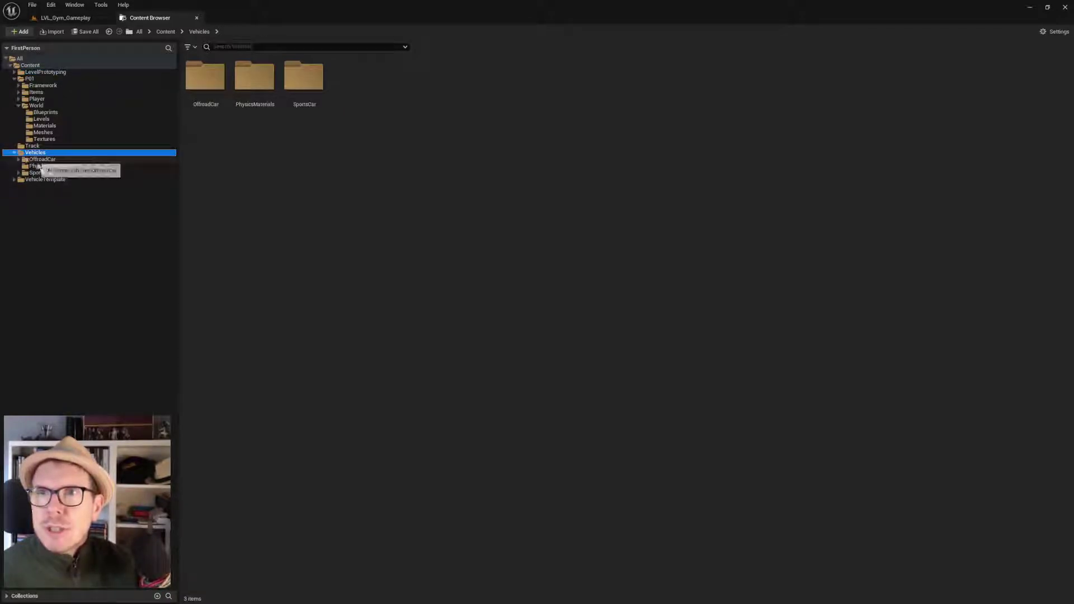
left_click(14, 179)
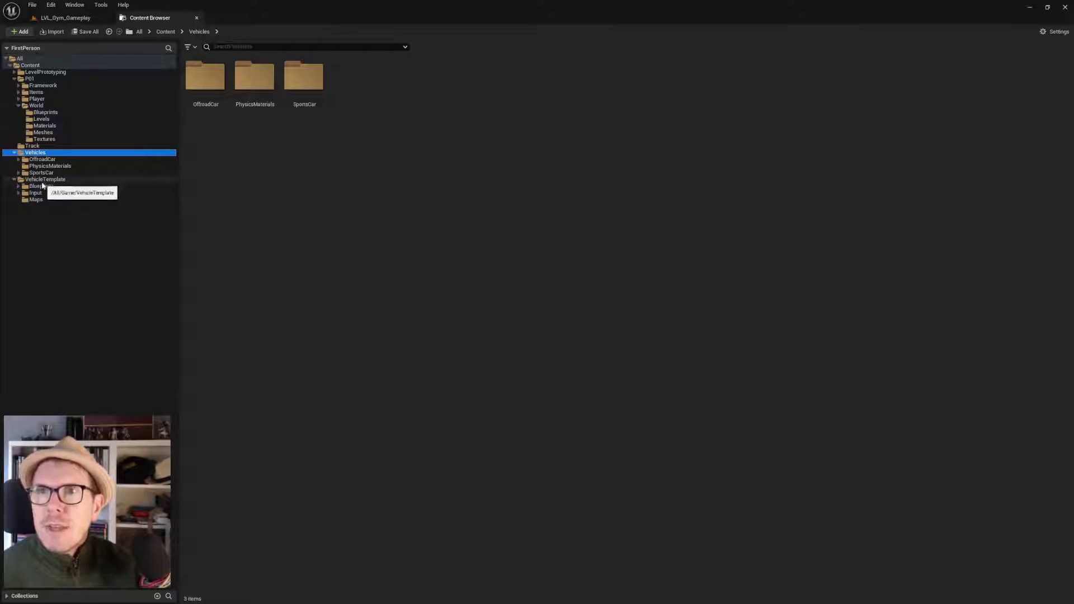
left_click(14, 152)
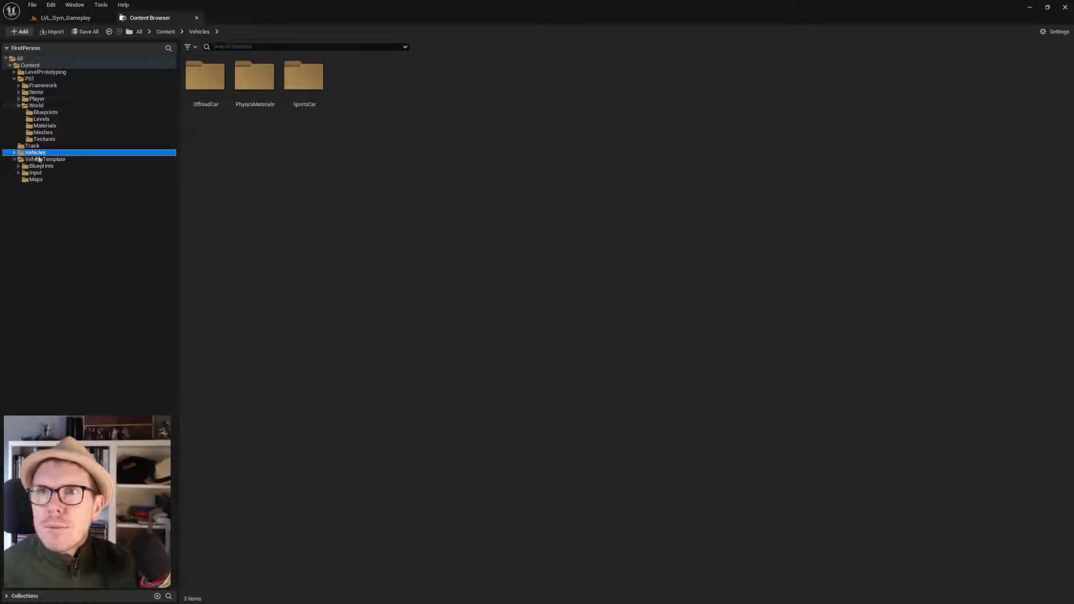
Open the VehicleExampleMap level from the VehicleTemplate Maps folder and close the World Partition view
left_click(41, 179)
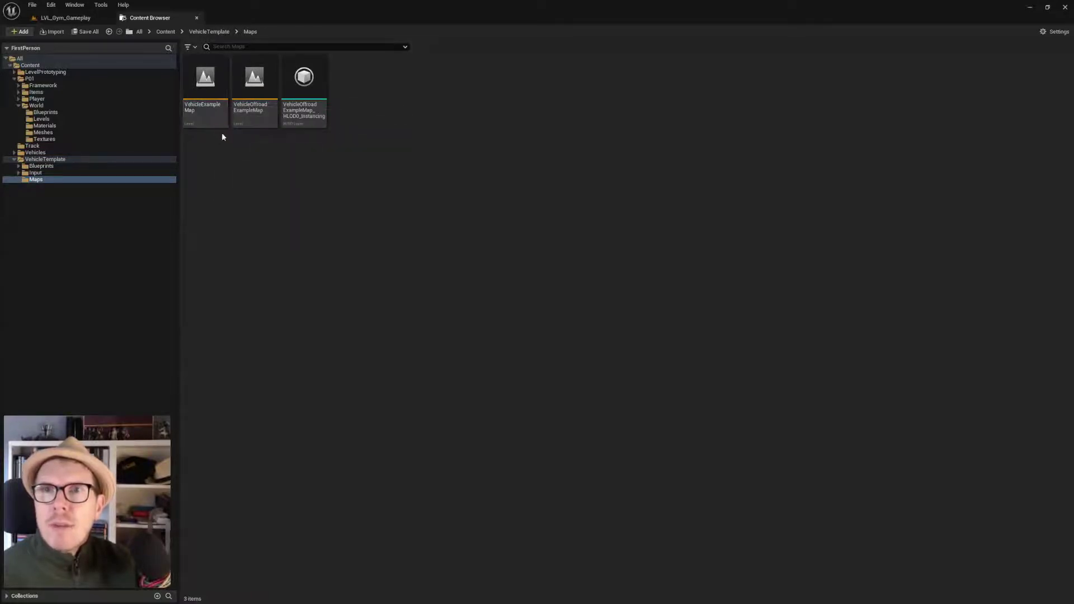
double_click(209, 81)
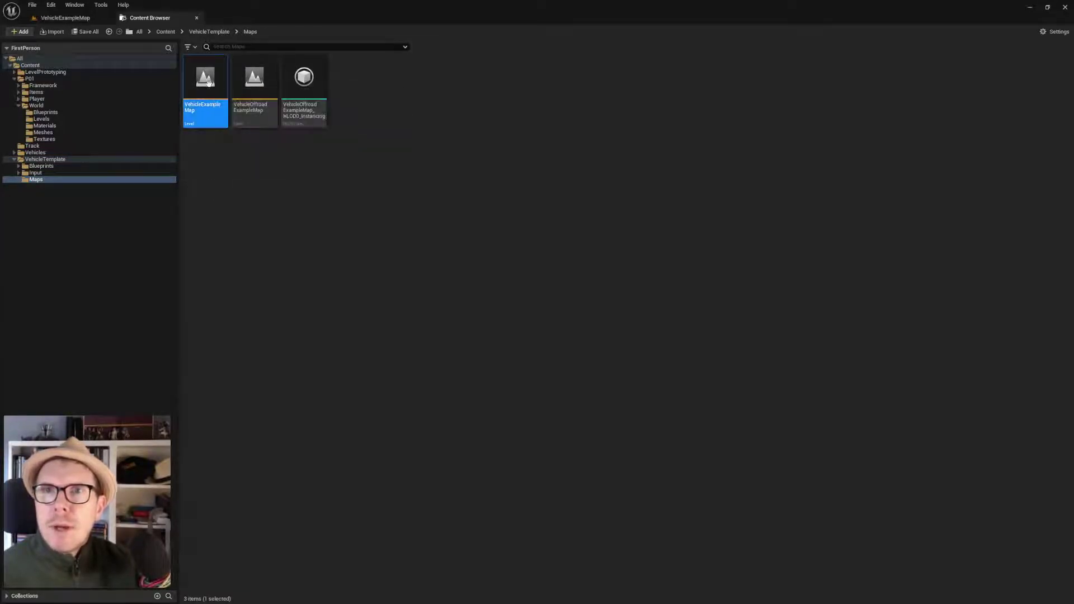
left_click(65, 17)
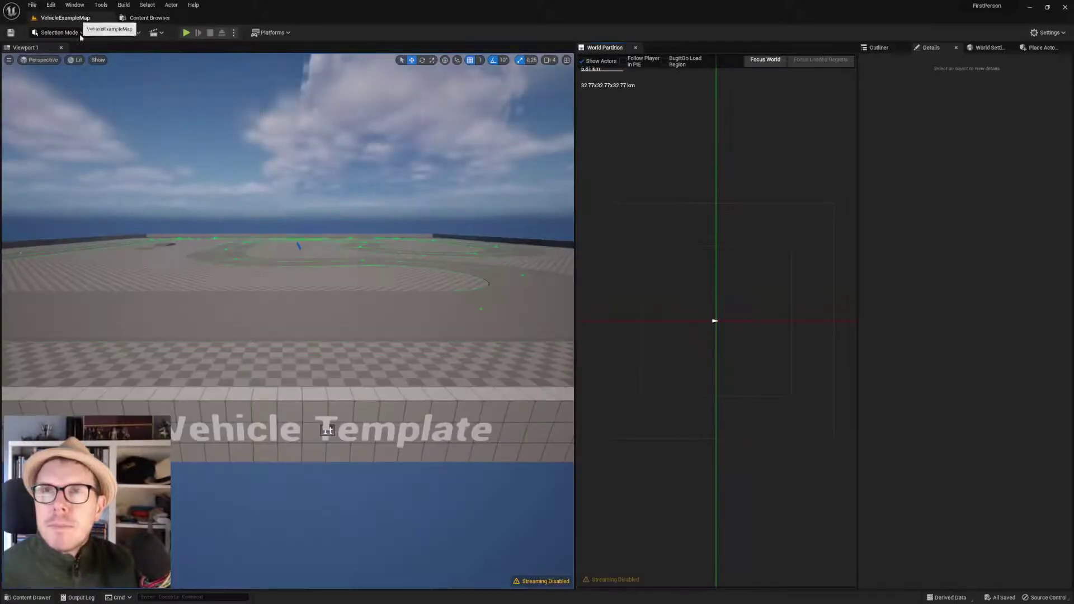
right_click_drag(349, 204, 291, 252)
left_click(636, 47)
right_click_drag(392, 279, 392, 223)
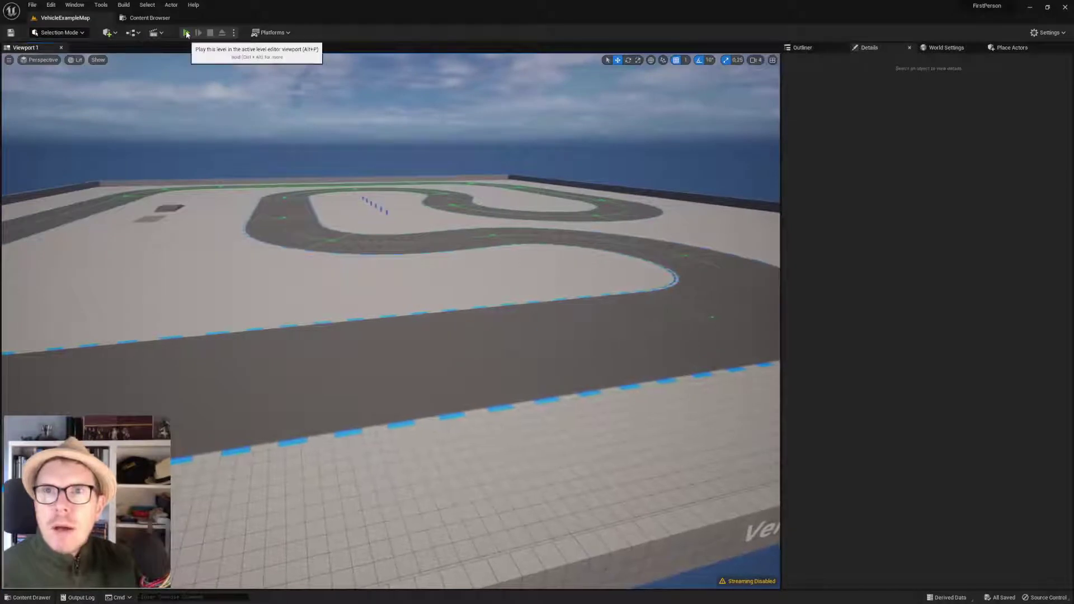
Play VehicleExampleMap to test the template's sports car, and end the play session
left_click(187, 33)
left_click(350, 243)
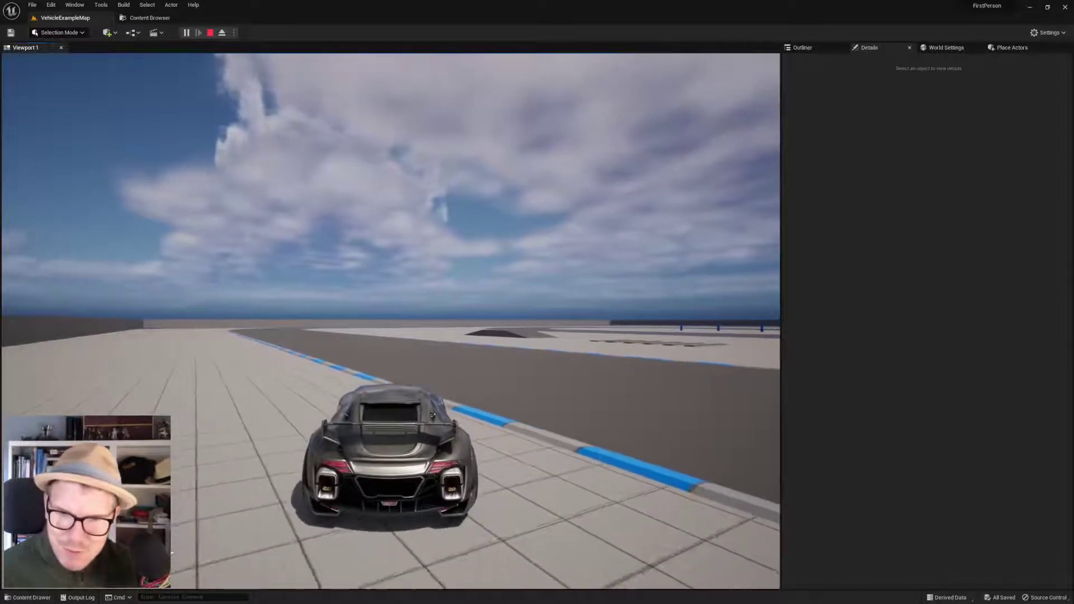
key("Escape")
right_click_drag(391, 300, 391, 300)
scroll(400, 448, "down", 10)
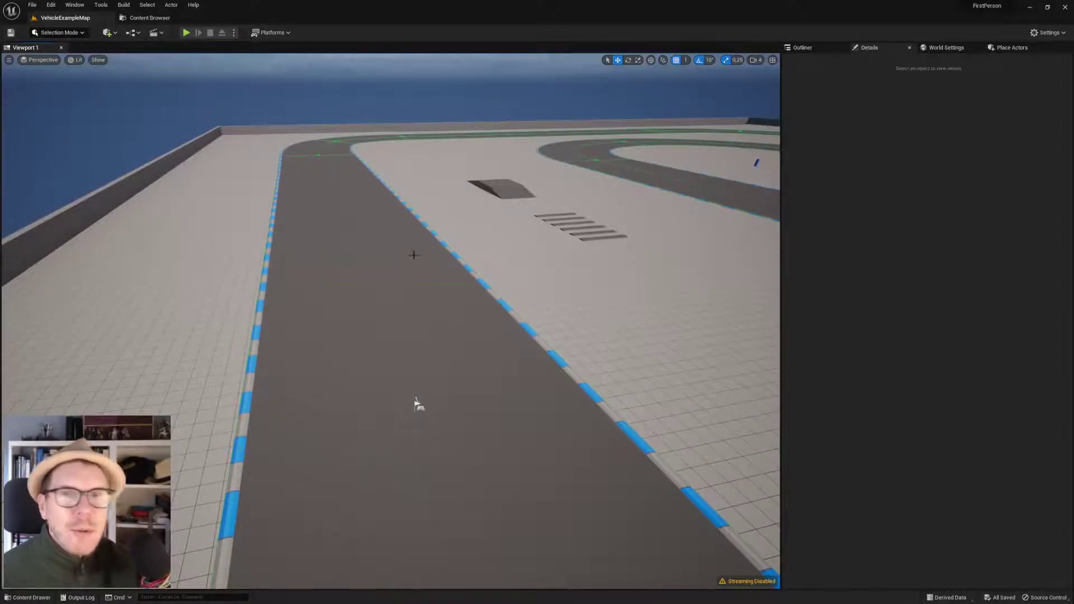
scroll(418, 404, "down", 10)
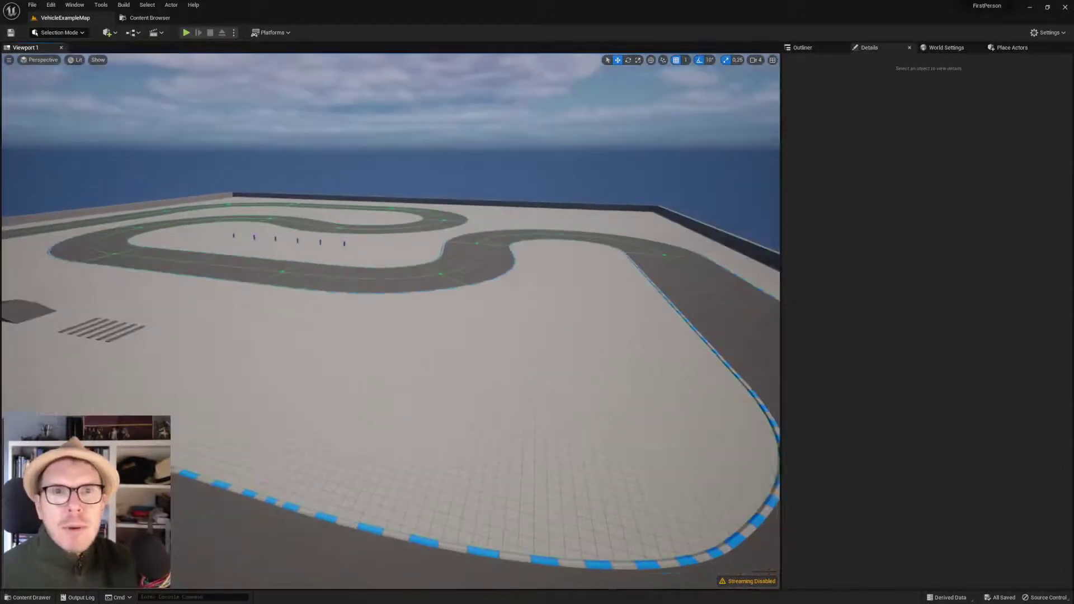
right_click_drag(375, 289, 371, 282)
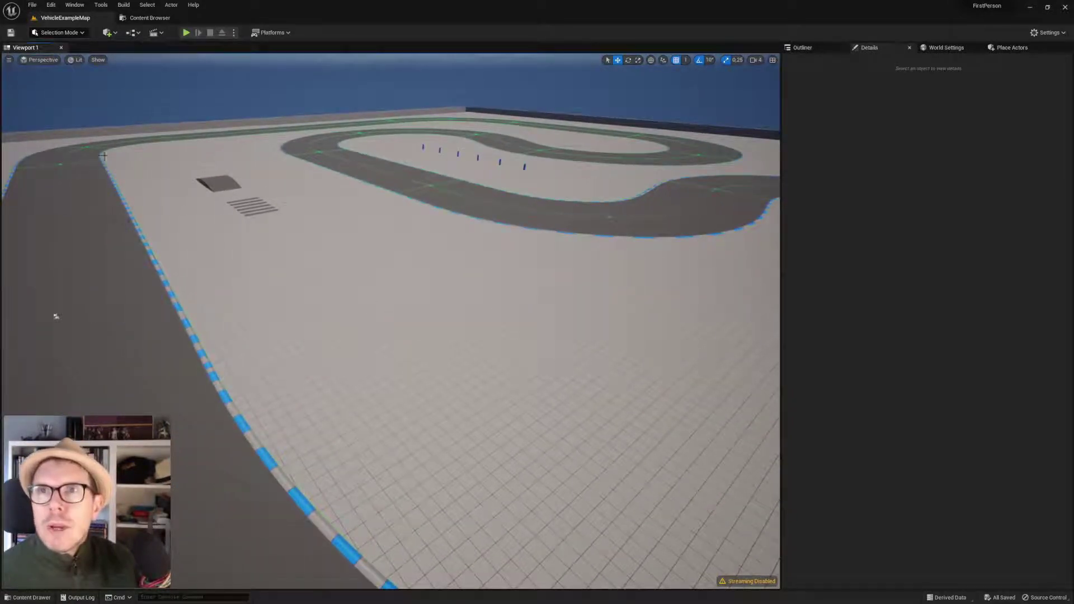
Save a copy of the current level as LVL_Gym_Vehicle in the P01/World/Levels folder
left_click(33, 5)
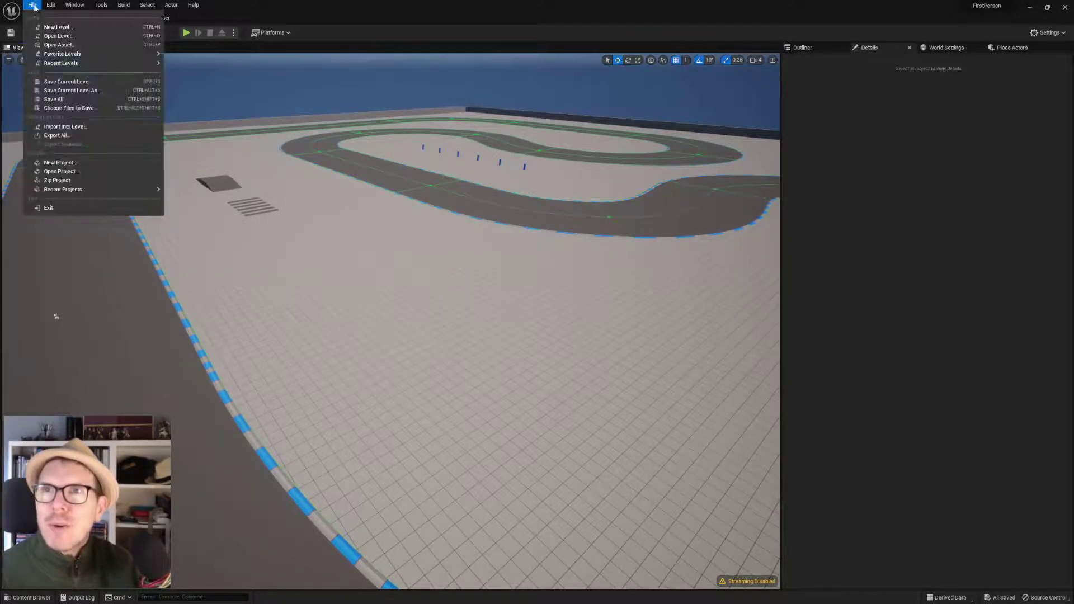
left_click(82, 91)
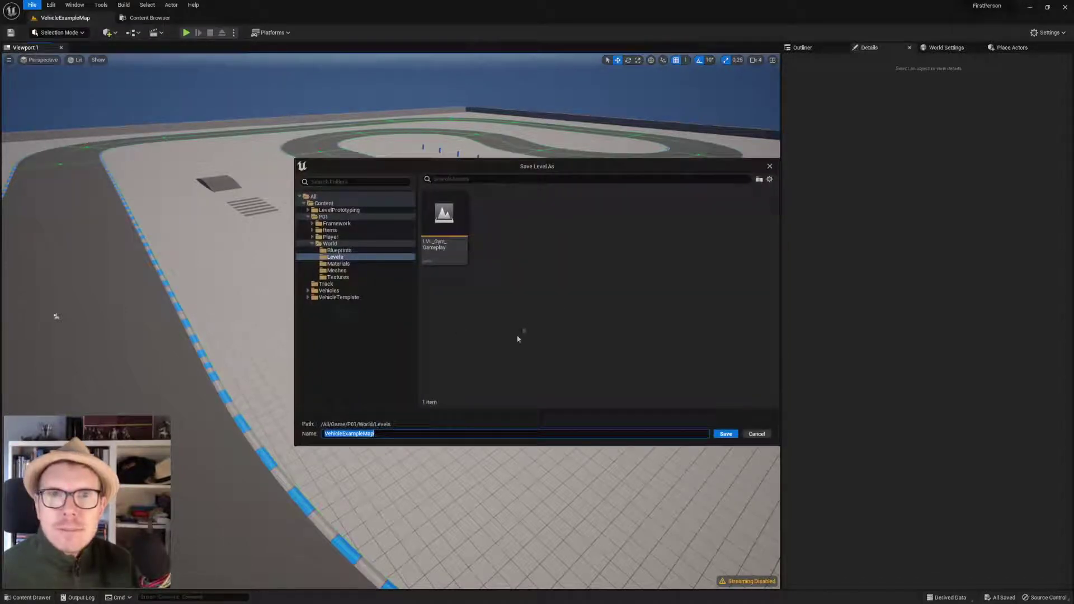
left_click(339, 259)
left_click(398, 435)
key("ctrl+a")
key("Home")
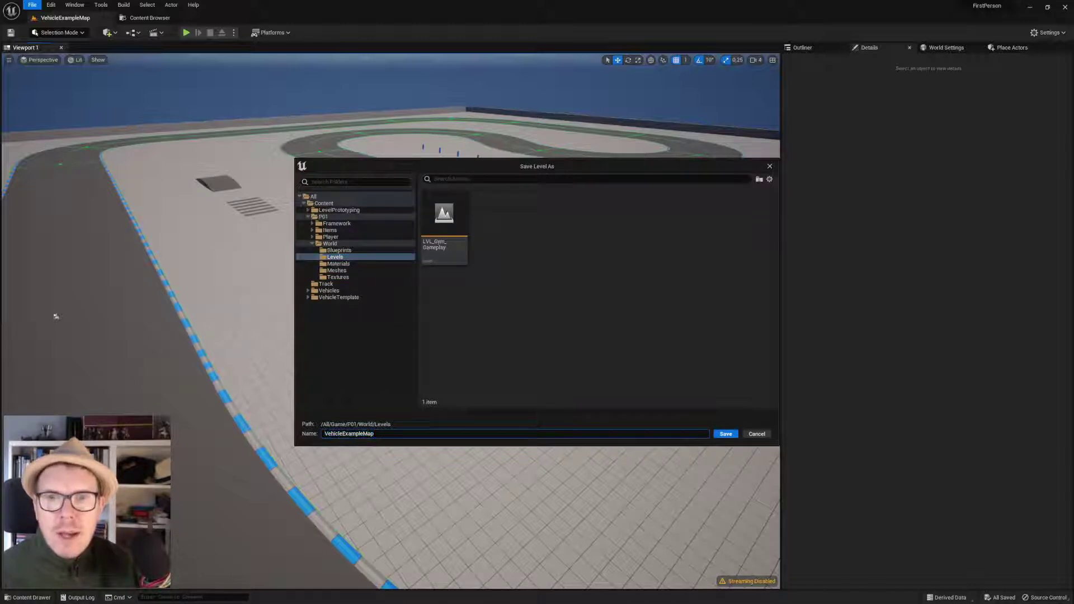
type("LVL")
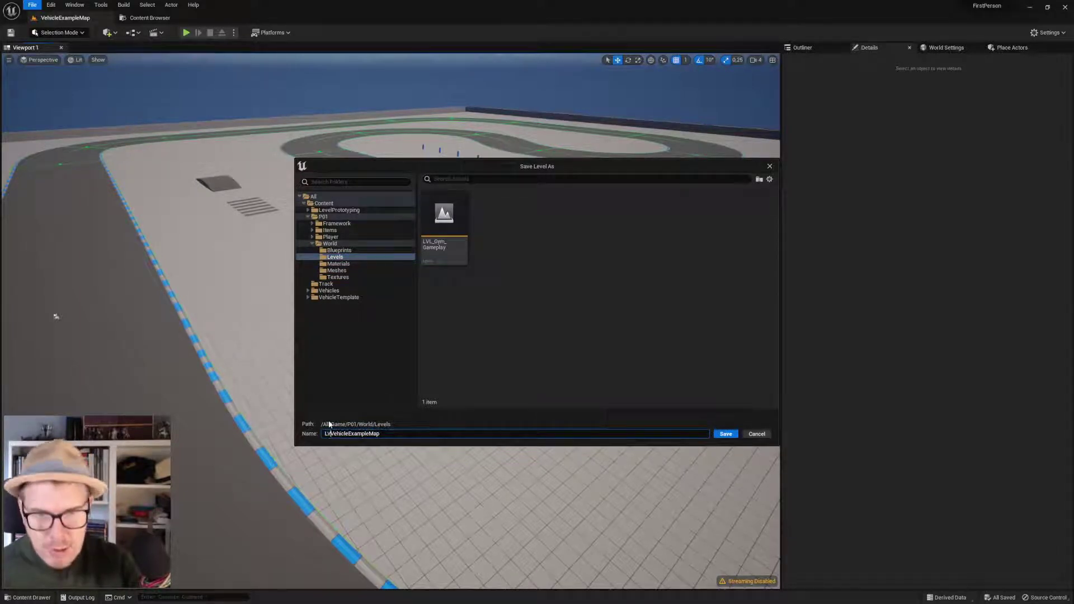
type("_Gym")
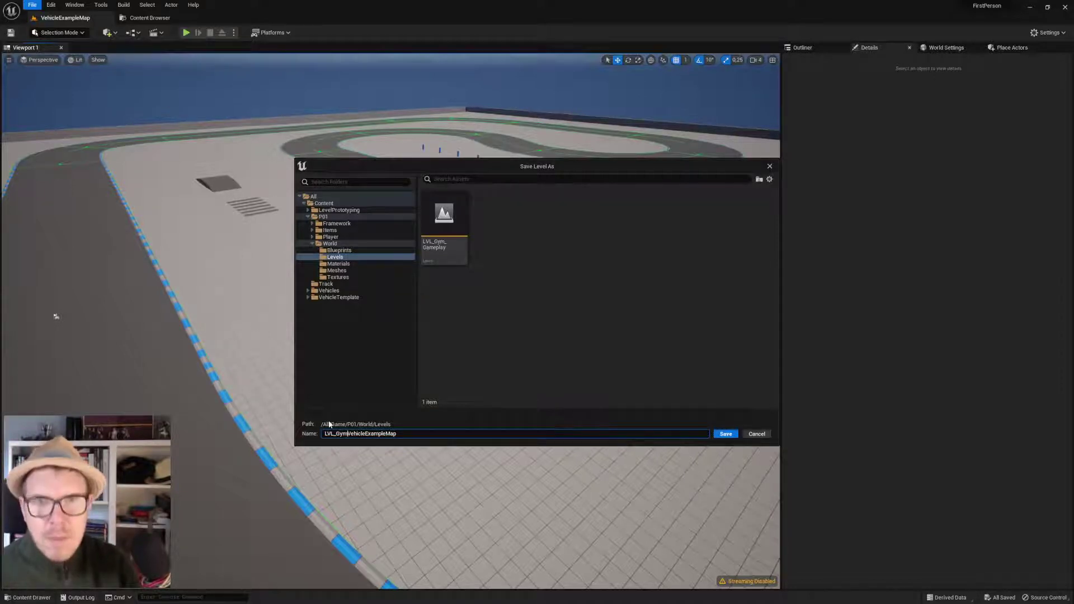
type("_")
key("Right")
key("Right")
key("Right")
key("Right")
key("BackSpace")
key("BackSpace")
key("BackSpace")
key("BackSpace")
key("BackSpace")
key("BackSpace")
key("BackSpace")
key("BackSpace")
key("BackSpace")
key("BackSpace")
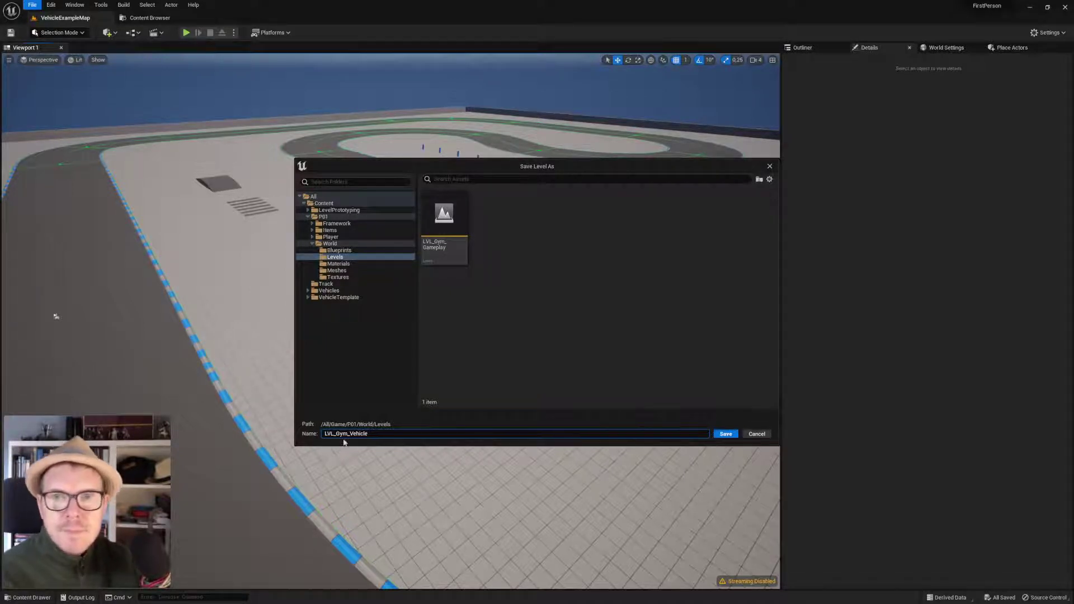
left_click(726, 434)
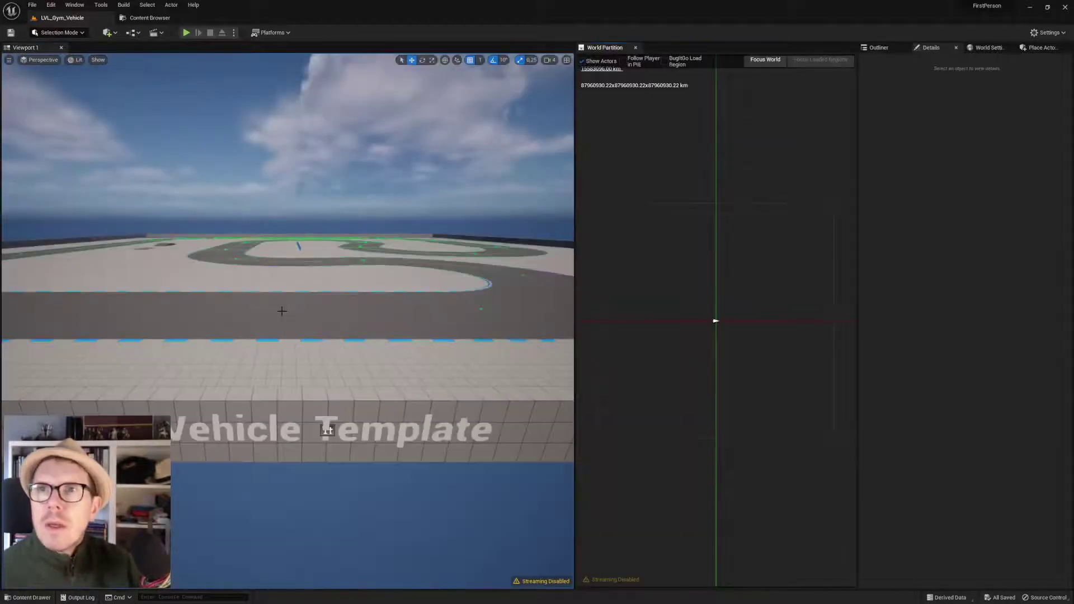
Close the World Partition view, play LVL_Gym_Vehicle to test the saved copy, and end the play session
right_click_drag(329, 329, 65, 76)
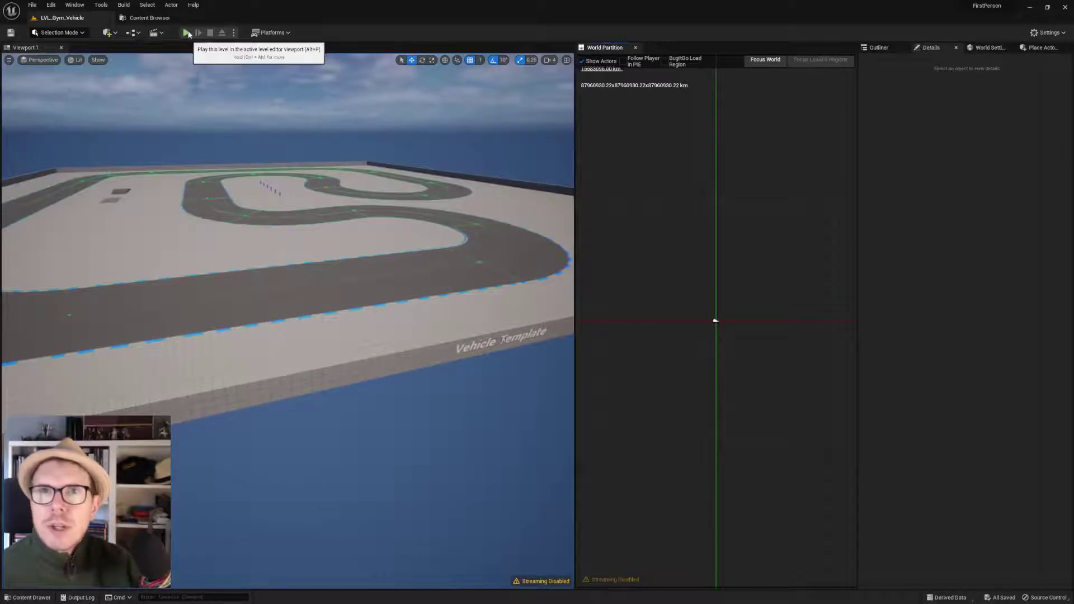
left_click(636, 49)
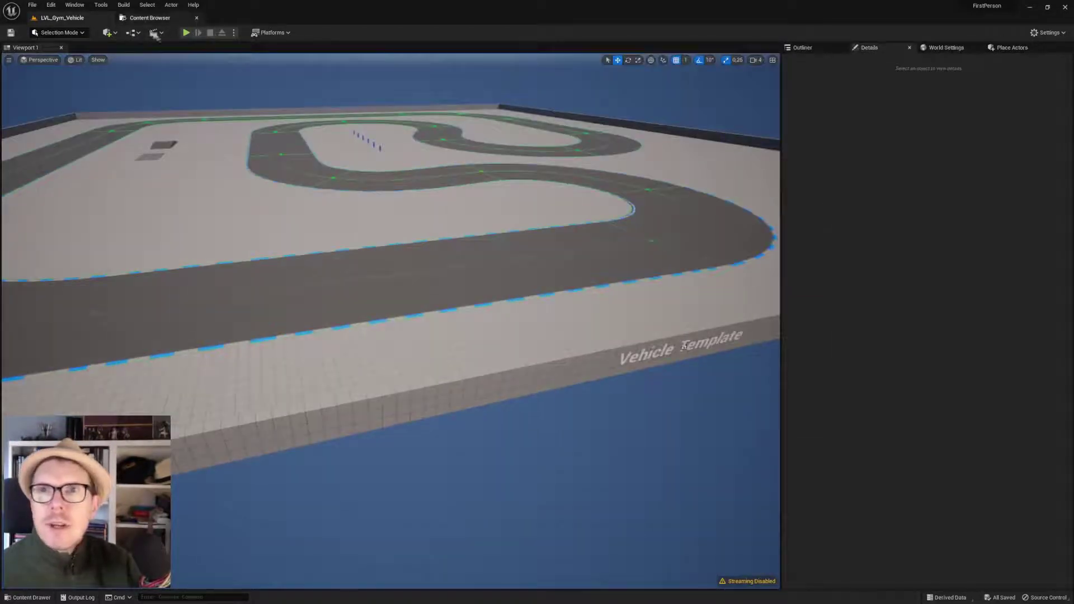
left_click(187, 33)
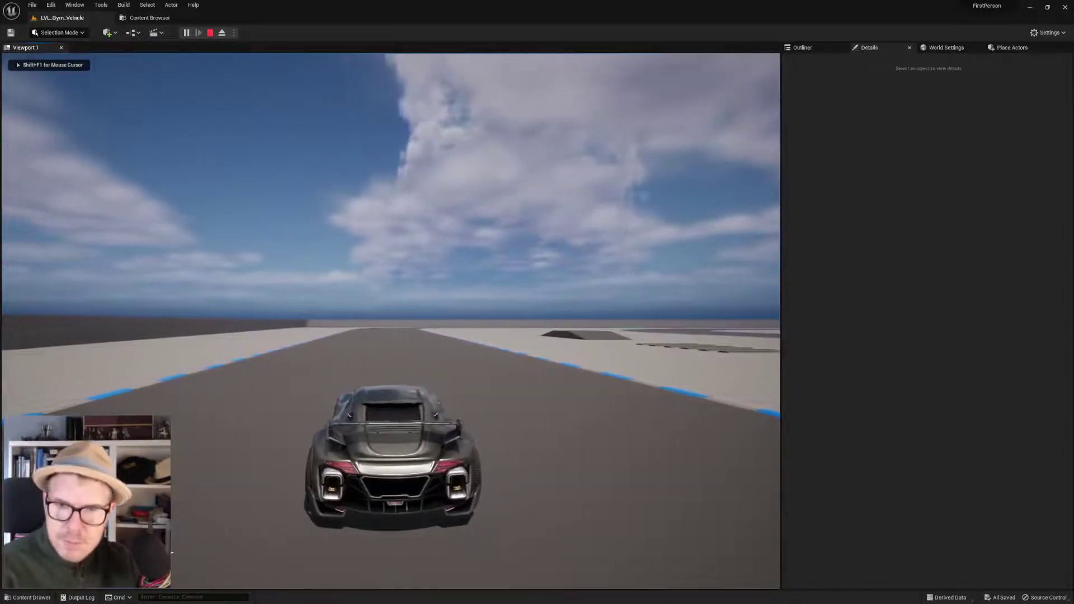
key("Escape")
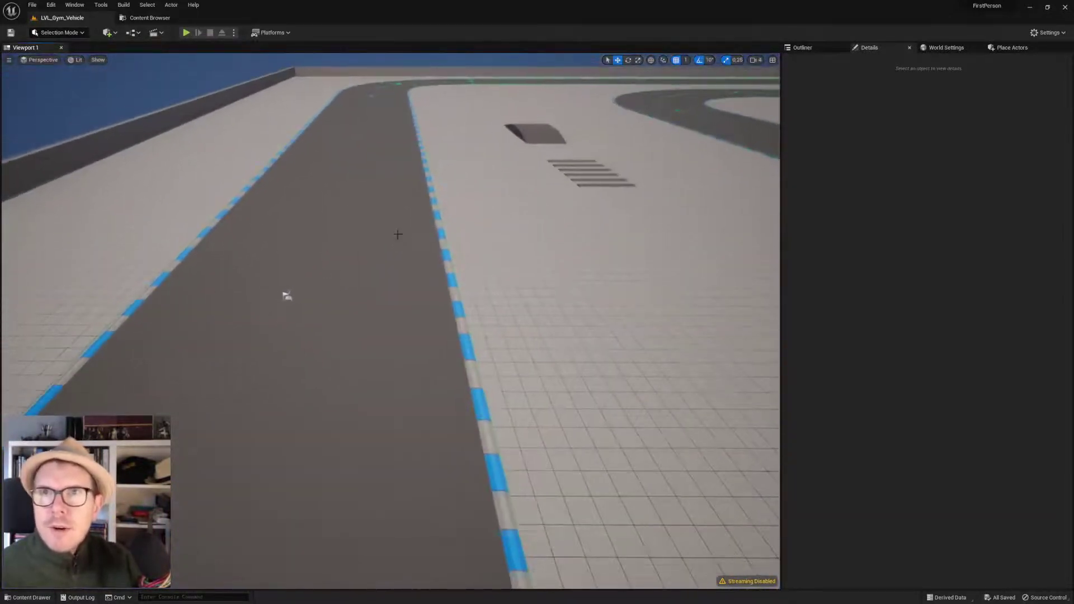
Open the VehicleOffroadExampleMap level from the VehicleTemplate Maps folder and show its viewport
left_click(151, 17)
left_click(345, 227)
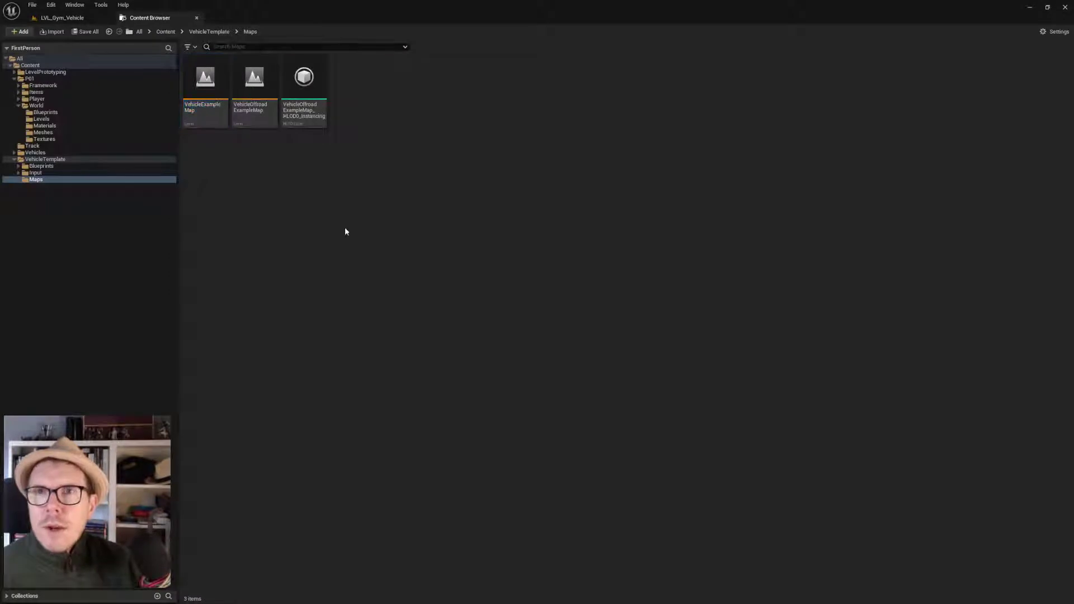
left_click(255, 112)
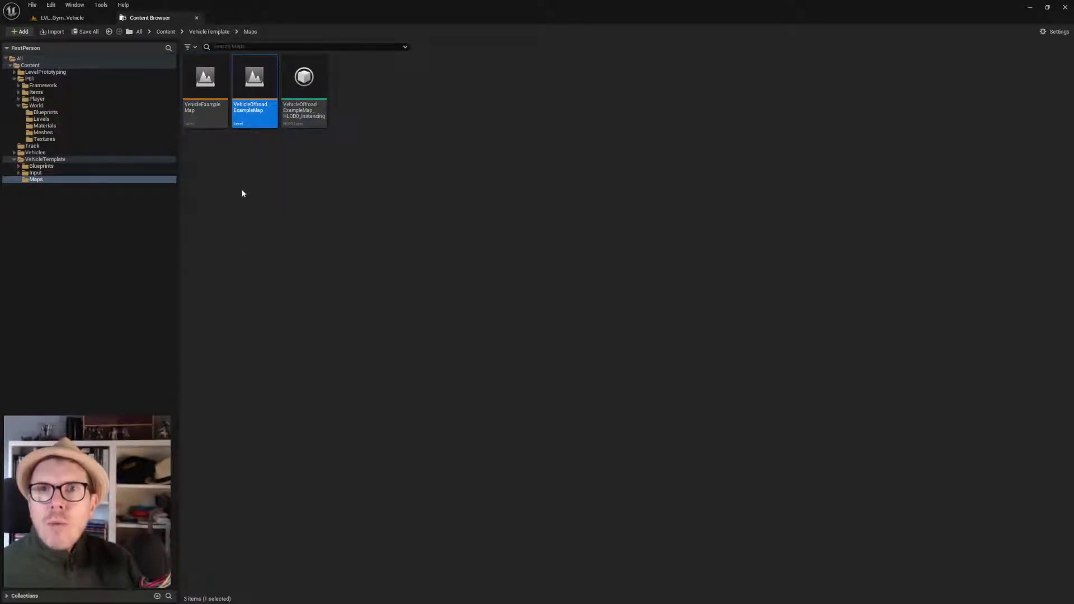
double_click(254, 78)
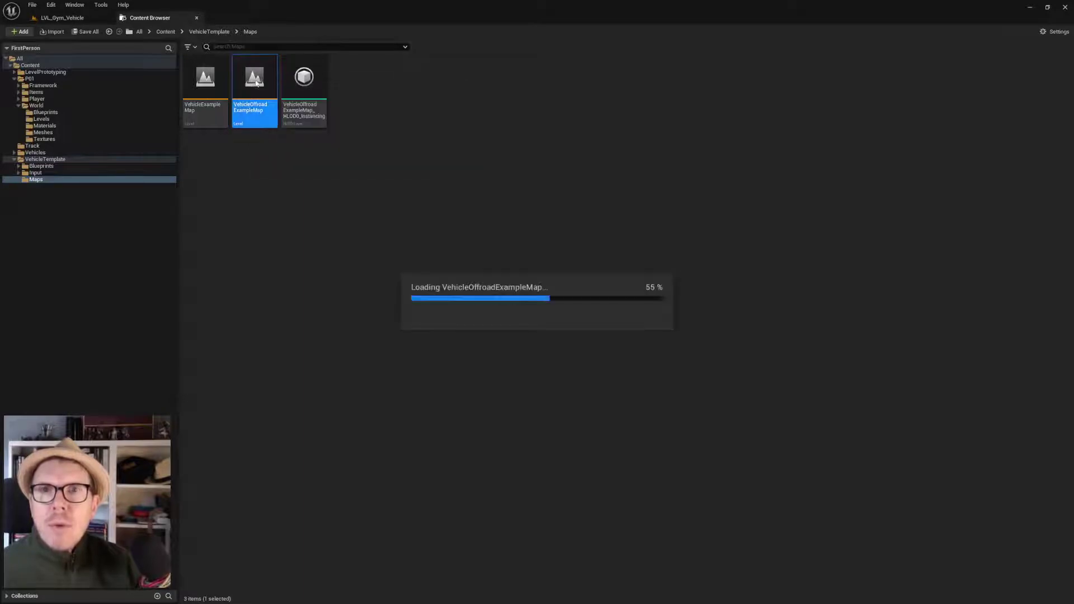
left_click(69, 18)
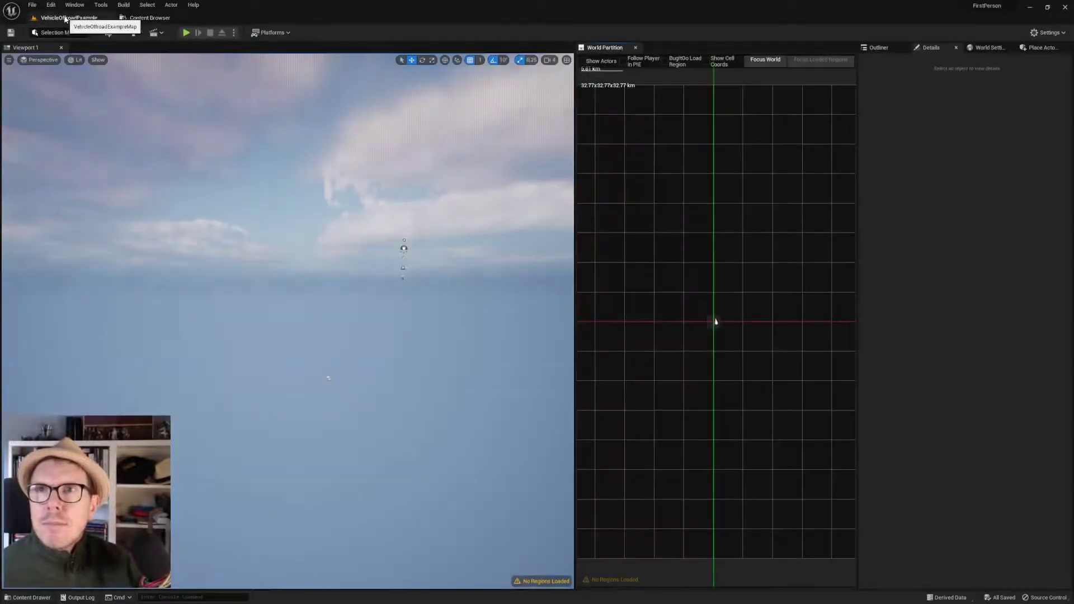
Select a square area around the origin of the World Partition grid and load the region from that selection
right_click_drag(316, 225, 316, 258)
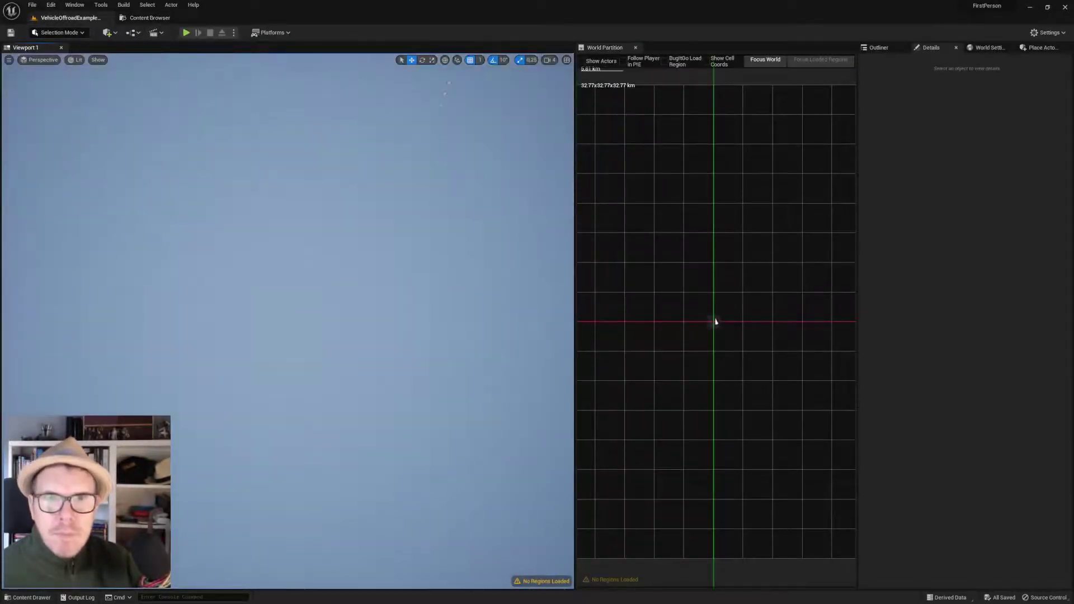
left_click(742, 344)
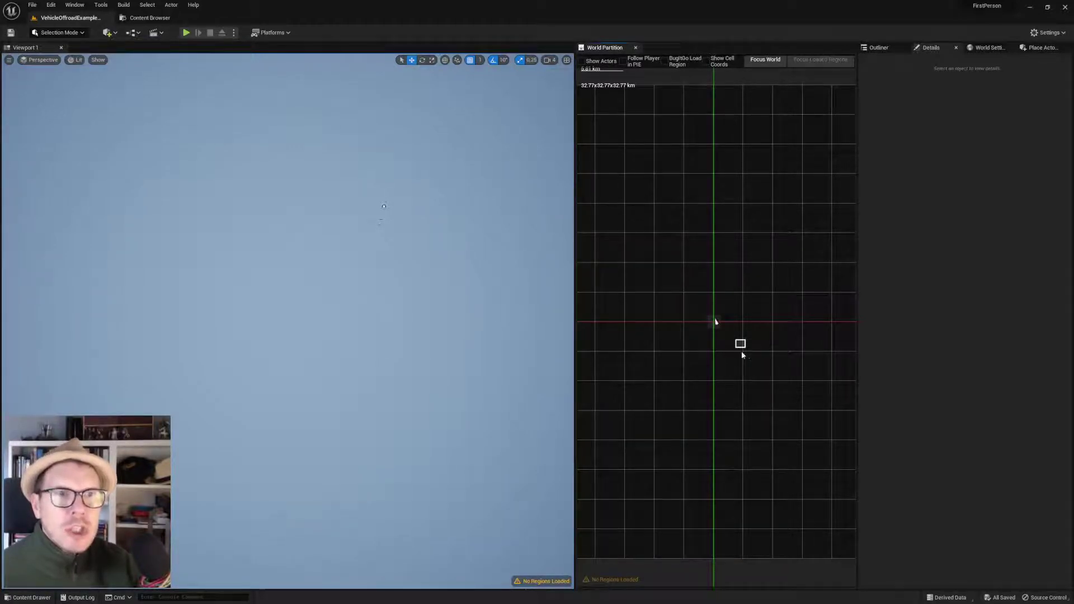
left_click_drag(750, 358, 680, 293)
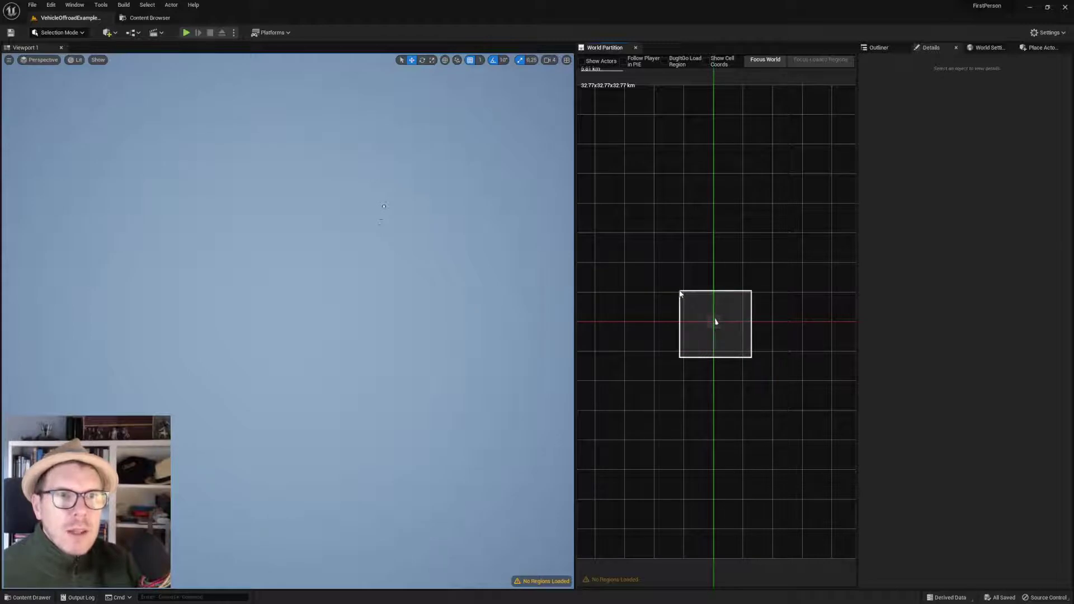
right_click(709, 322)
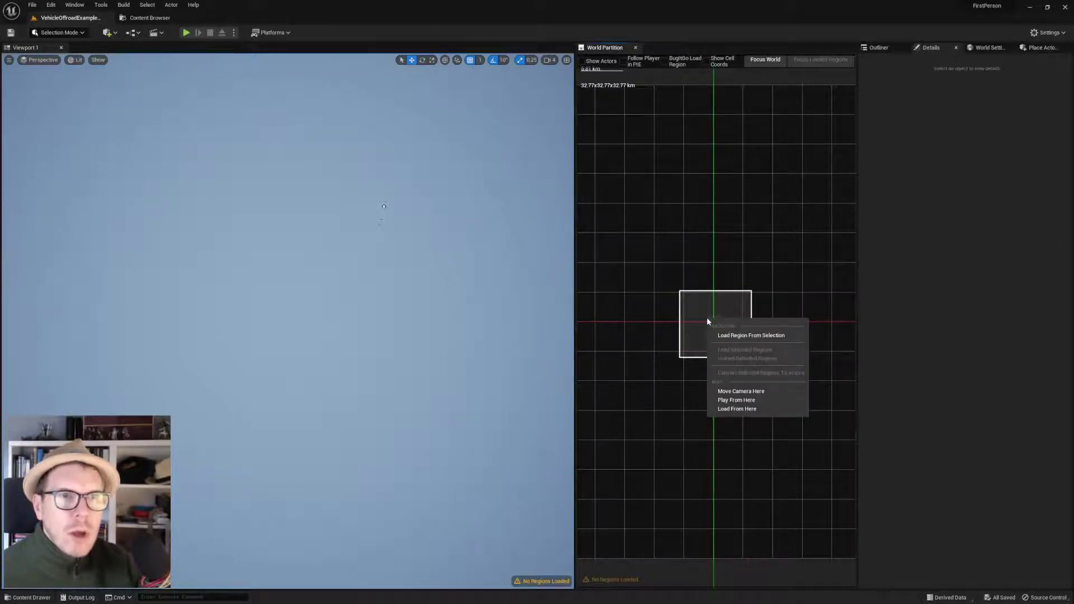
left_click(736, 335)
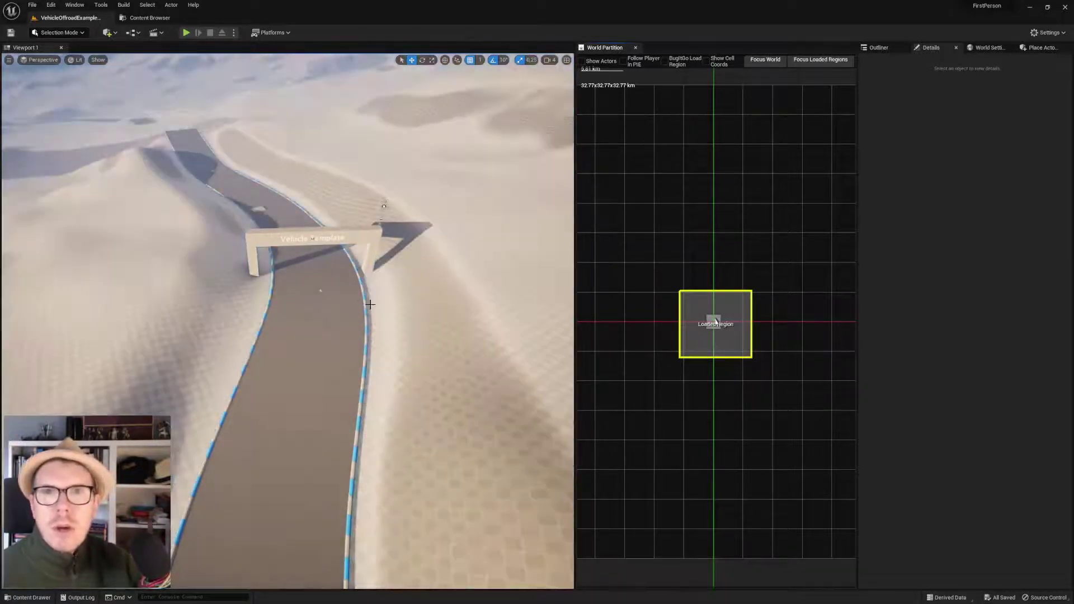
Play the off-road map, drive the buggy along the track, end the session and close the World Partition view
right_click_drag(368, 305, 302, 287)
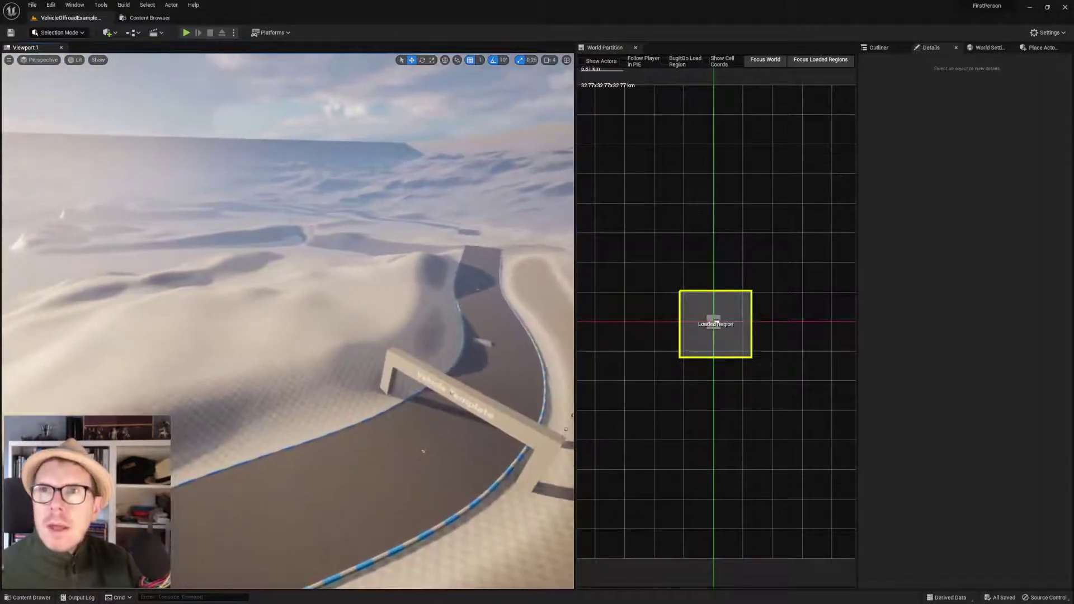
left_click(187, 33)
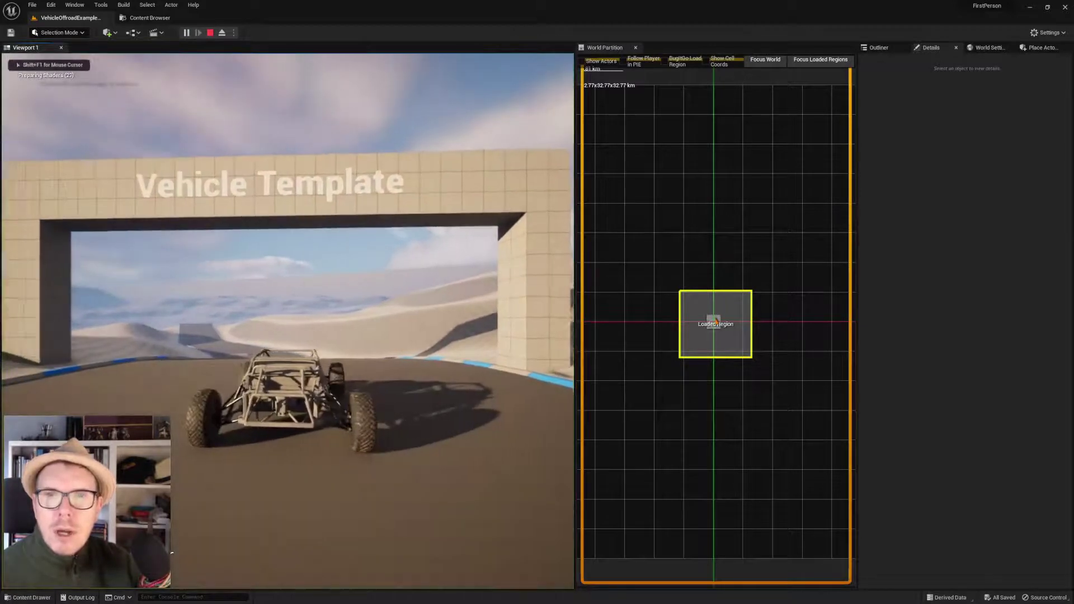
key("w")
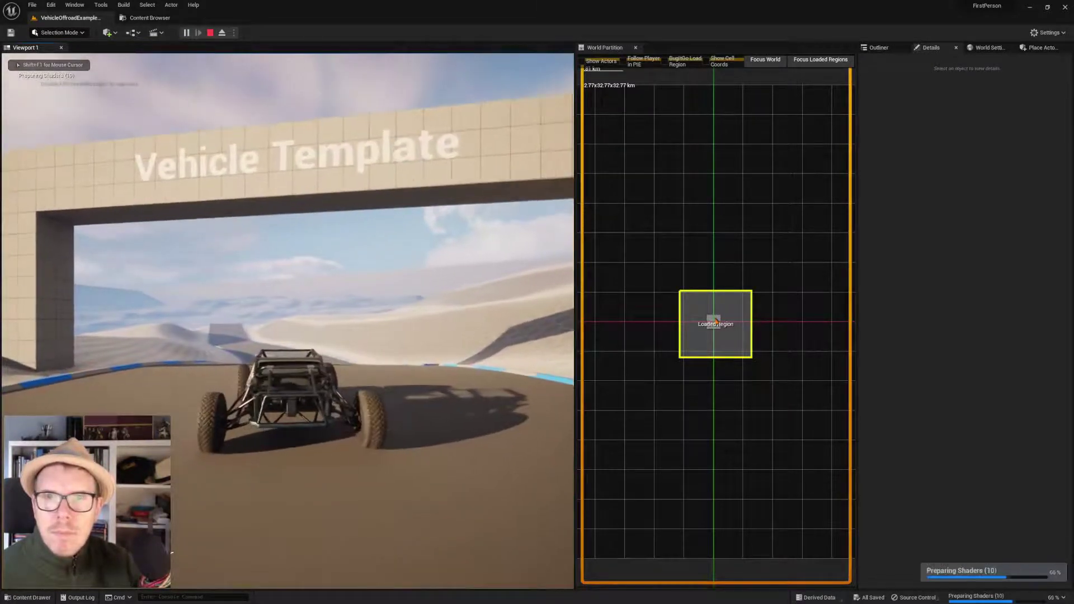
key("d")
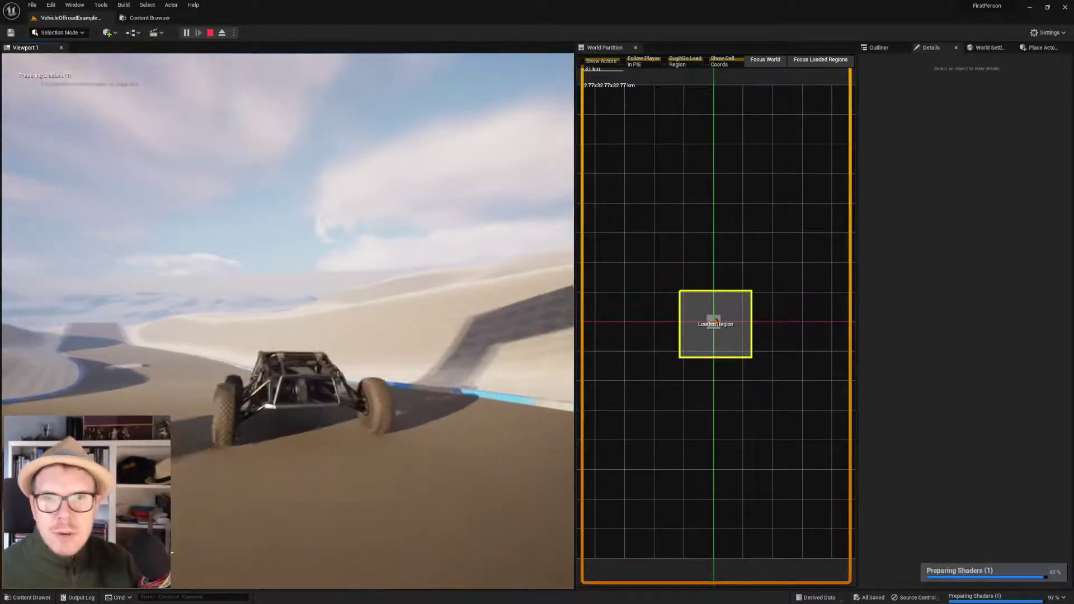
key("a")
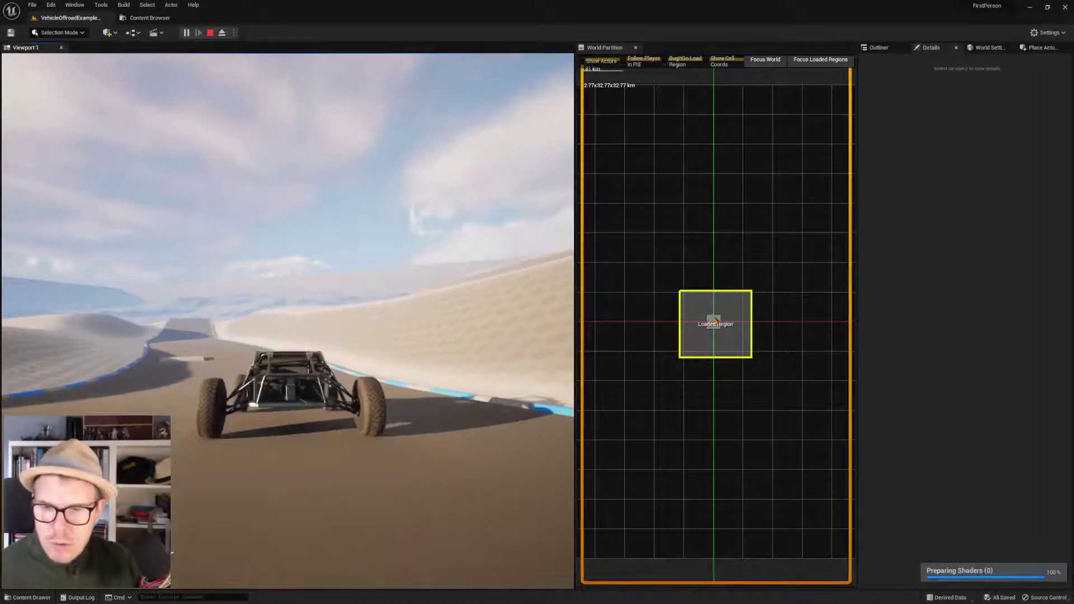
key("Escape")
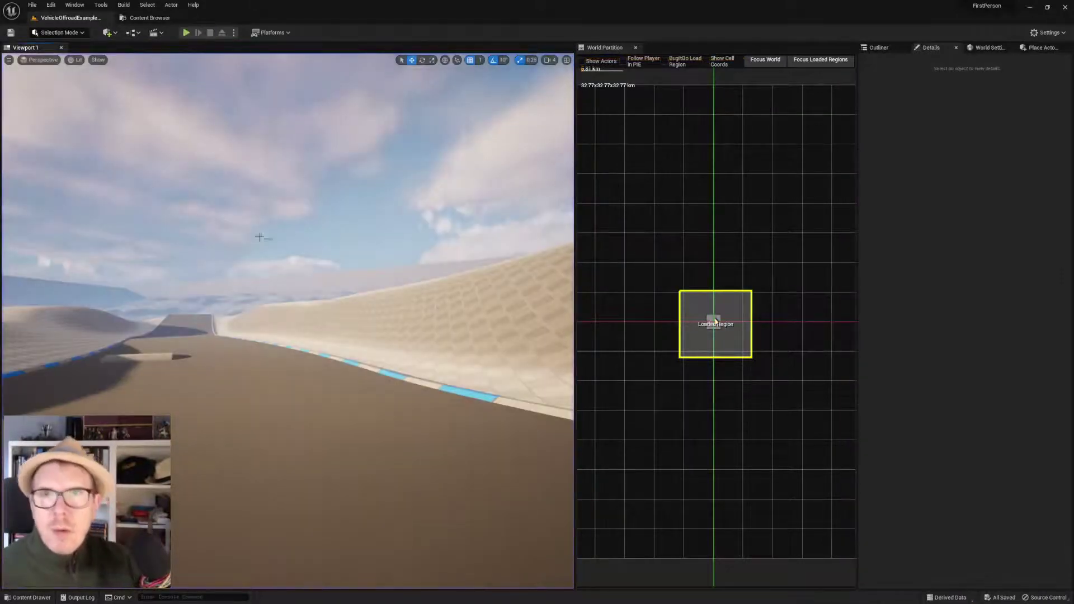
left_click(635, 48)
Save a copy of the off-road level as LVL_Gym_VehicleOffRoad in P01/World/Levels, basing the name on LVL_Gym_Vehicle
right_click_drag(383, 279, 384, 279)
key("w")
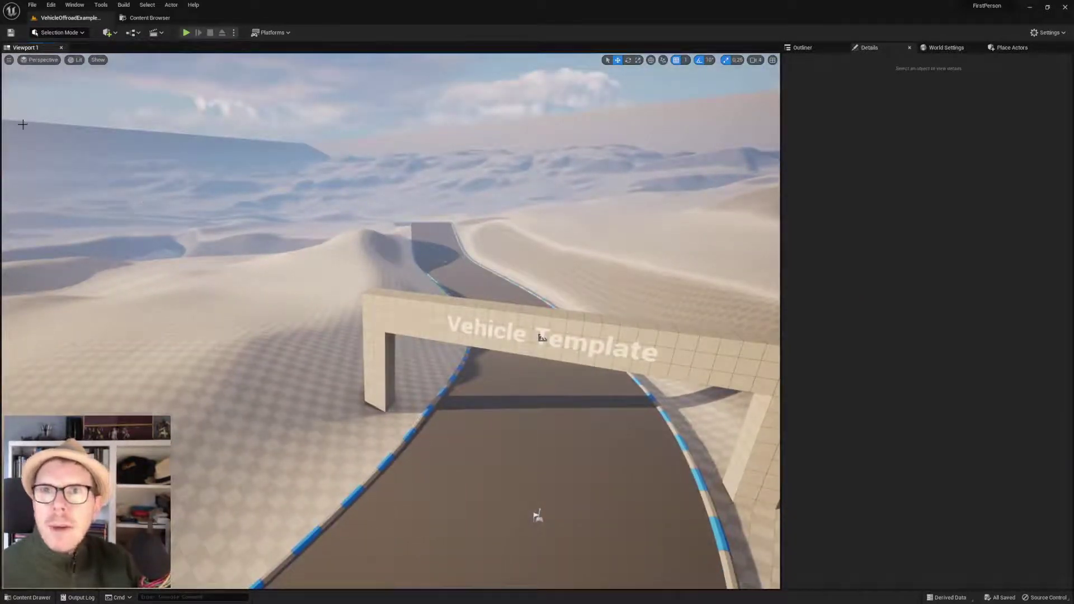
left_click(33, 6)
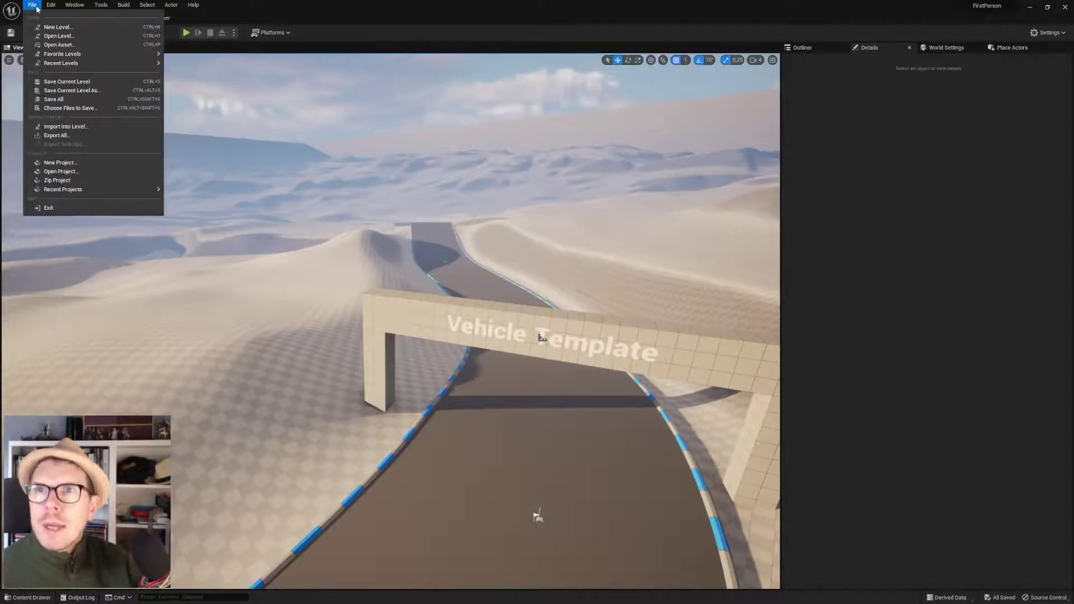
left_click(80, 91)
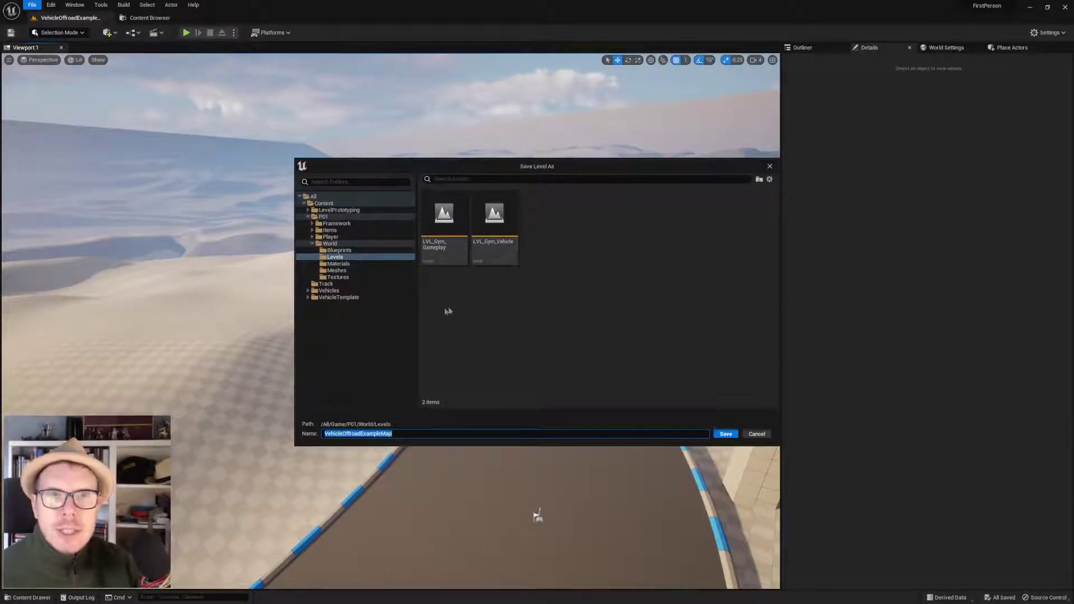
left_click(496, 230)
left_click(376, 435)
type("OffRoad")
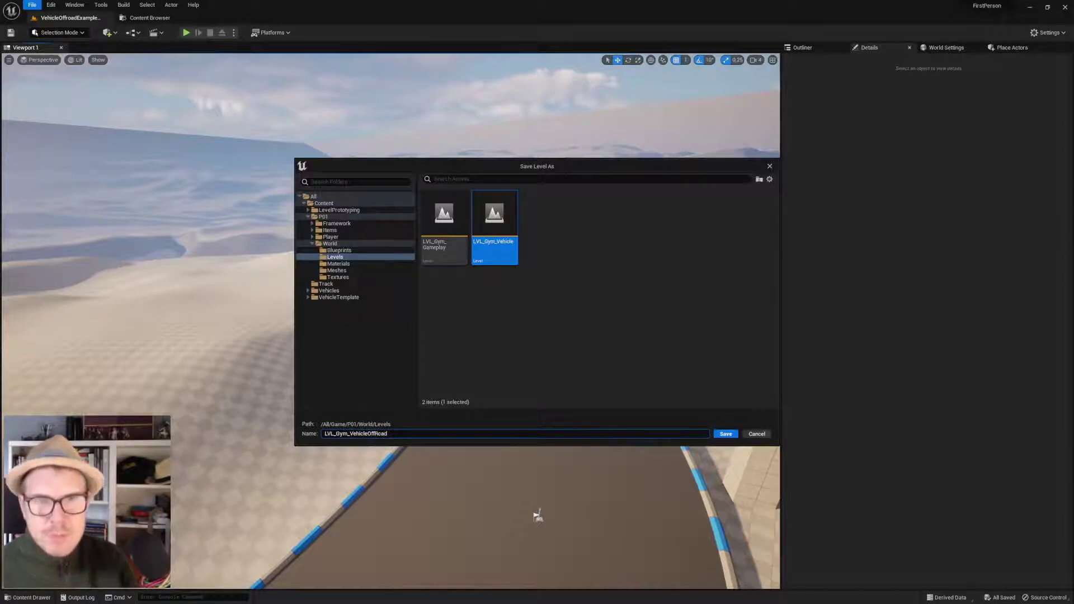
left_click(725, 434)
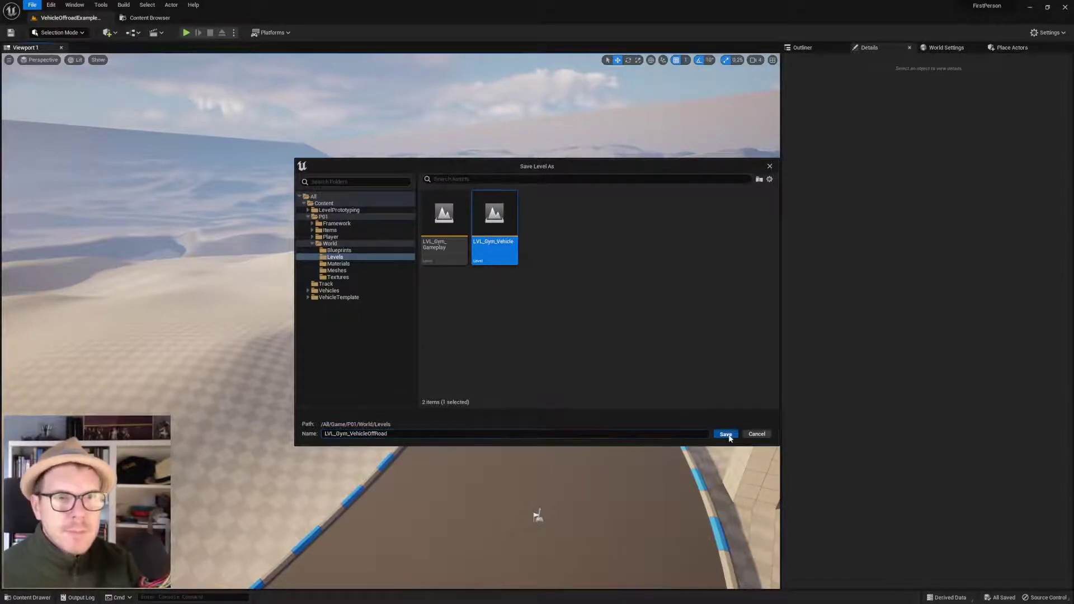
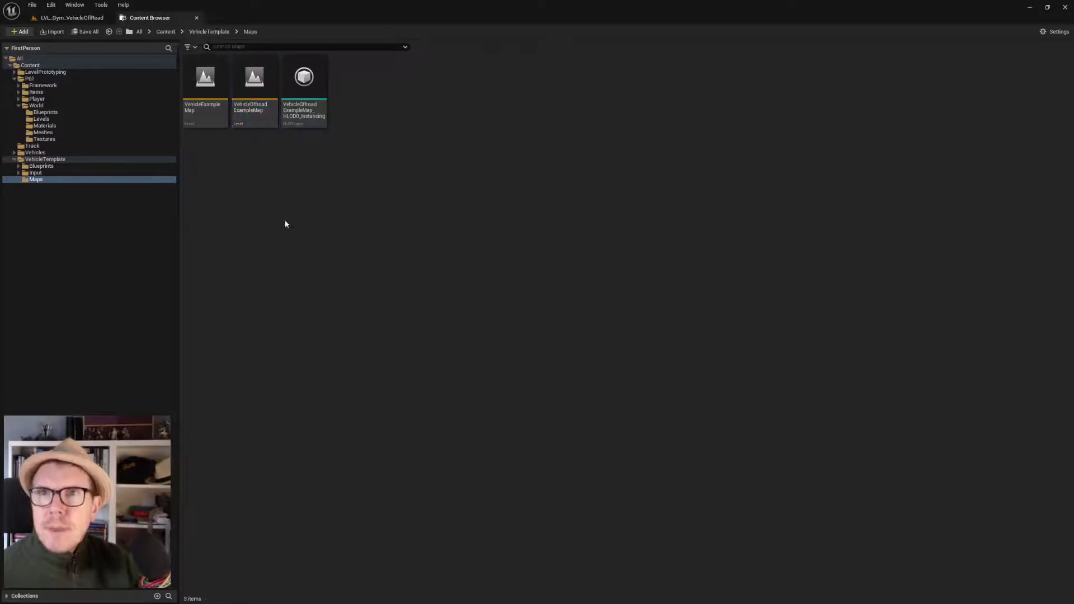
Open the LVL_Gym_Gameplay level from the P01/World/Levels folder and show its viewport
left_click(42, 119)
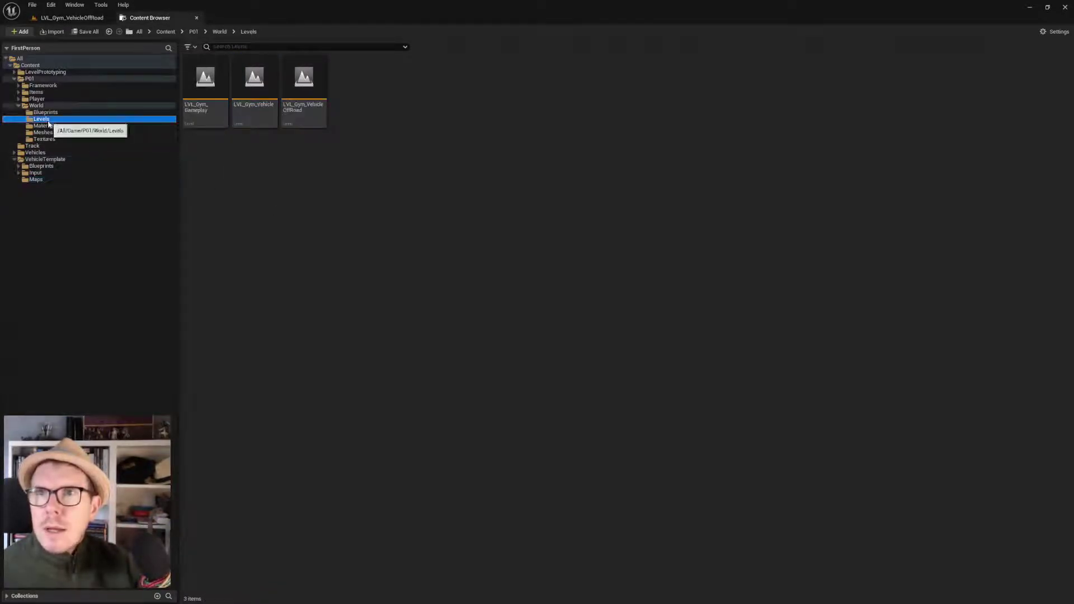
left_click(212, 84)
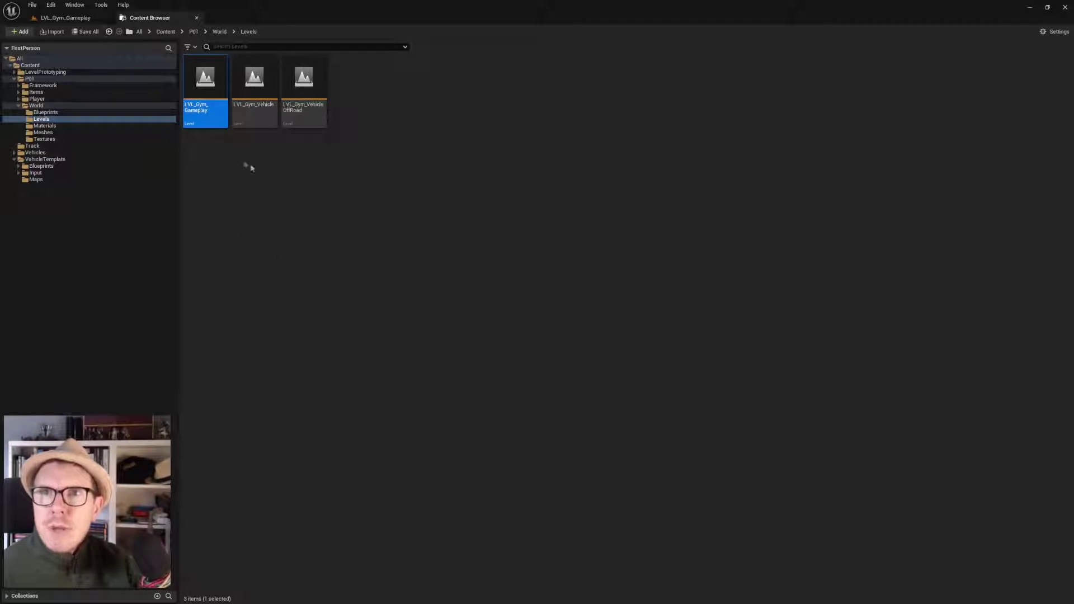
left_click(73, 18)
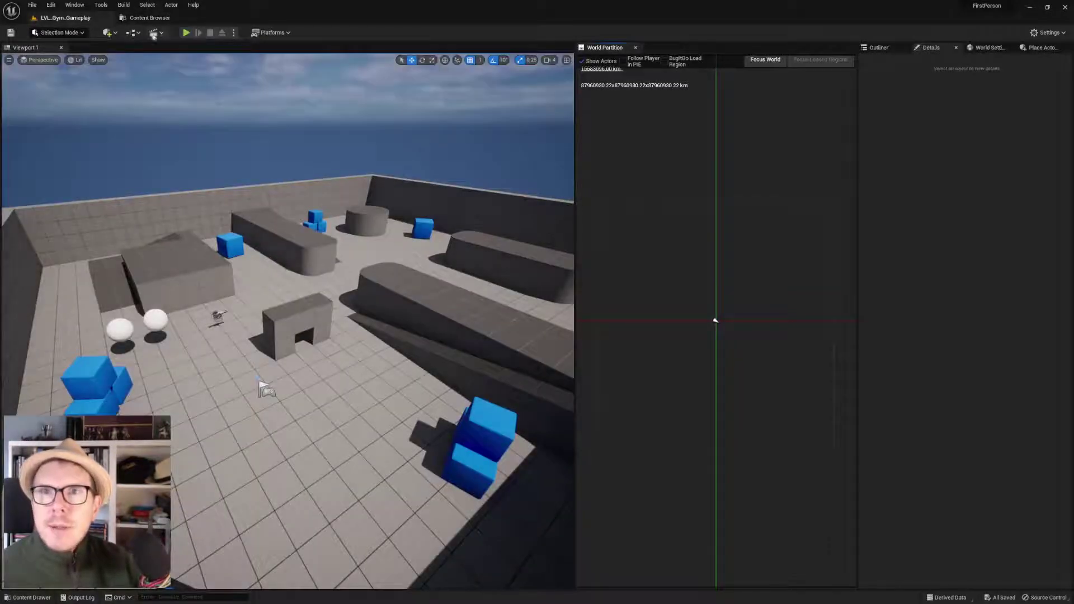
Show the contents of the VehicleTemplate Maps folder in the content browser
left_click(150, 18)
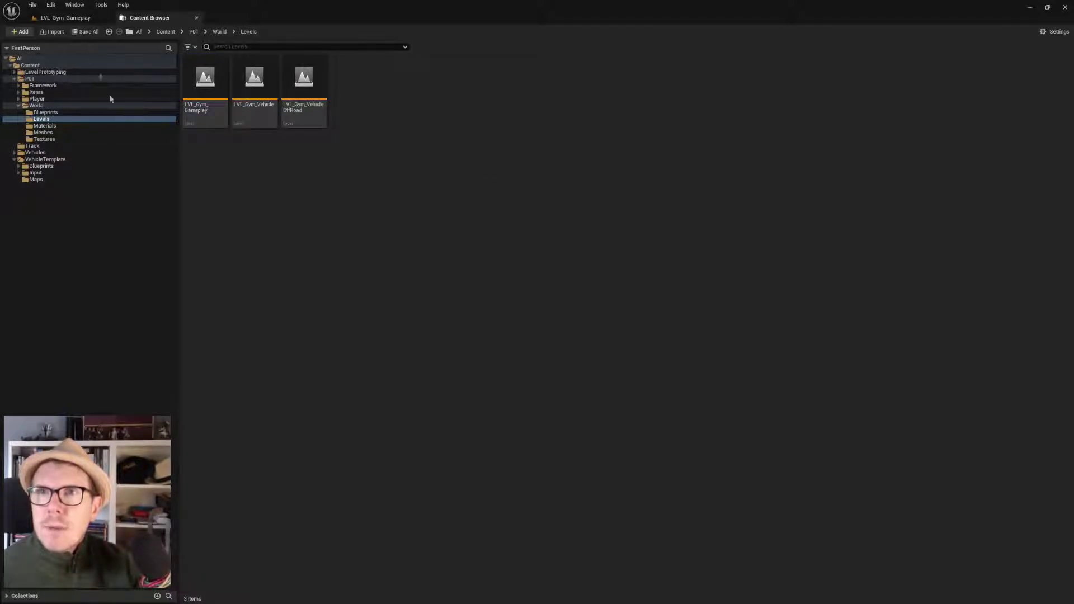
left_click(37, 179)
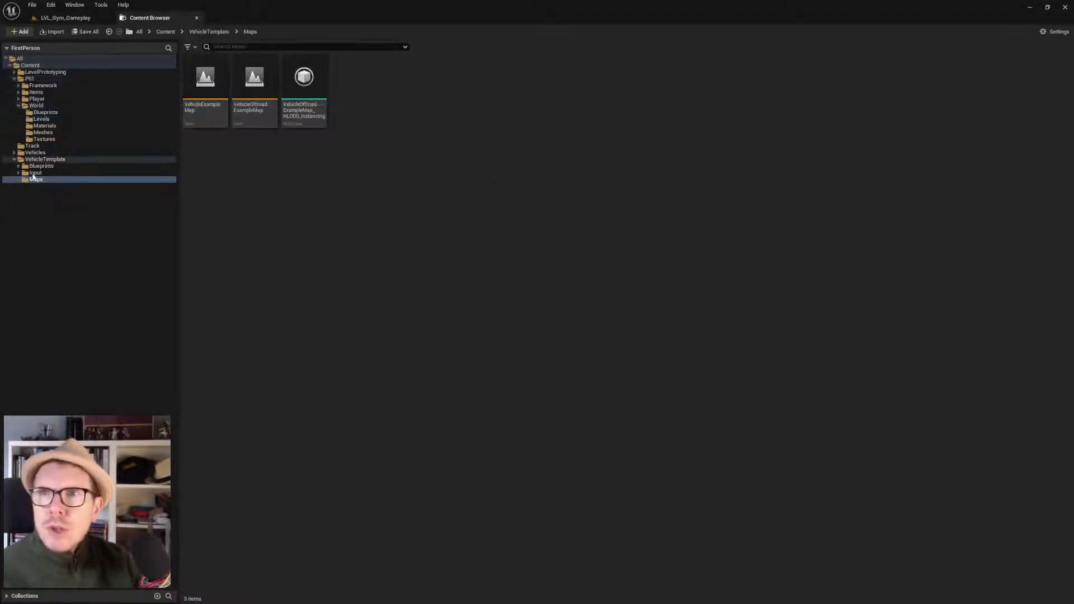
left_click(45, 159)
left_click(36, 179)
key("Delete")
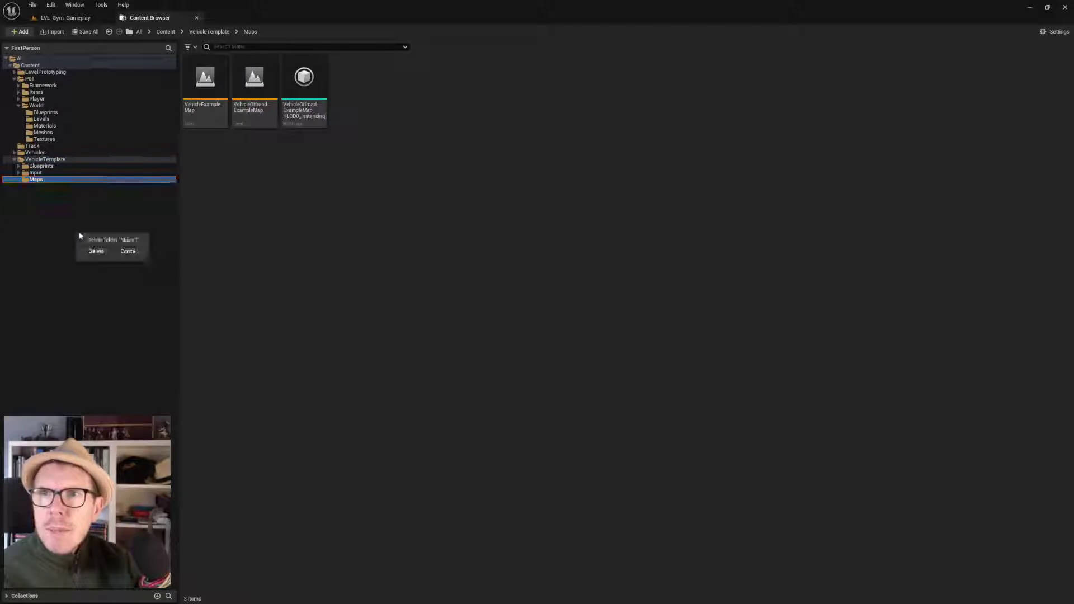
left_click(96, 252)
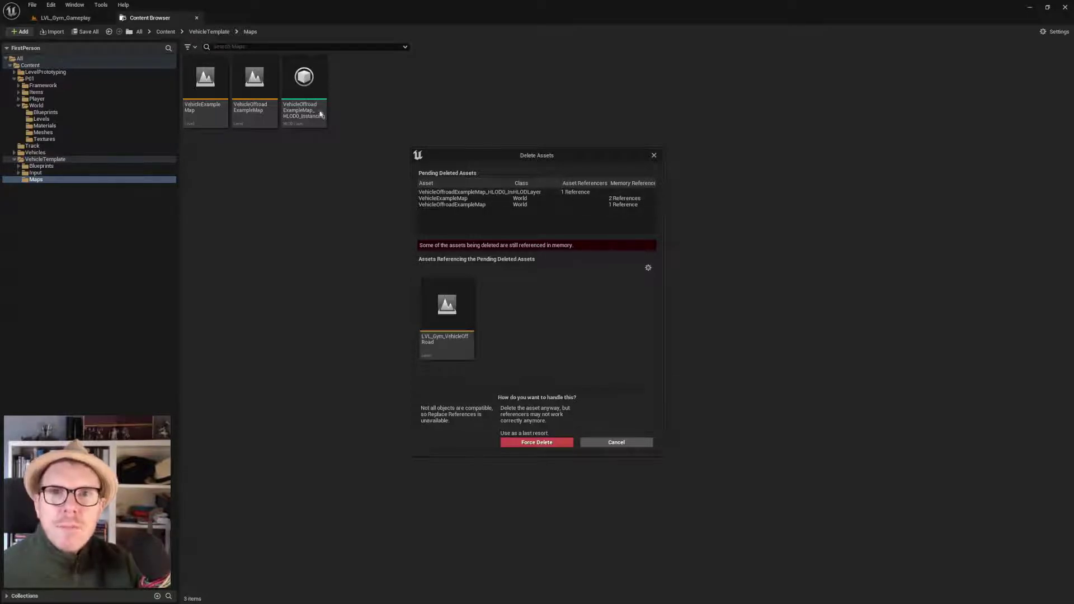
left_click(654, 156)
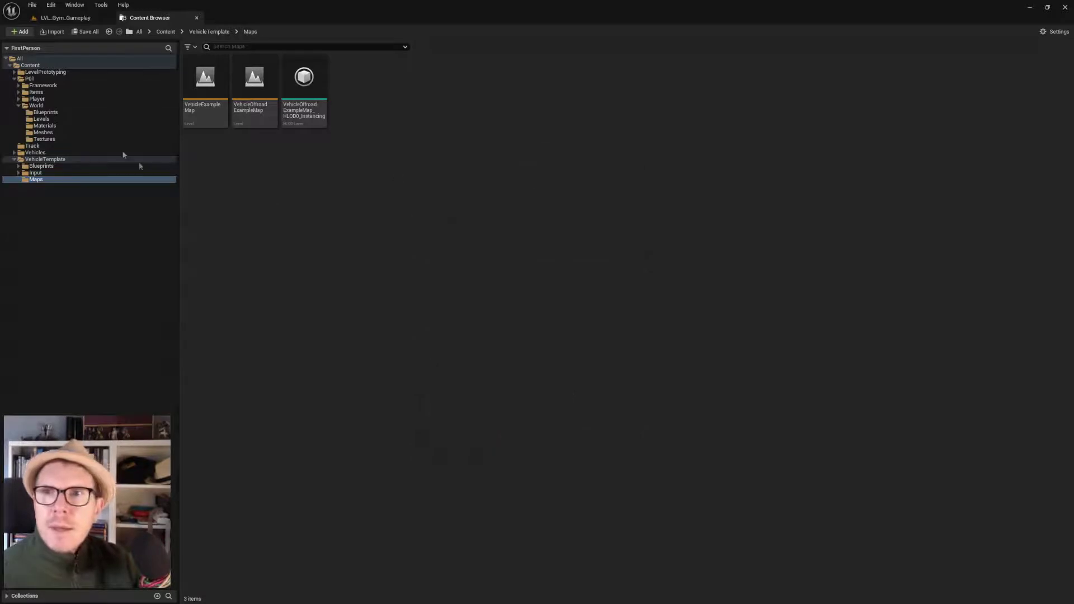
Move the VehicleOffroadExampleMap_HLOD0_Instancing HLOD layer from the VehicleTemplate Maps folder to P01/World/Levels
left_click(311, 109)
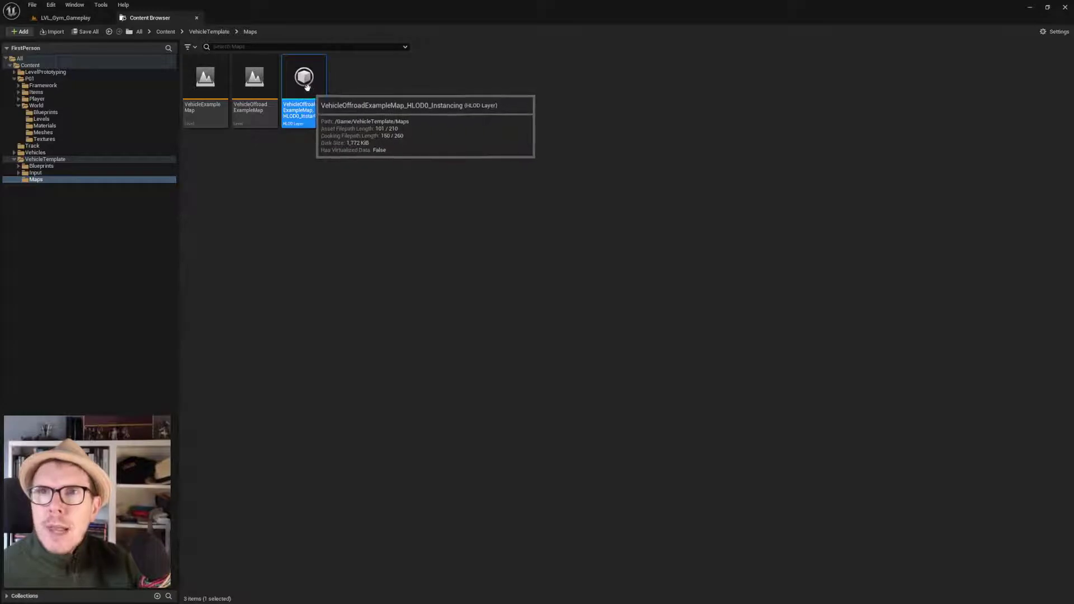
left_click_drag(317, 102, 56, 117)
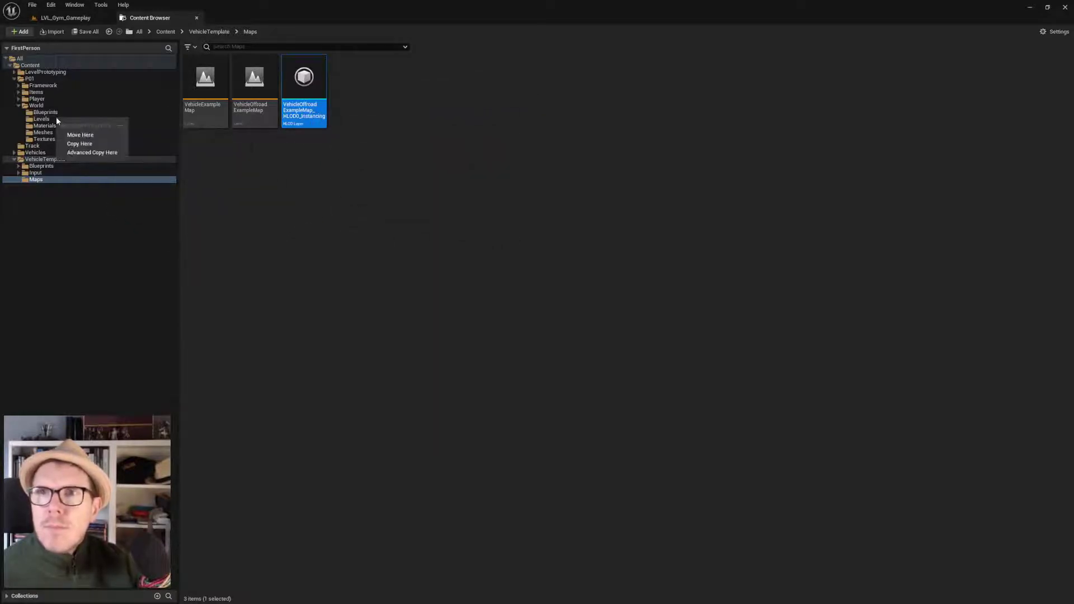
left_click(88, 135)
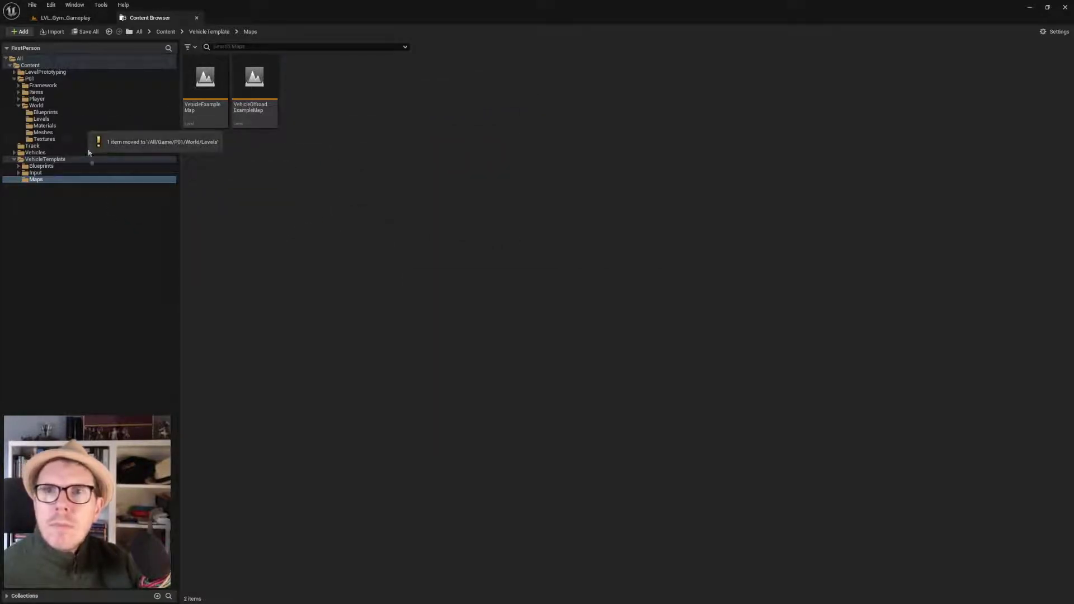
Fix up the redirectors in the VehicleTemplate folder
left_click(34, 160)
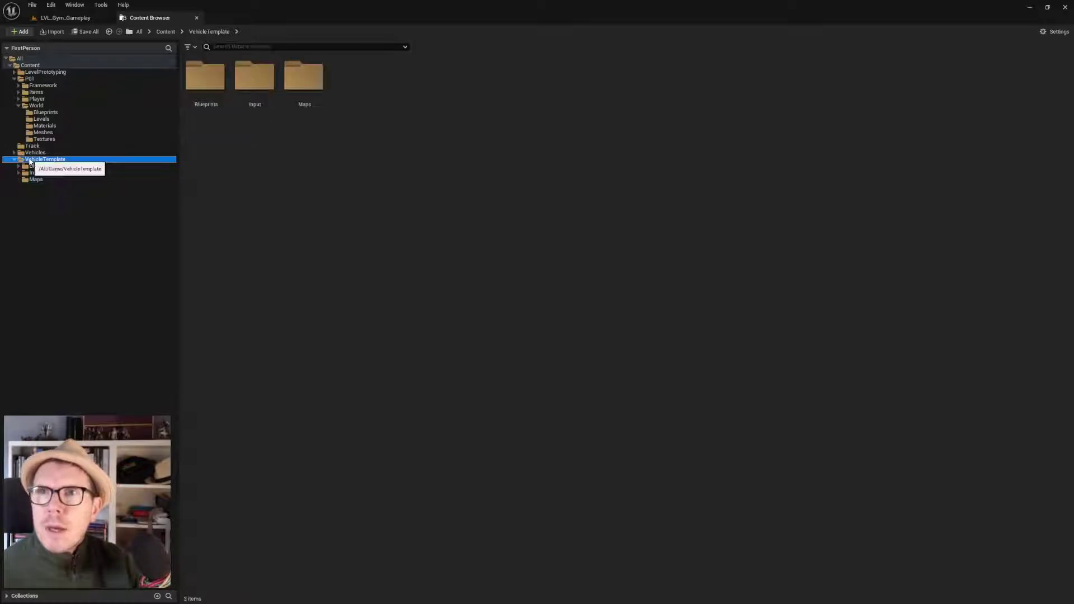
right_click(32, 160)
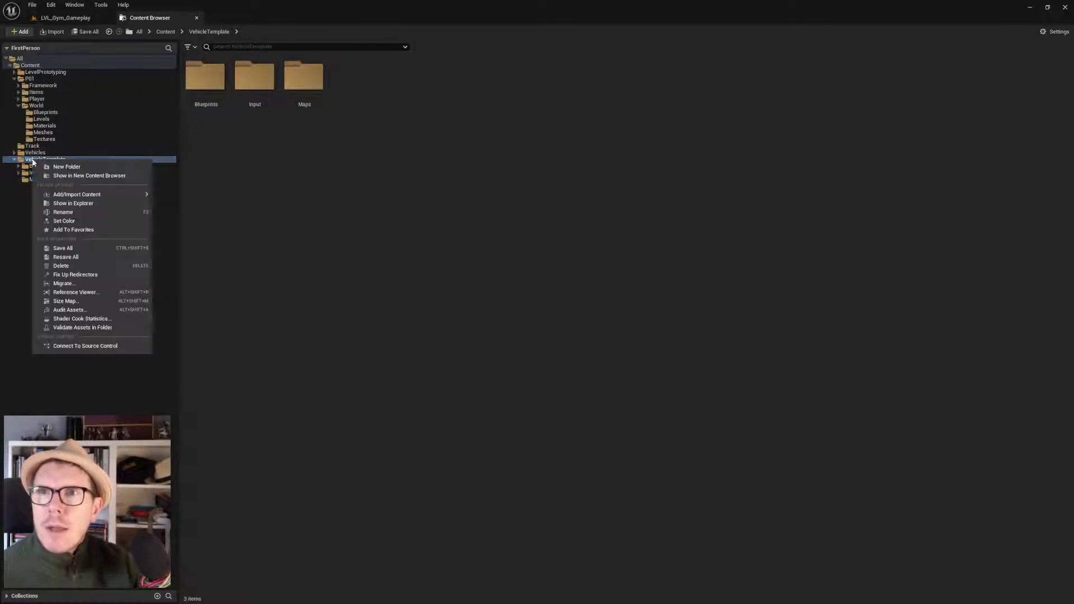
left_click(83, 275)
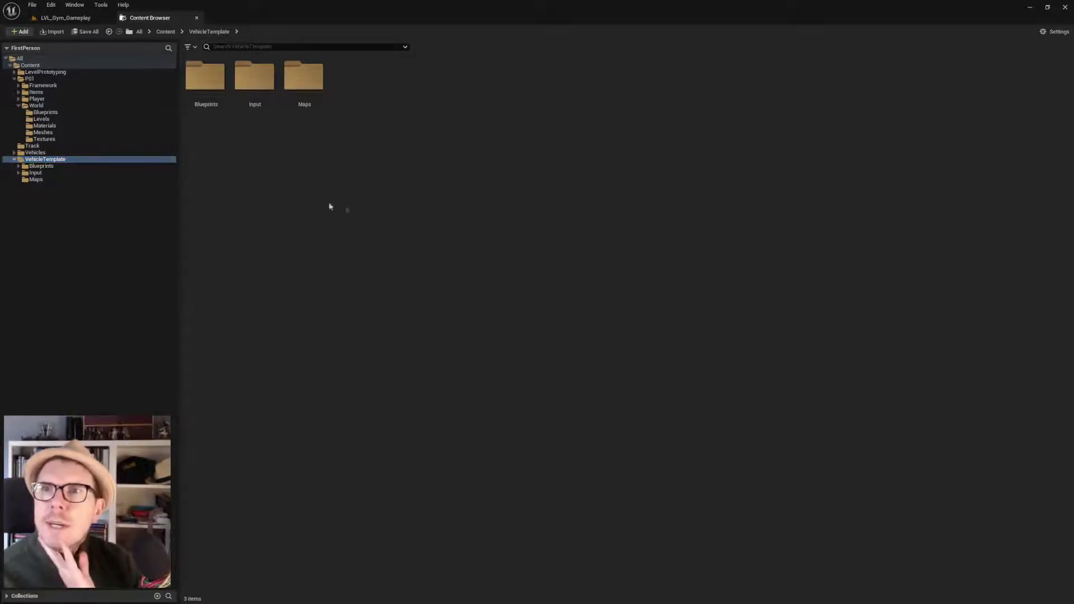
Force-delete the VehicleTemplate Maps folder together with the two example maps remaining in it
left_click(43, 180)
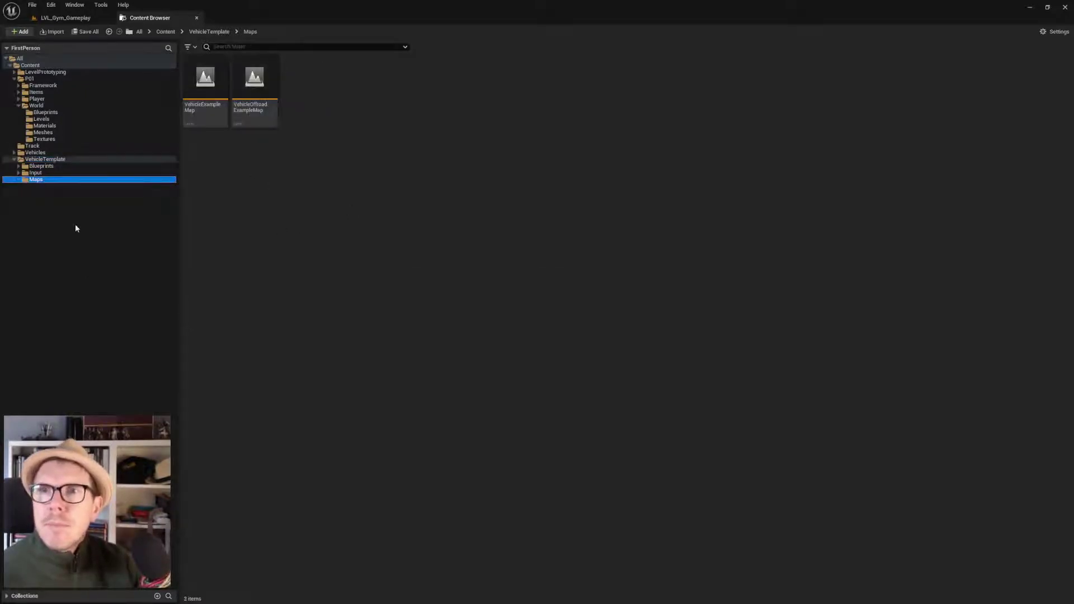
key("Delete")
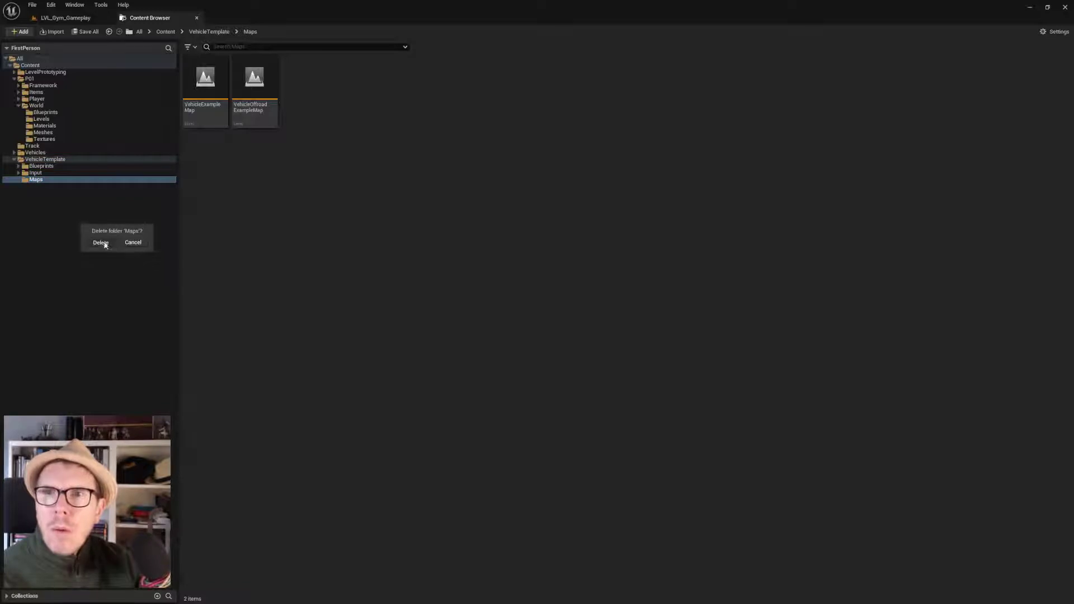
left_click(101, 243)
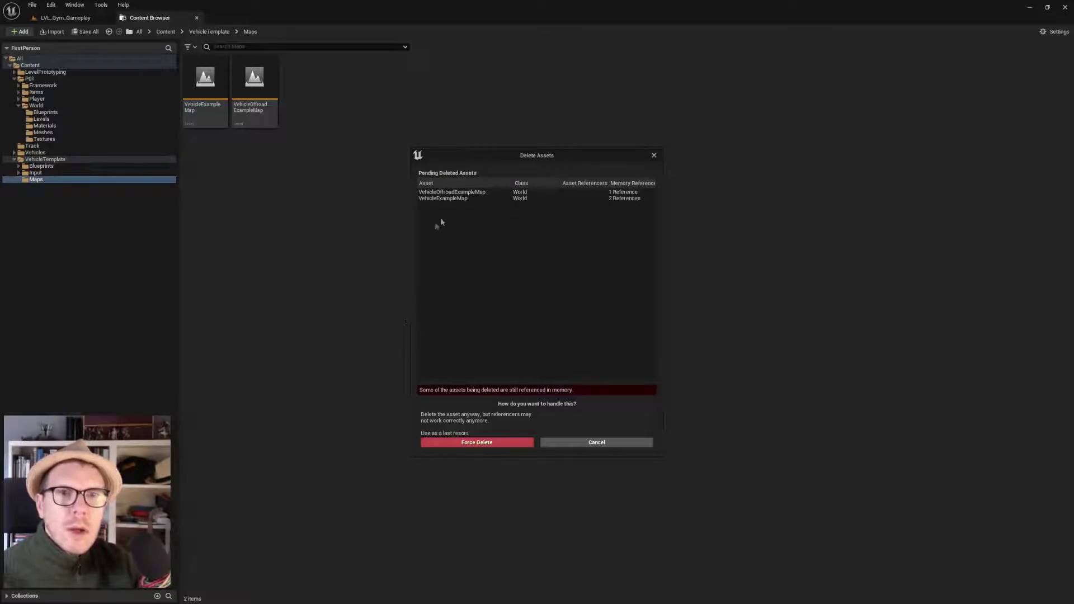
left_click(488, 445)
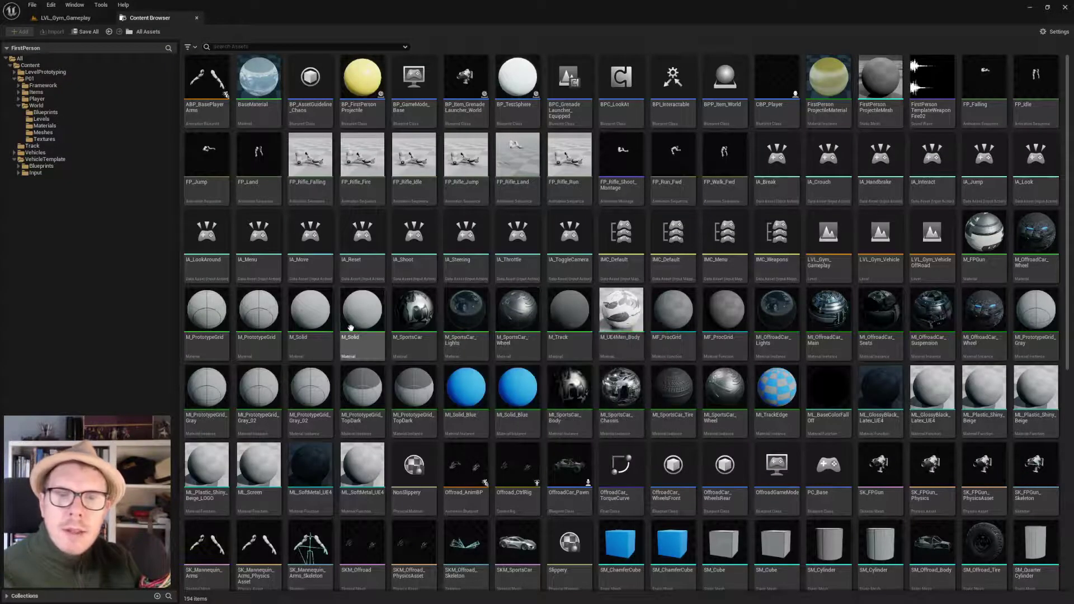
Open the LevelPrototyping/Materials folder, with the P01 folder expanded and its World subfolder collapsed in the folder tree
mouse_move(310, 338)
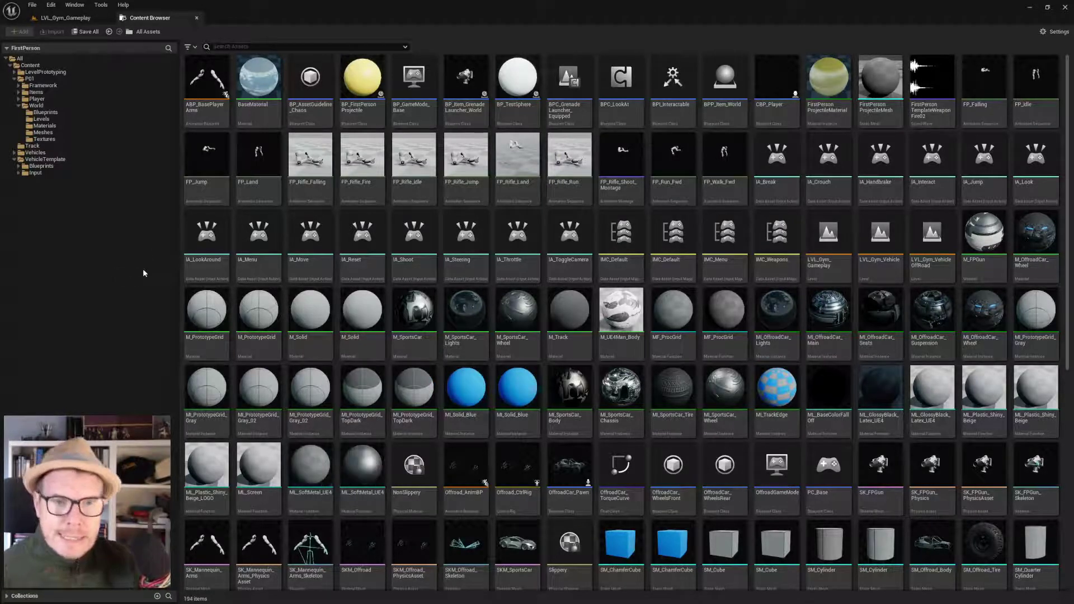
left_click(43, 159)
left_click(303, 186)
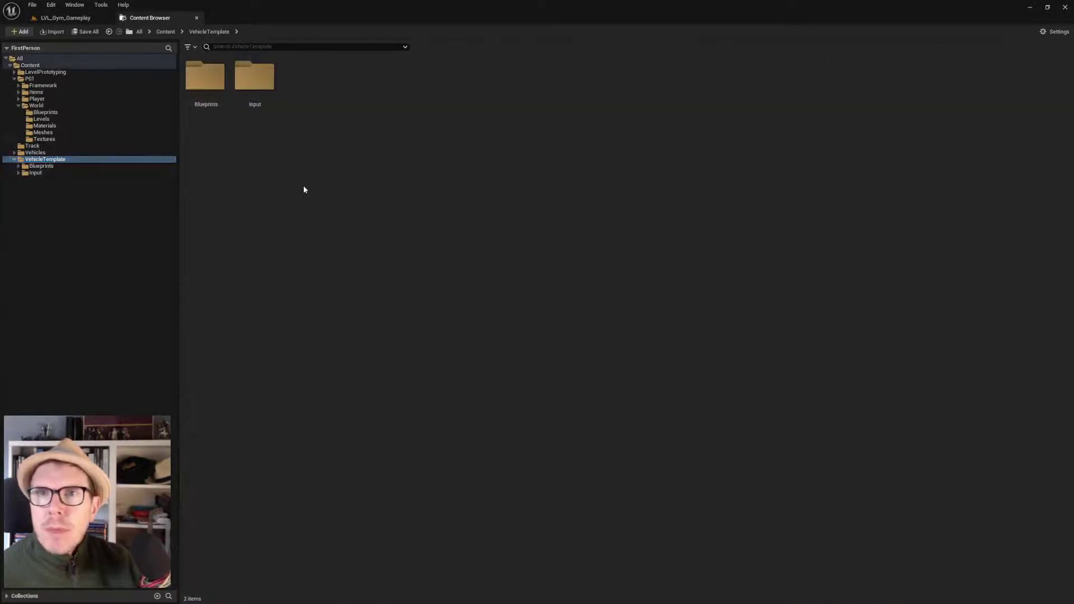
left_click(19, 106)
left_click(38, 105)
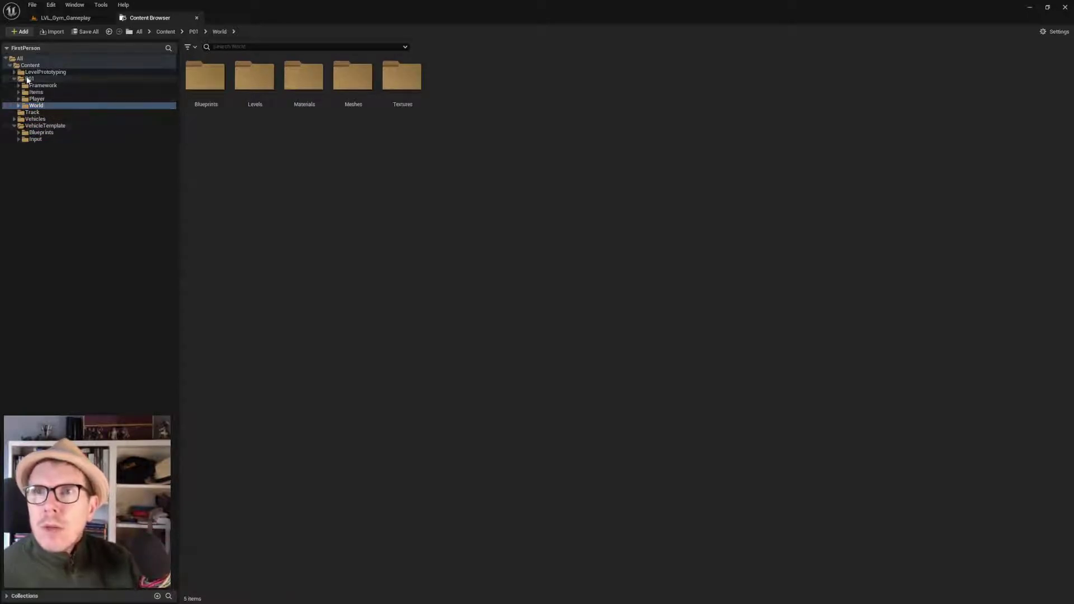
double_click(48, 78)
left_click(48, 72)
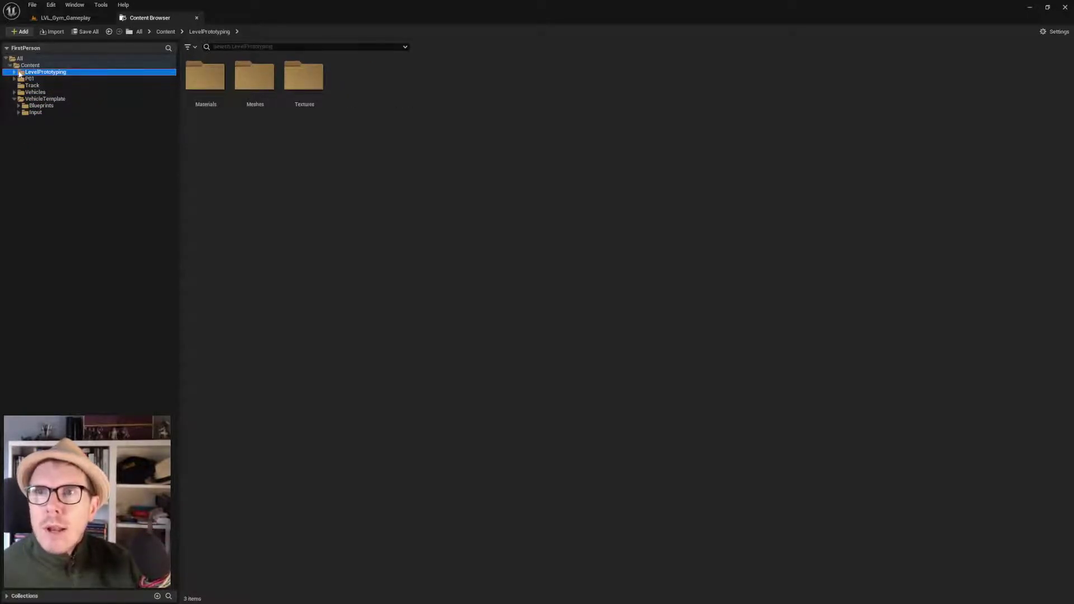
left_click(14, 72)
left_click(40, 79)
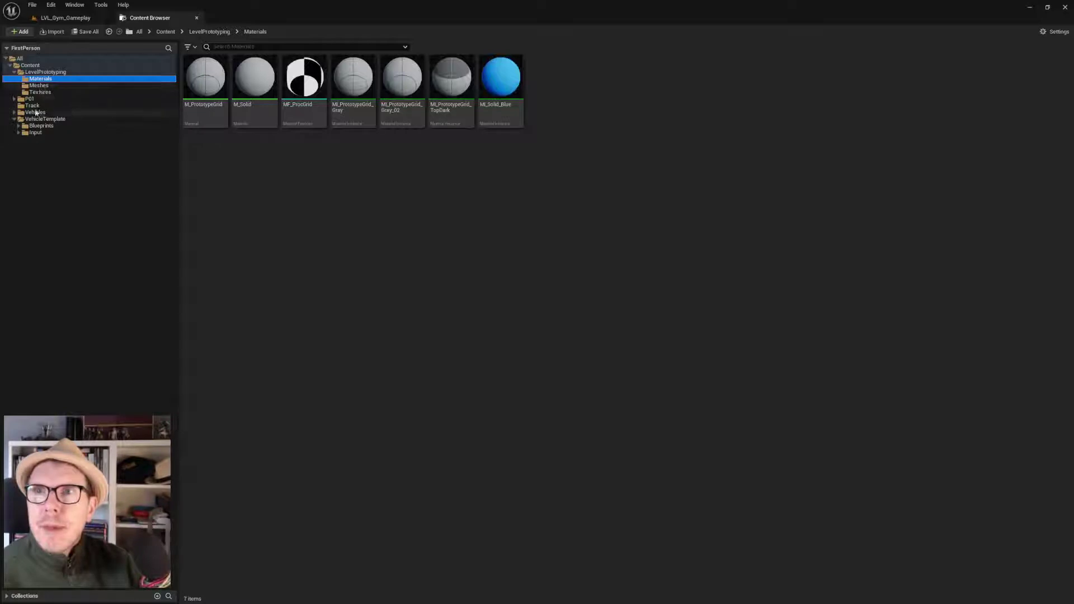
left_click(15, 99)
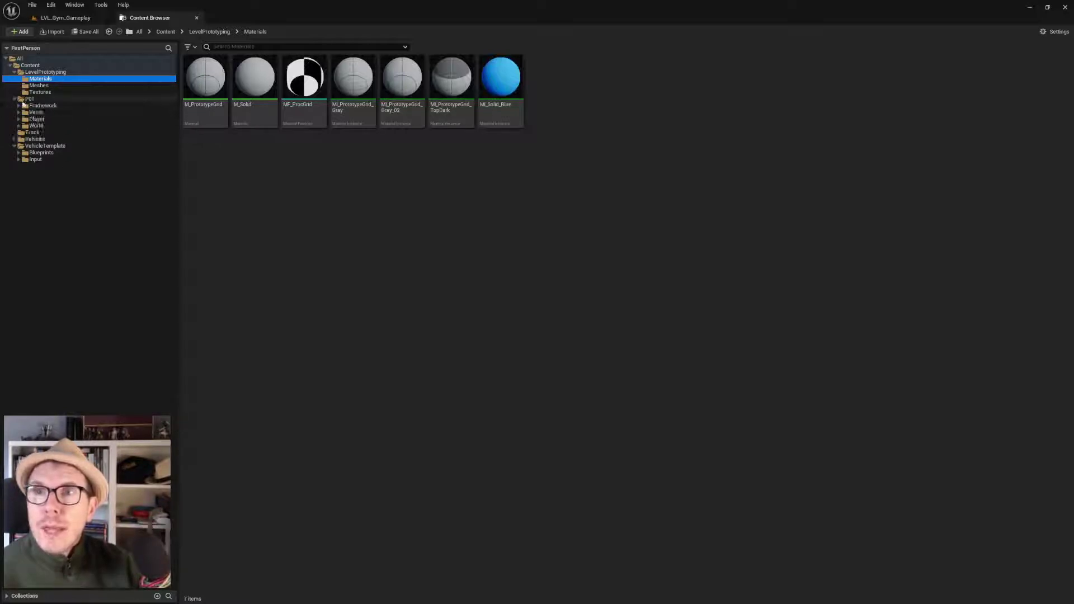
left_click(418, 218)
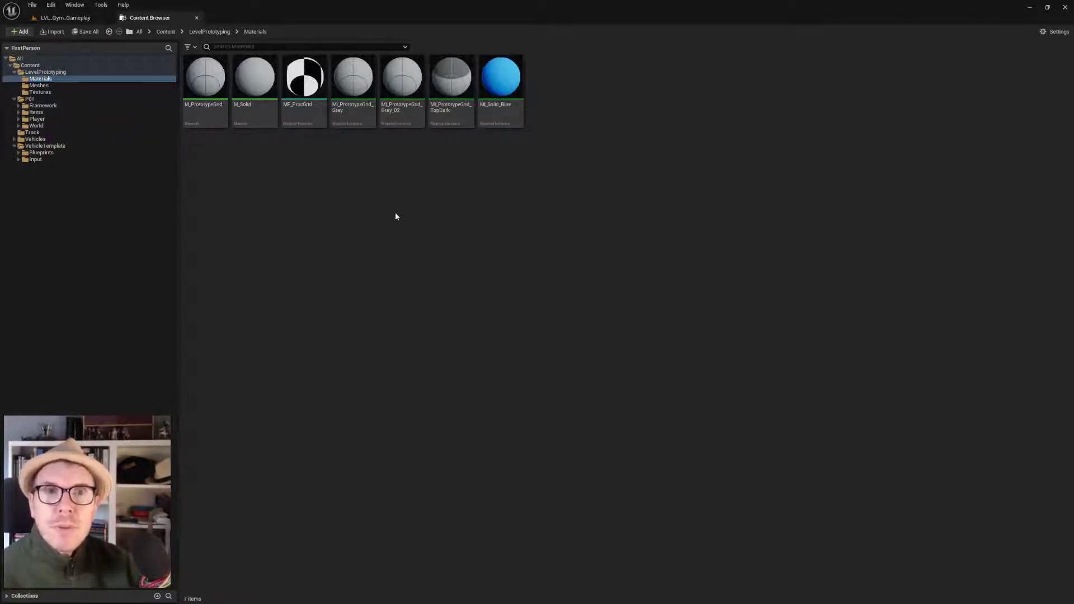
left_click(507, 119)
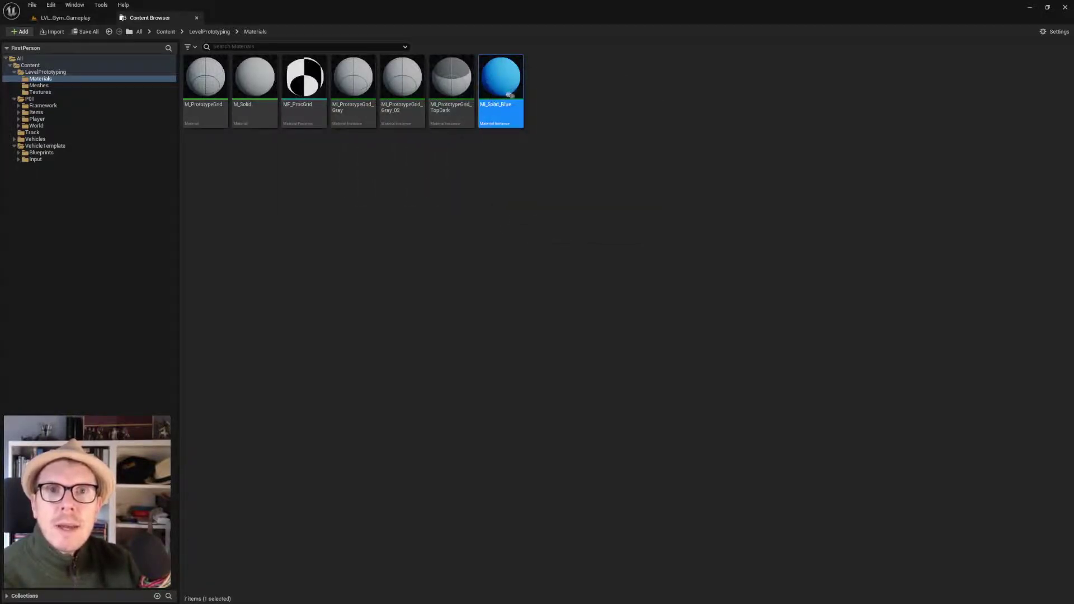
left_click(485, 219)
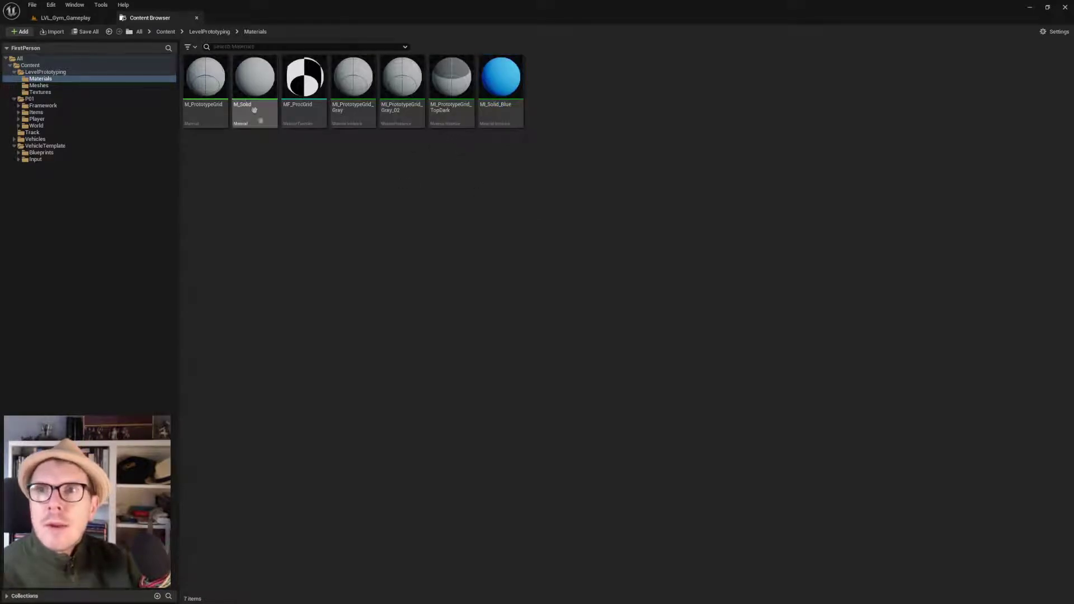
Delete MI_Solid_Blue from LevelPrototyping/Materials, replacing its references with the duplicate MI_Solid_Blue, and save the affected content
left_click(501, 106)
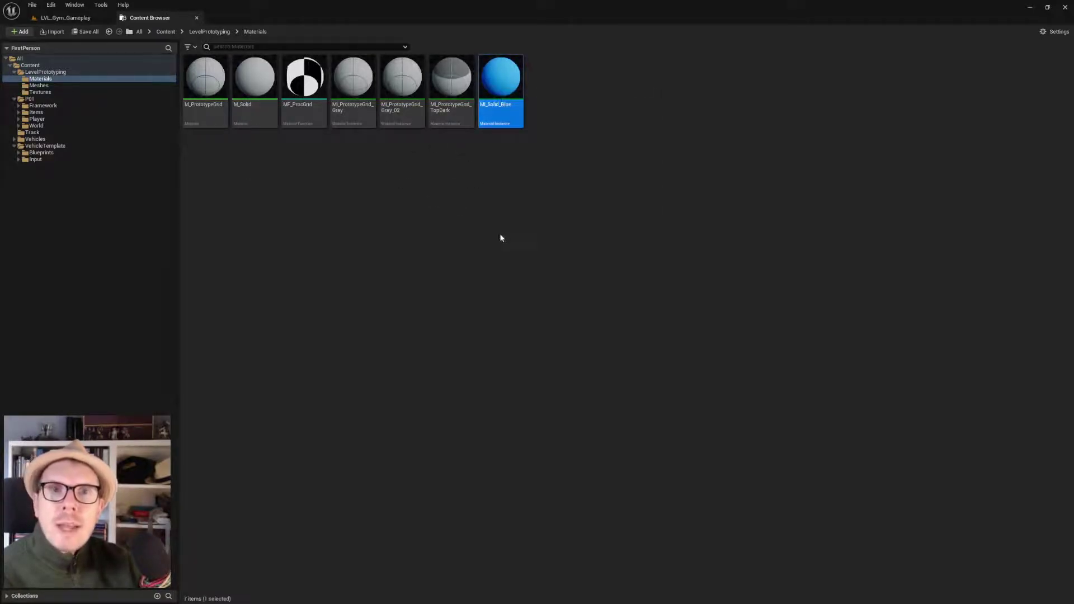
mouse_move(494, 113)
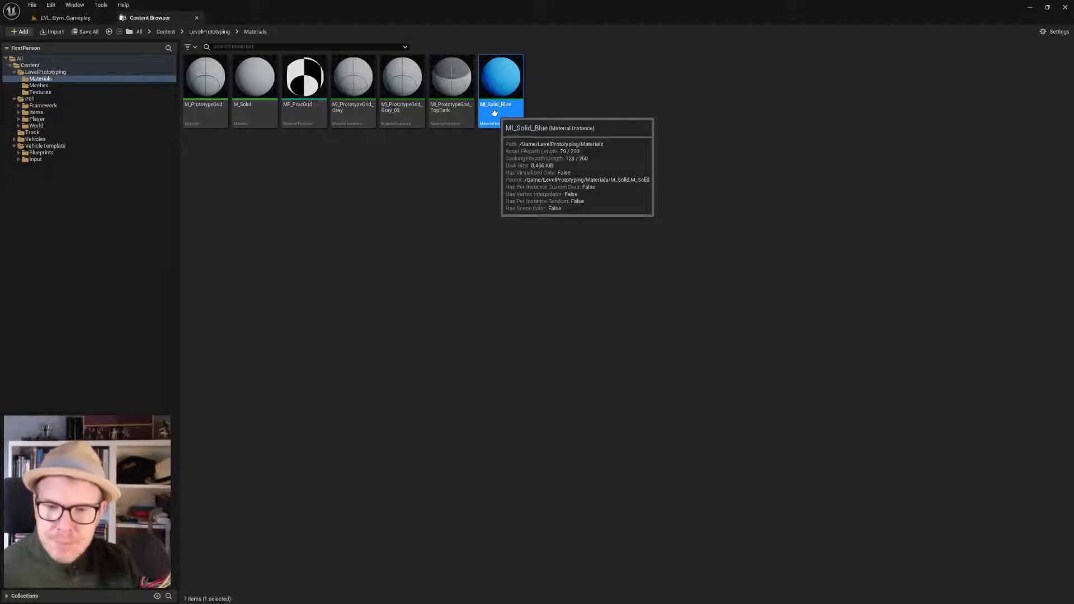
key("Delete")
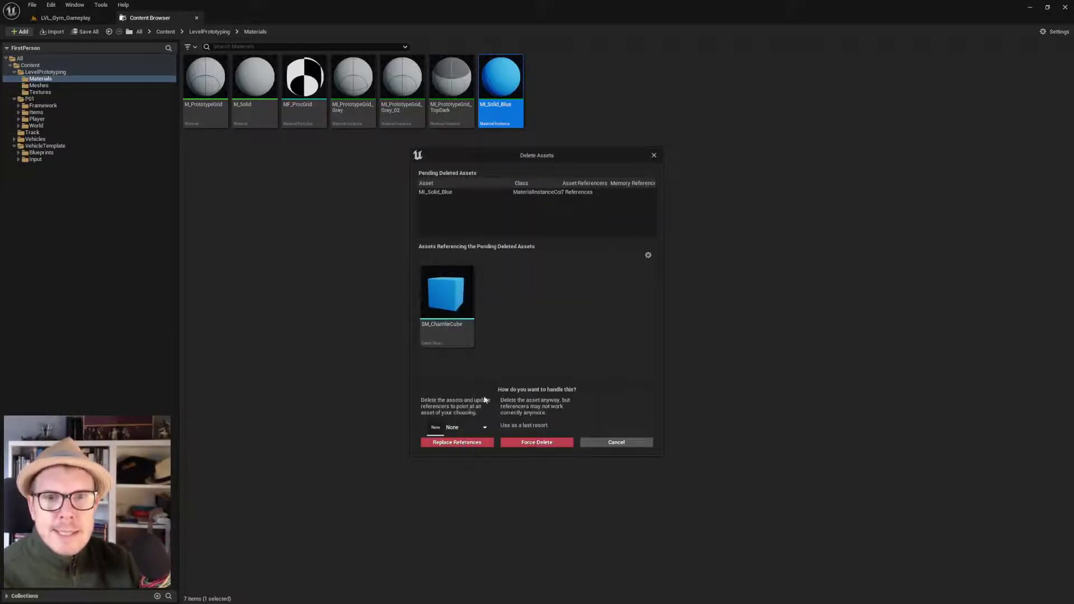
mouse_move(459, 287)
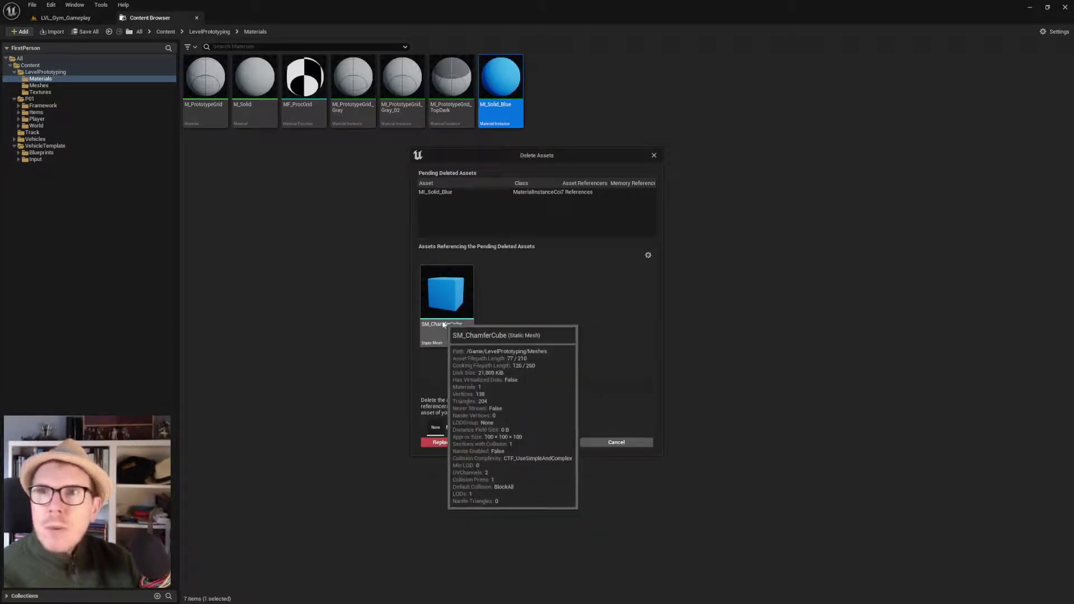
left_click(484, 428)
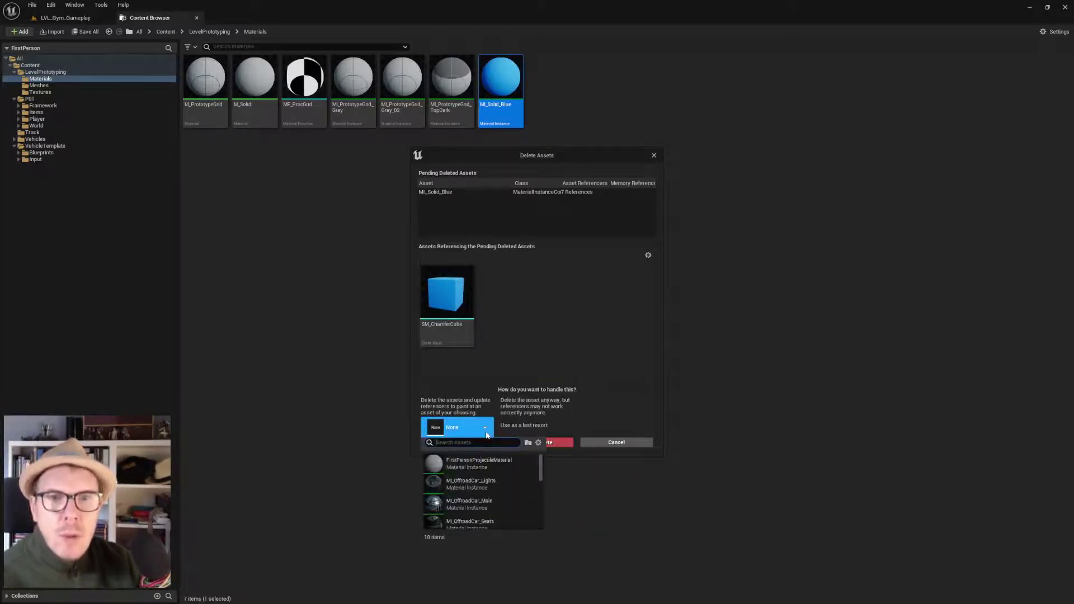
type("mi")
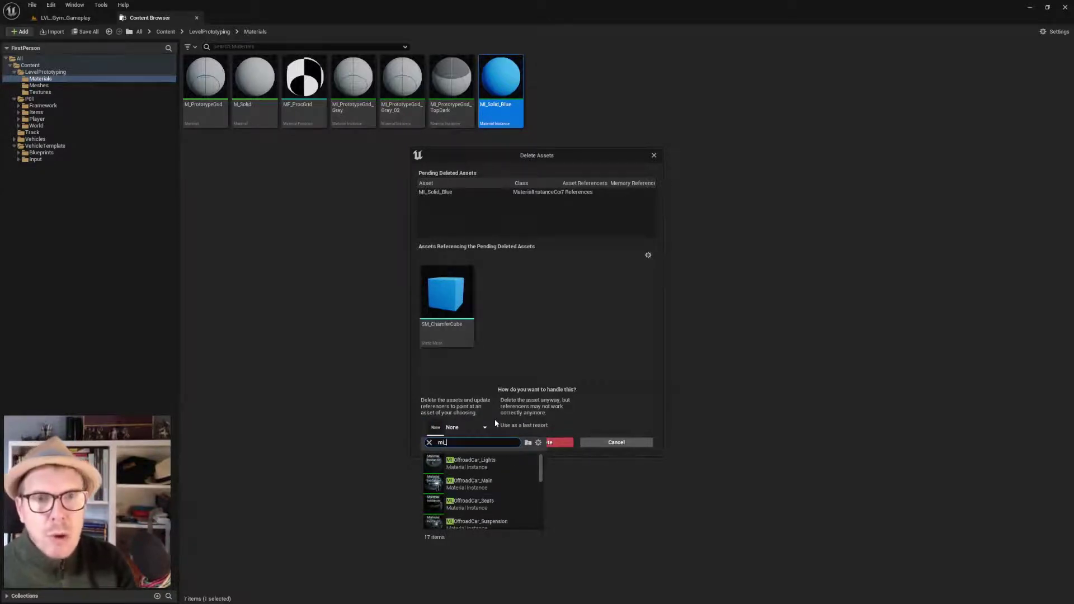
type("_")
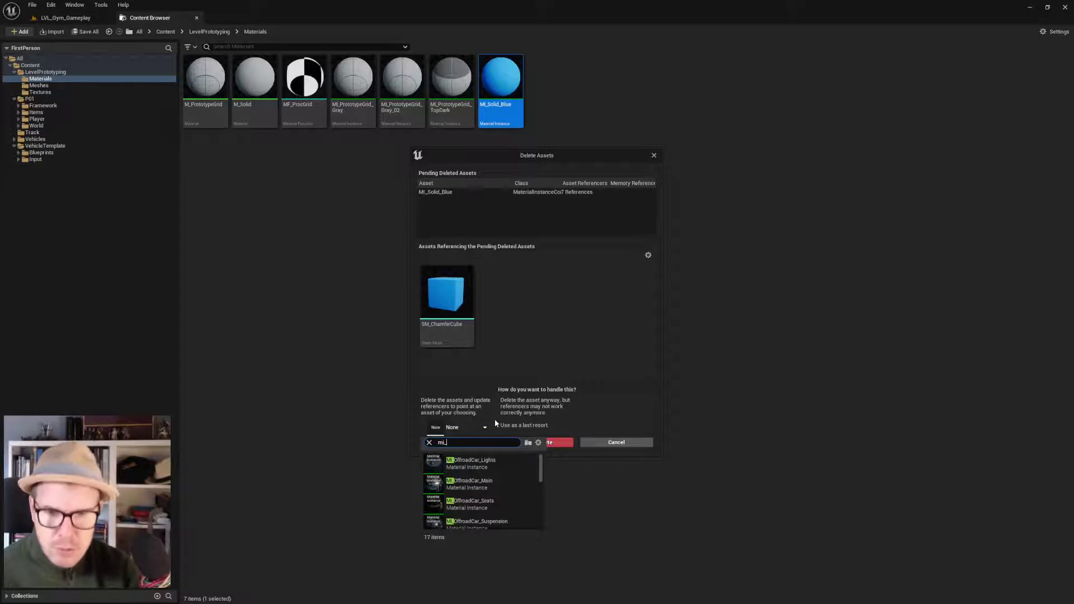
type("solid")
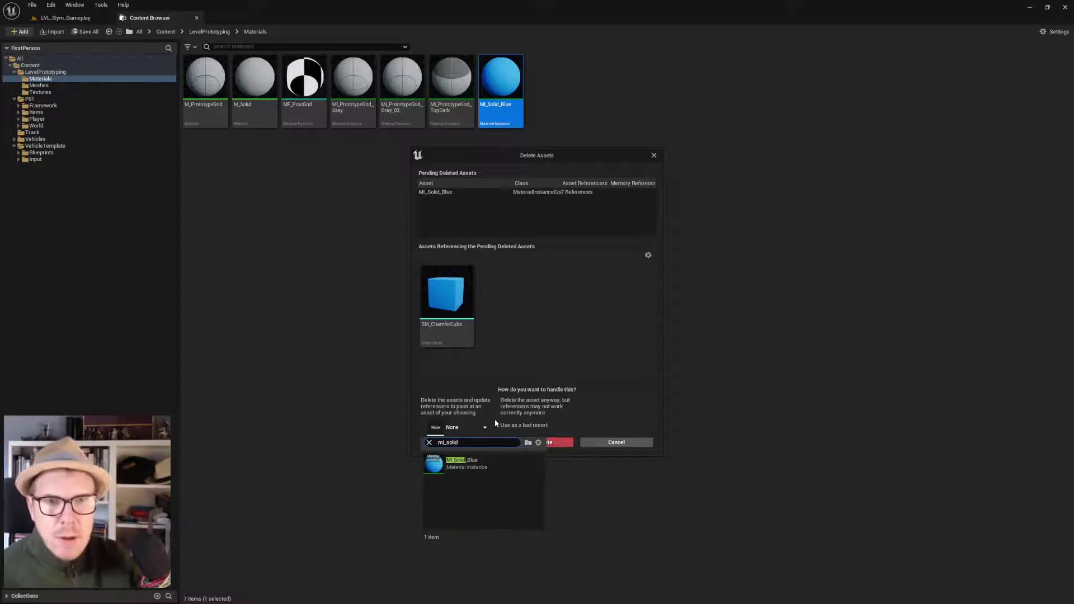
left_click(461, 468)
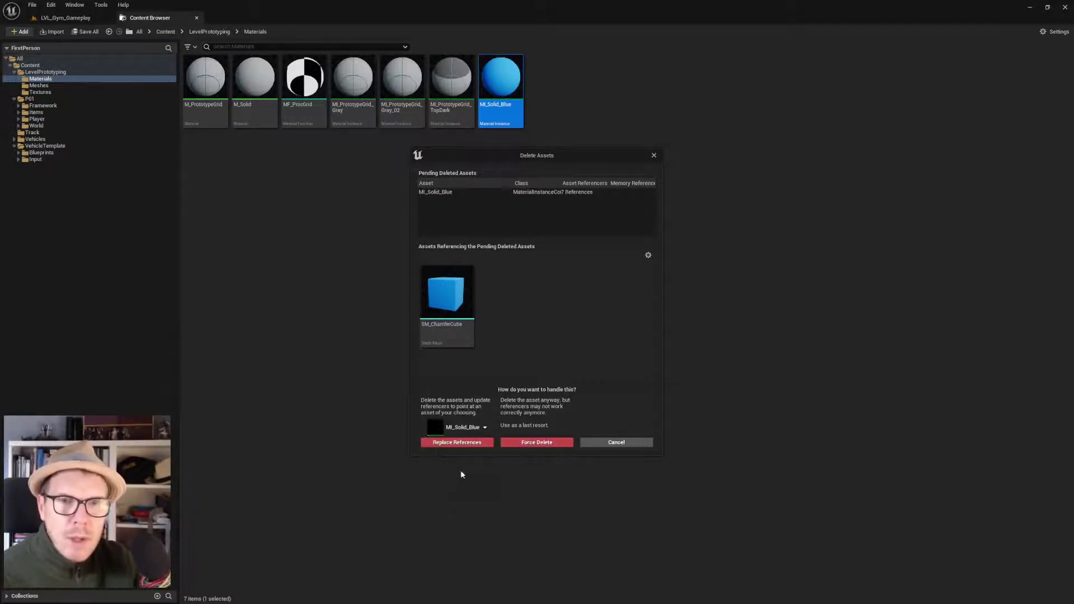
left_click(452, 445)
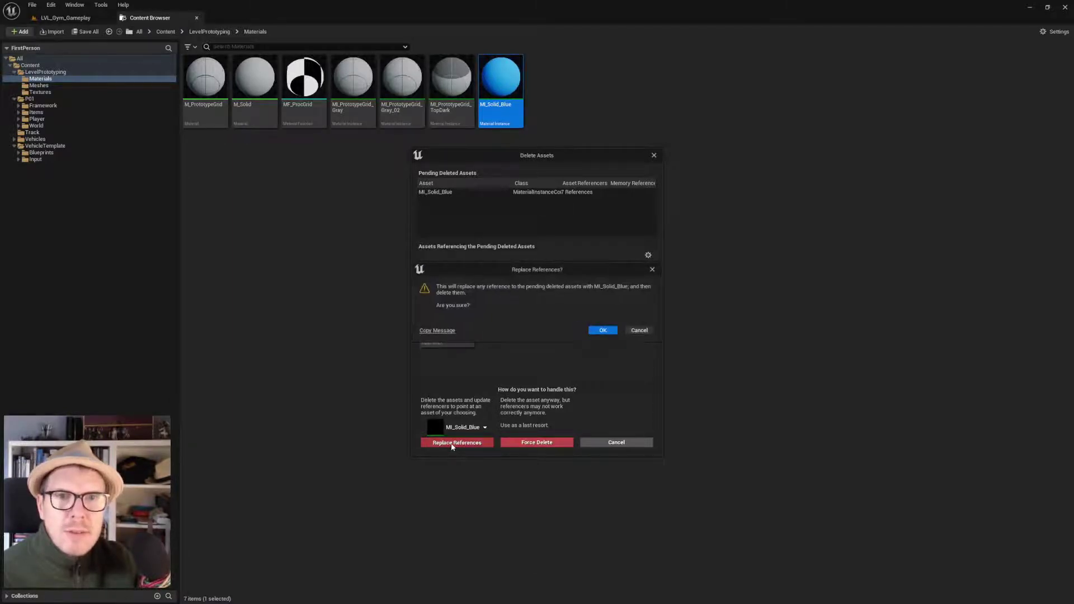
left_click(594, 330)
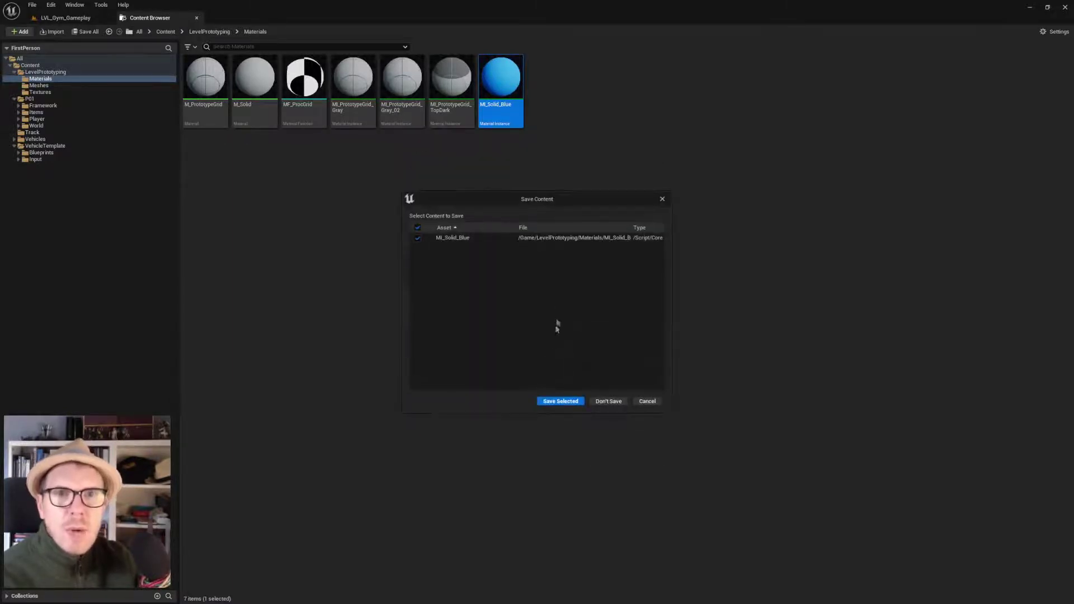
left_click(557, 401)
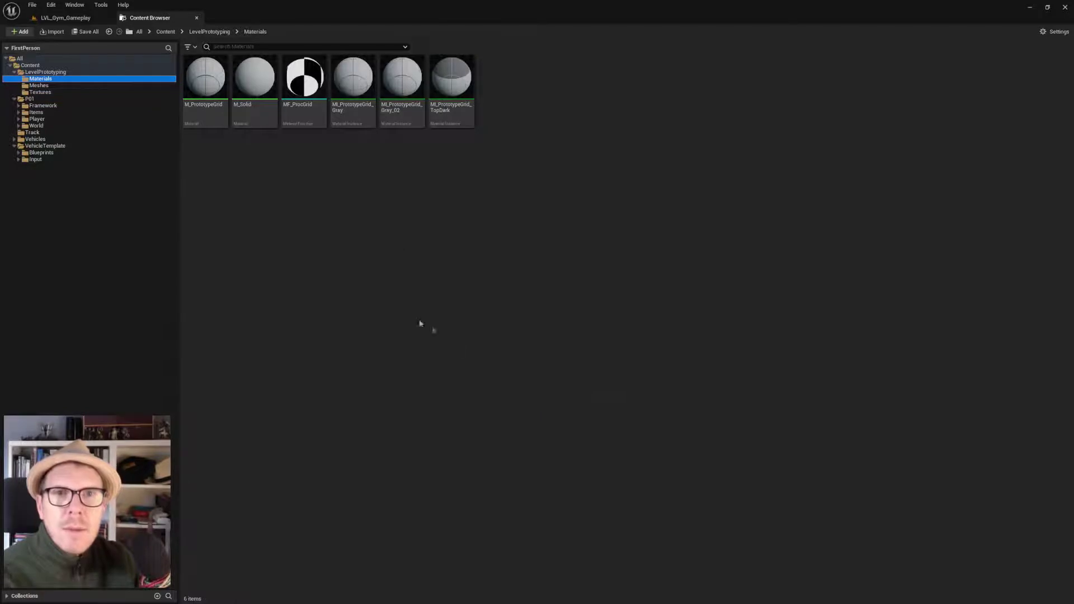
Delete MI_PrototypeGrid_TopDark from the Materials folder, replacing its references with the other material instance of the same name, and save the affected content
left_click(445, 120)
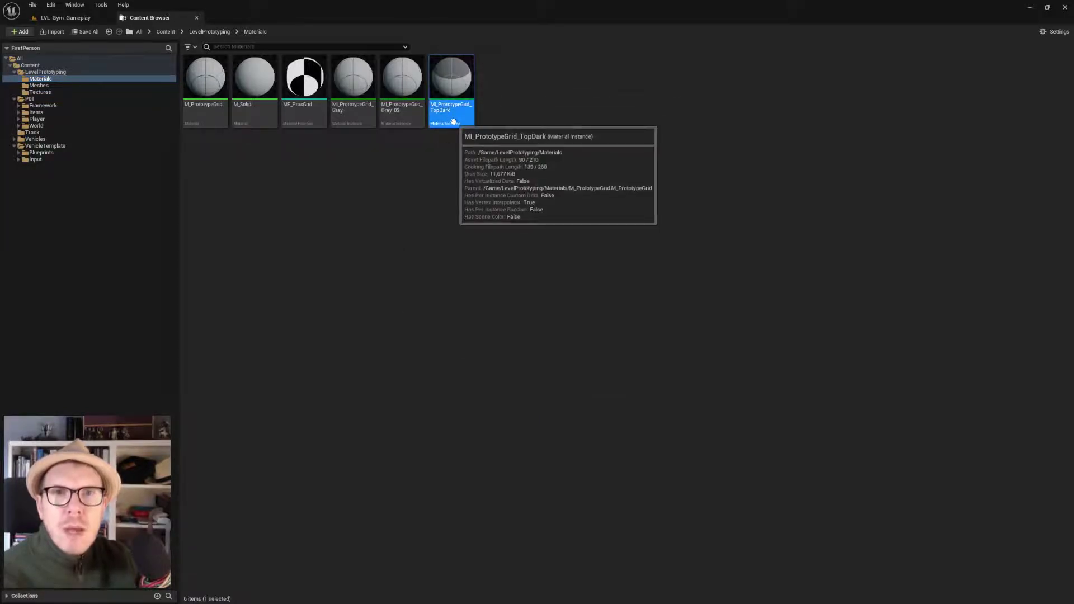
key("F2")
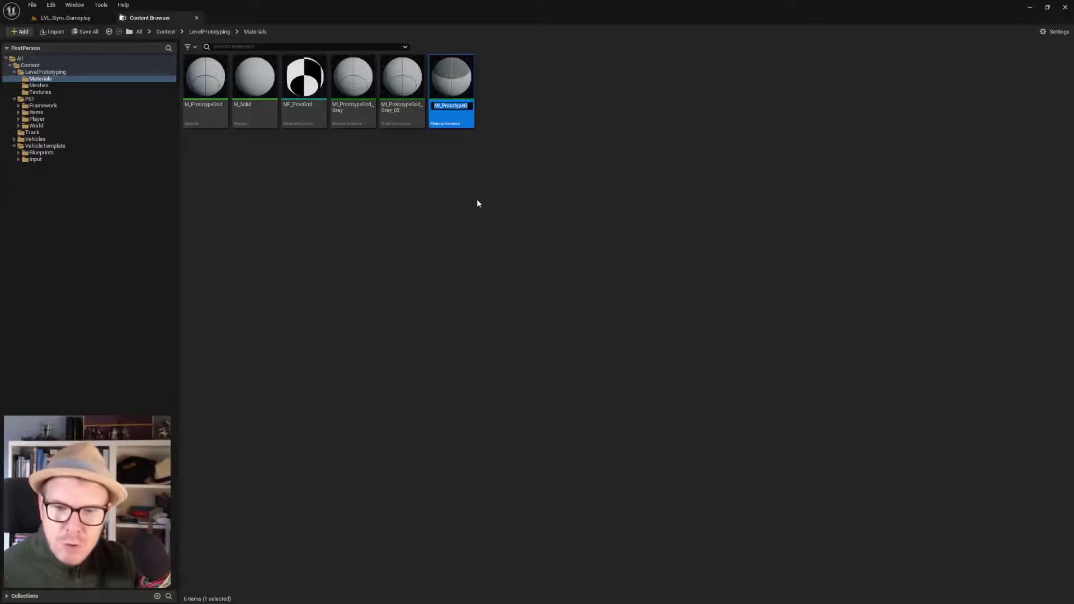
left_click(476, 200)
left_click(451, 78)
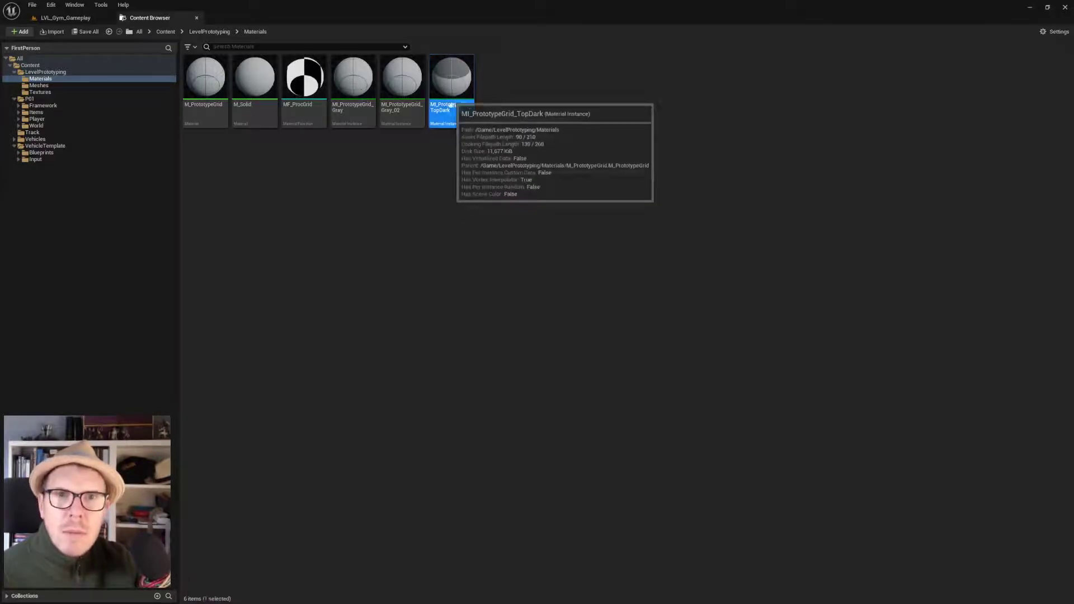
key("Delete")
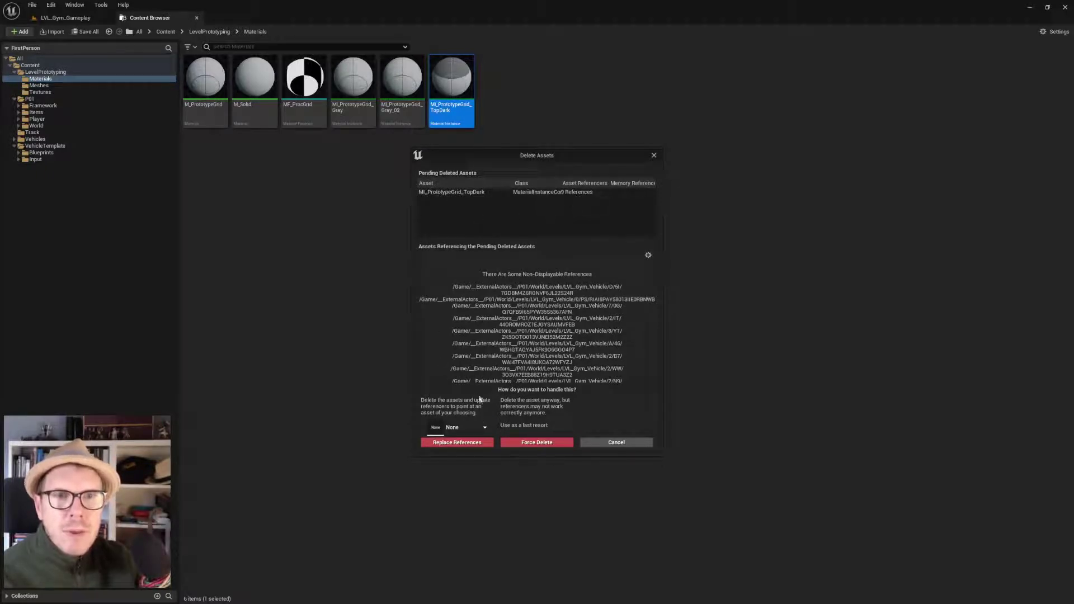
left_click(484, 432)
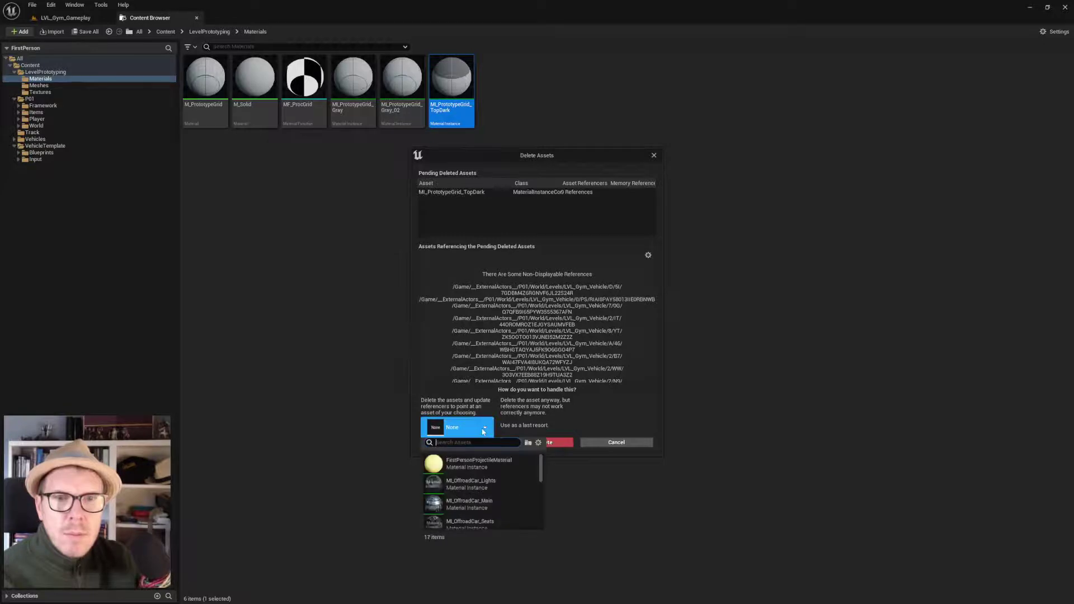
type("gray")
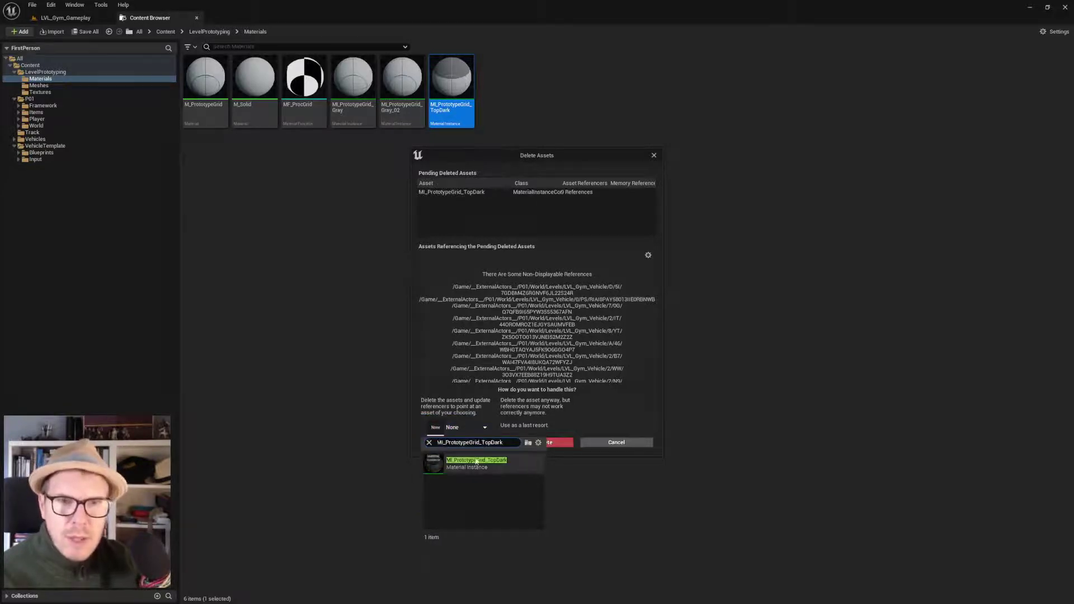
left_click(479, 460)
left_click(452, 443)
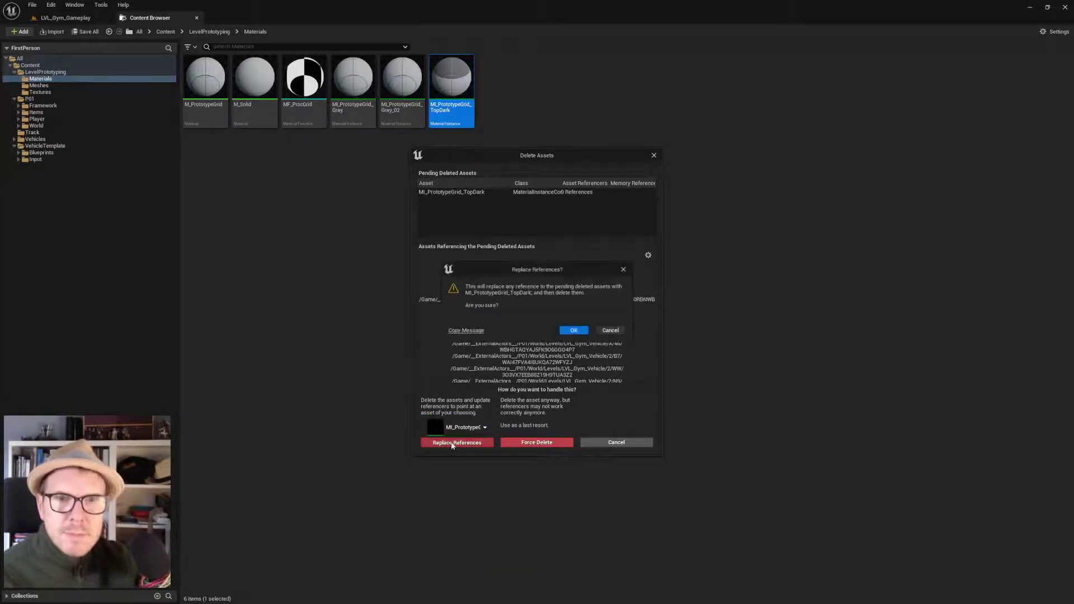
left_click(572, 330)
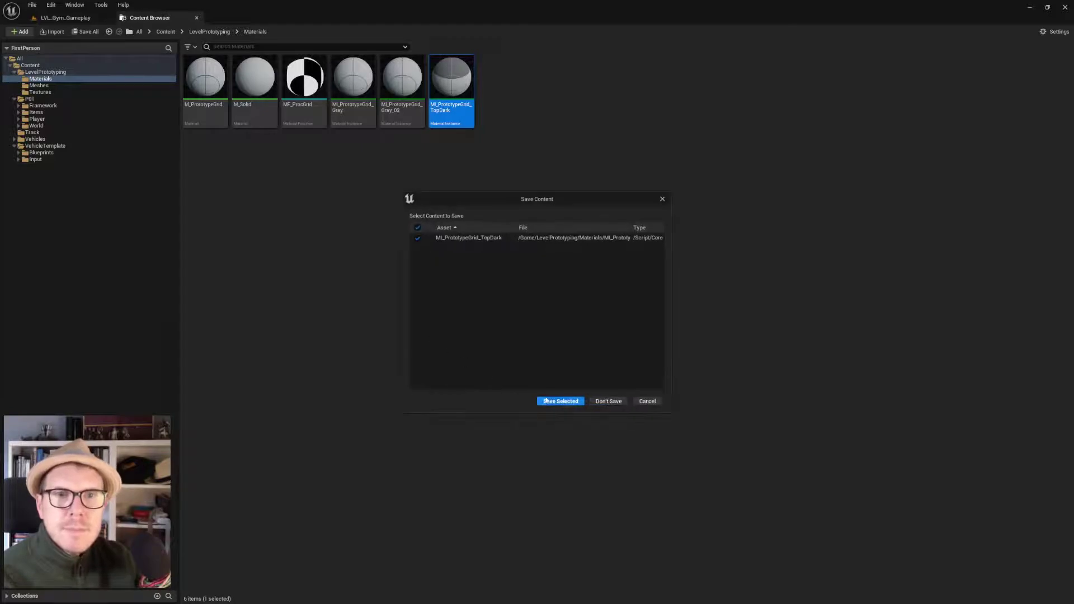
left_click(551, 402)
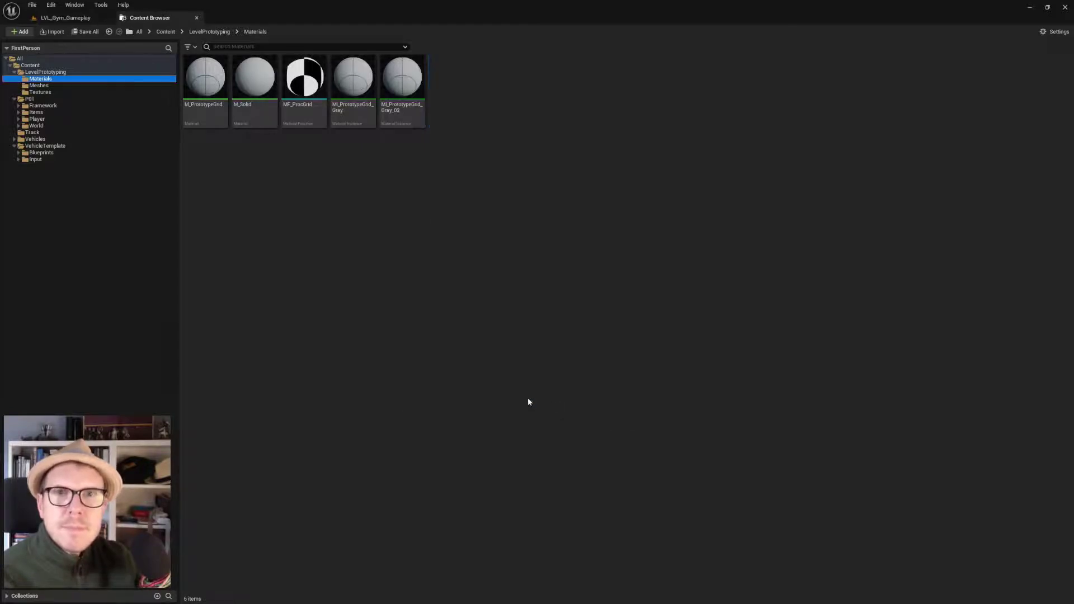
Delete MI_PrototypeGrid_Gray_02 from the Materials folder, replacing its references with its same-named duplicate, and save the affected content
key("F2")
key("ctrl+c")
left_click(456, 235)
left_click(419, 113)
key("Delete")
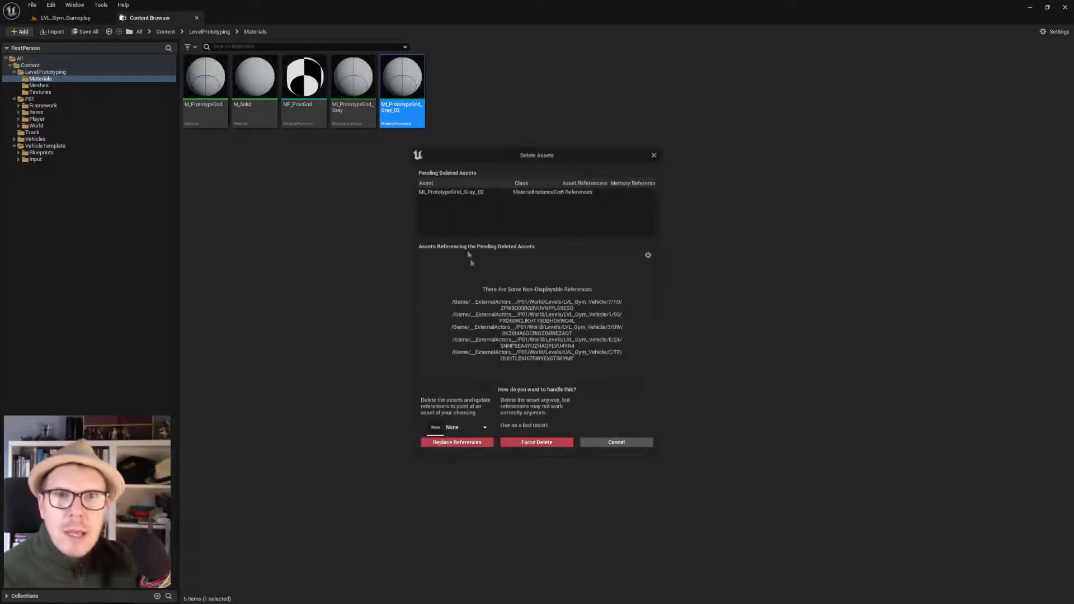
left_click(468, 425)
type("gray")
left_click(465, 463)
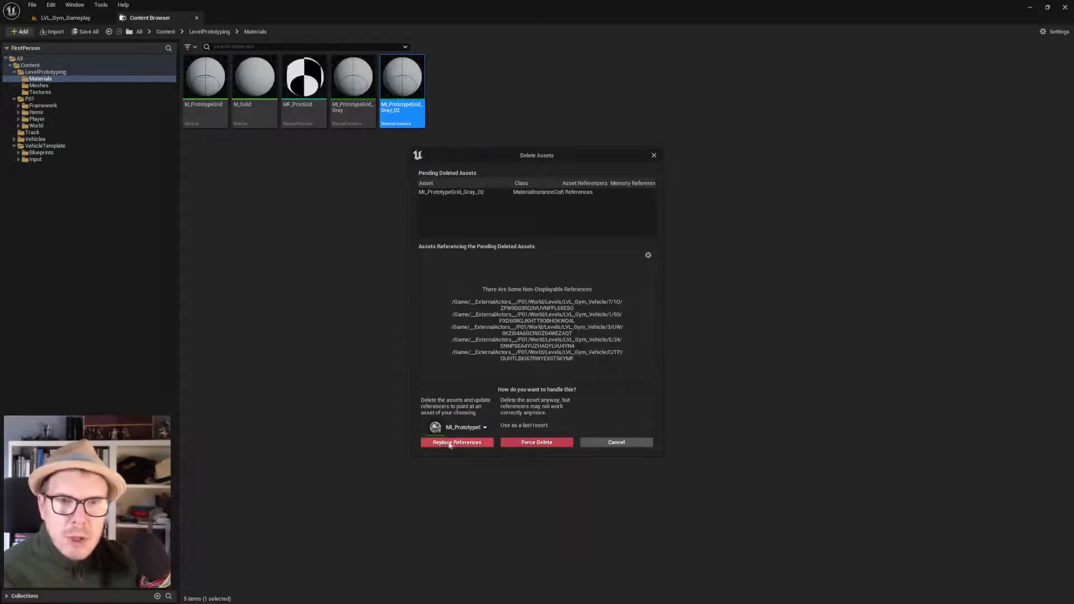
left_click(451, 443)
left_click(574, 331)
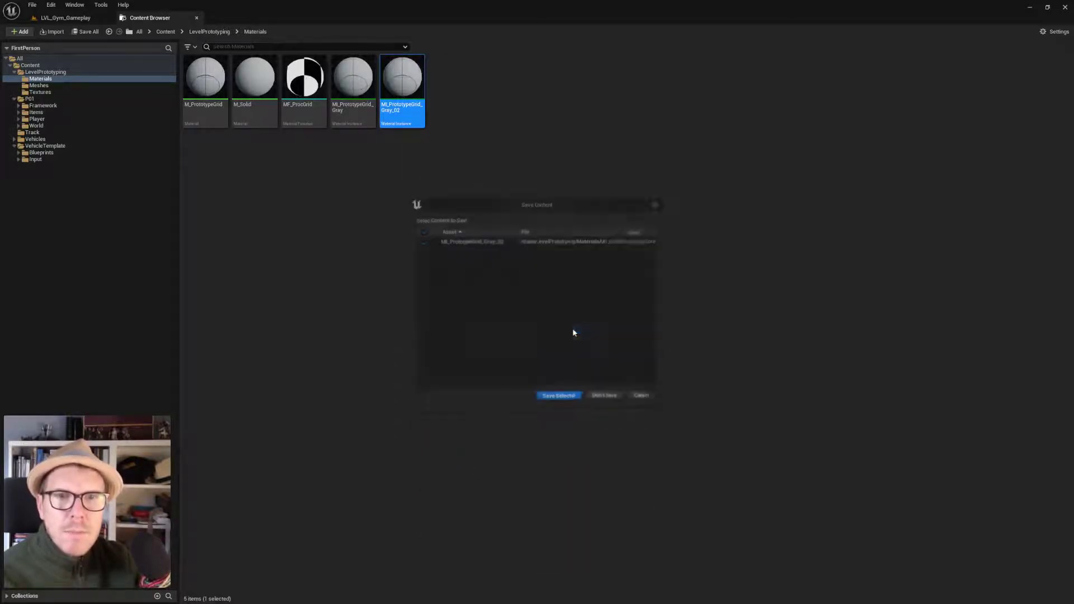
left_click(549, 403)
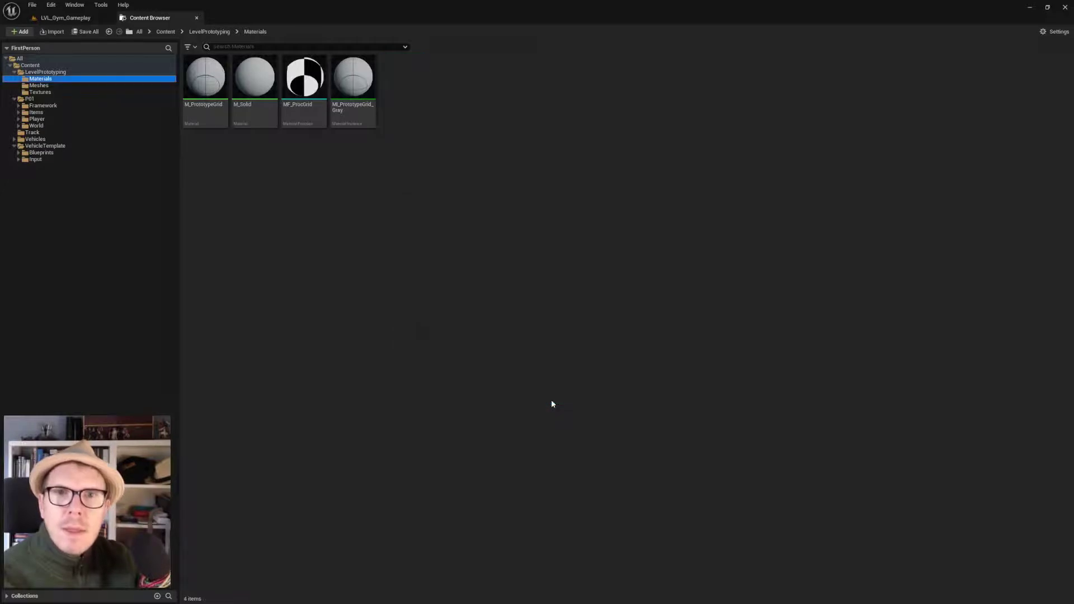
Delete MI_PrototypeGrid_Gray, replacing its references with the duplicate MI_PrototypeGrid_Gray, and save it together with SM_Cube, SM_Cylinder and SM_Ramp
left_click(364, 103)
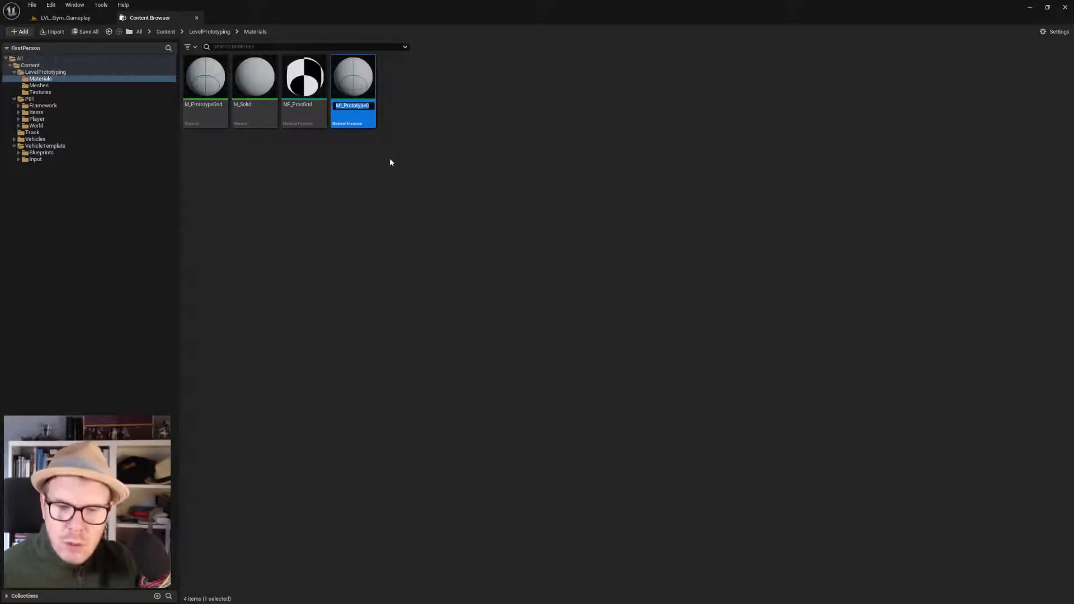
mouse_move(362, 88)
key("Delete")
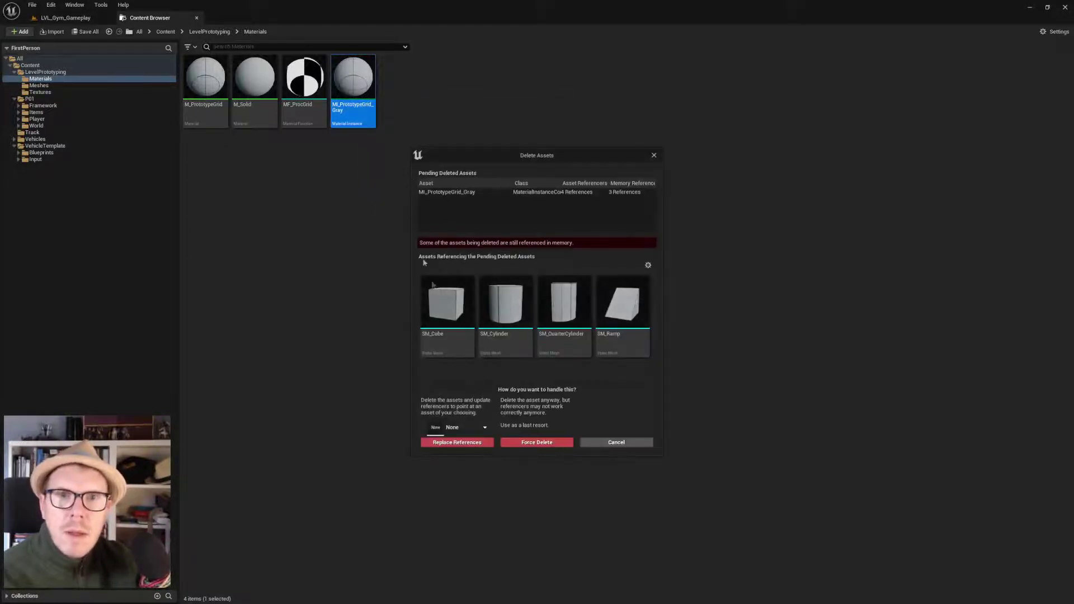
left_click(476, 429)
key("ctrl+v")
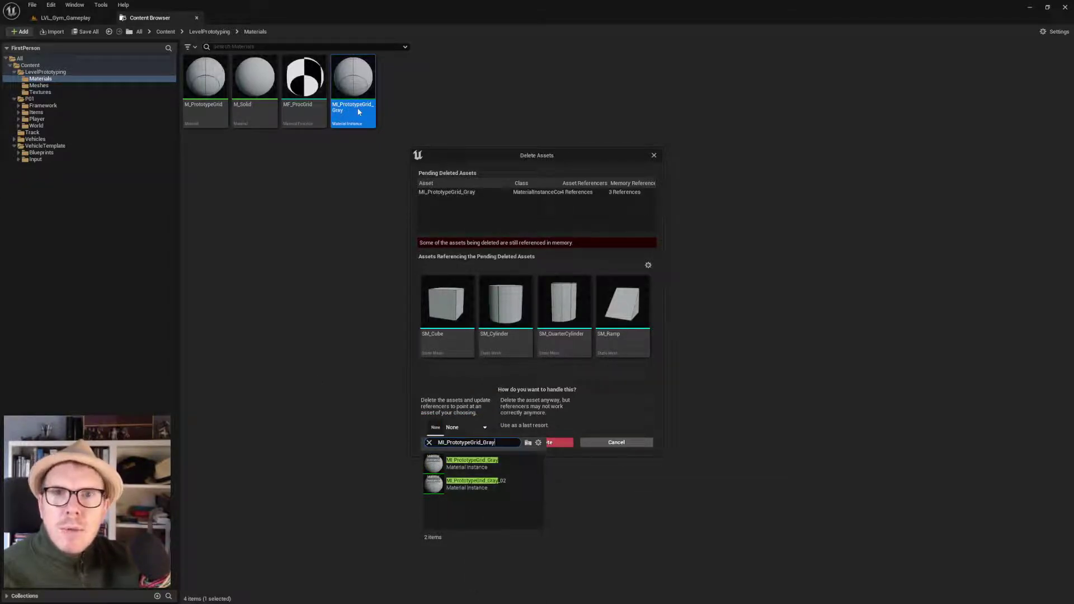
left_click(464, 469)
left_click(452, 443)
left_click(571, 331)
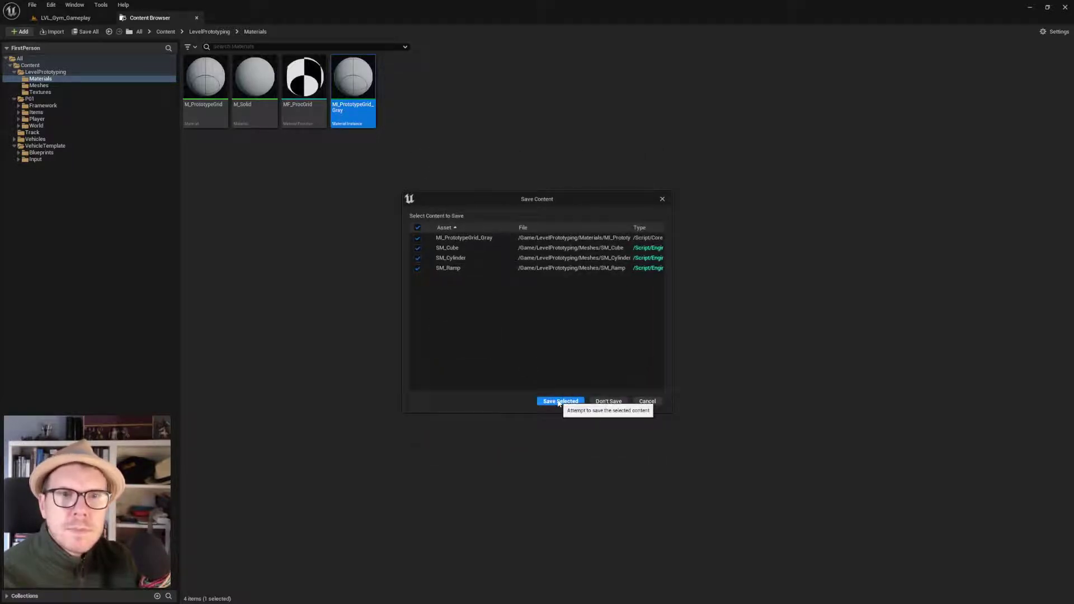
left_click(559, 402)
left_click(386, 313)
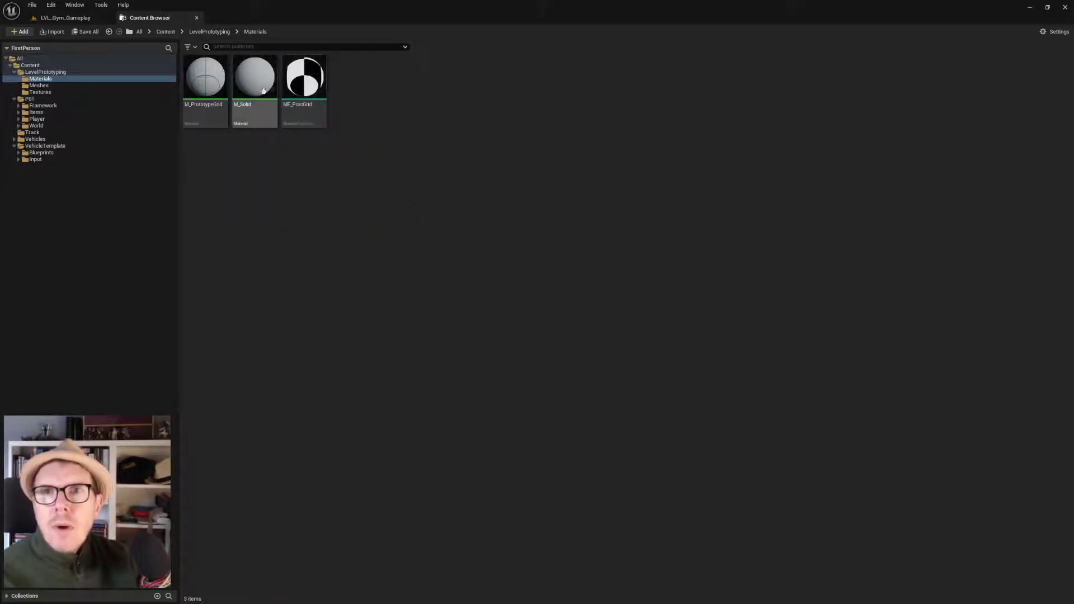
Delete SM_Ramp from LevelPrototyping/Meshes, replacing its references with the SM_Ramp in P01/World/Meshes, and save the affected content
mouse_move(212, 96)
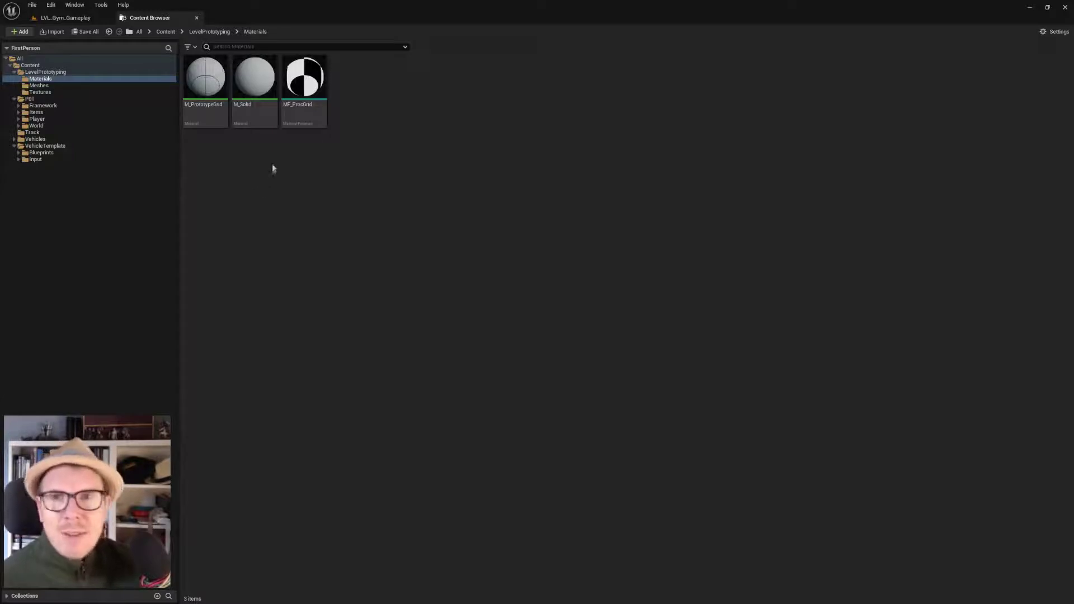
mouse_move(245, 121)
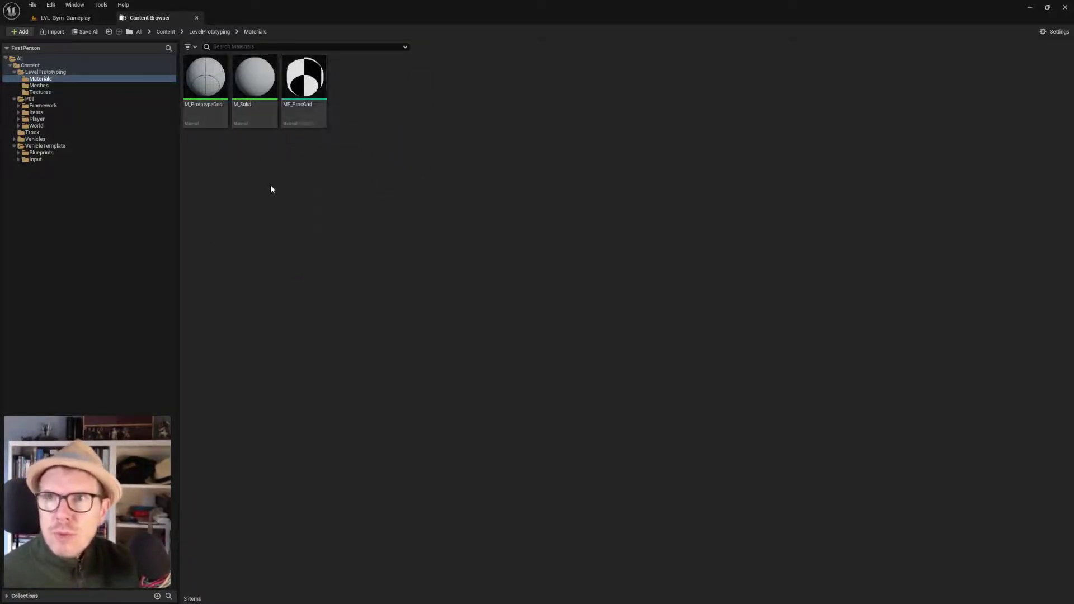
left_click(40, 86)
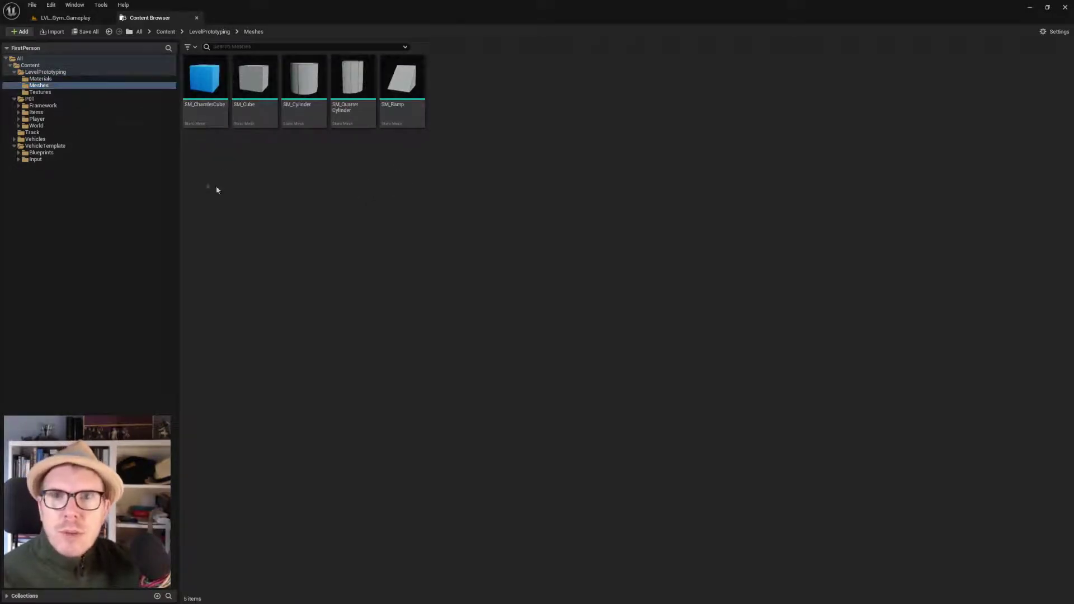
left_click(394, 102)
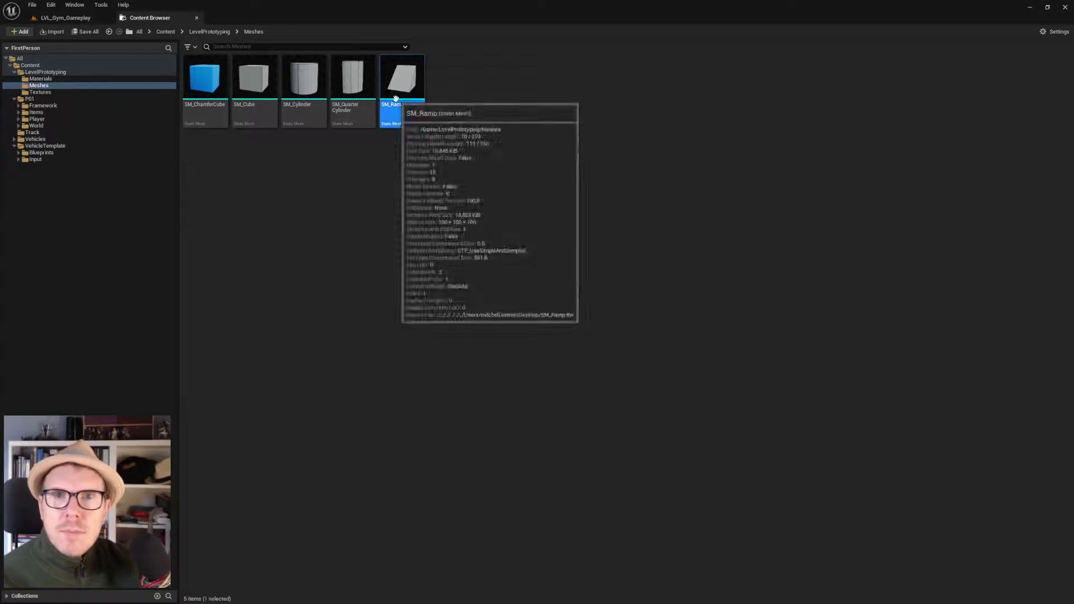
key("Delete")
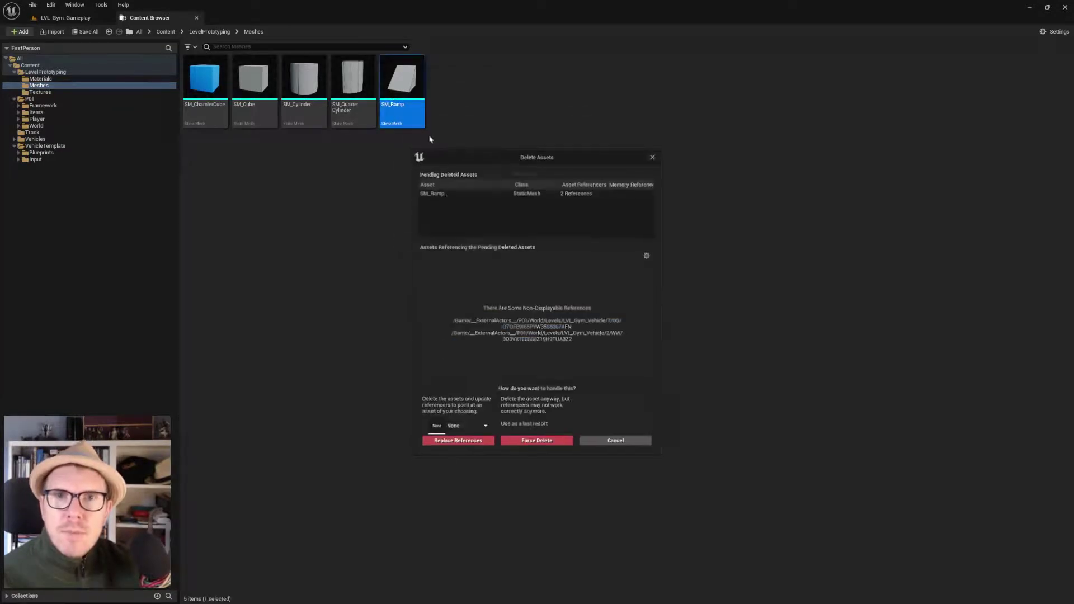
left_click(469, 429)
type("ramp")
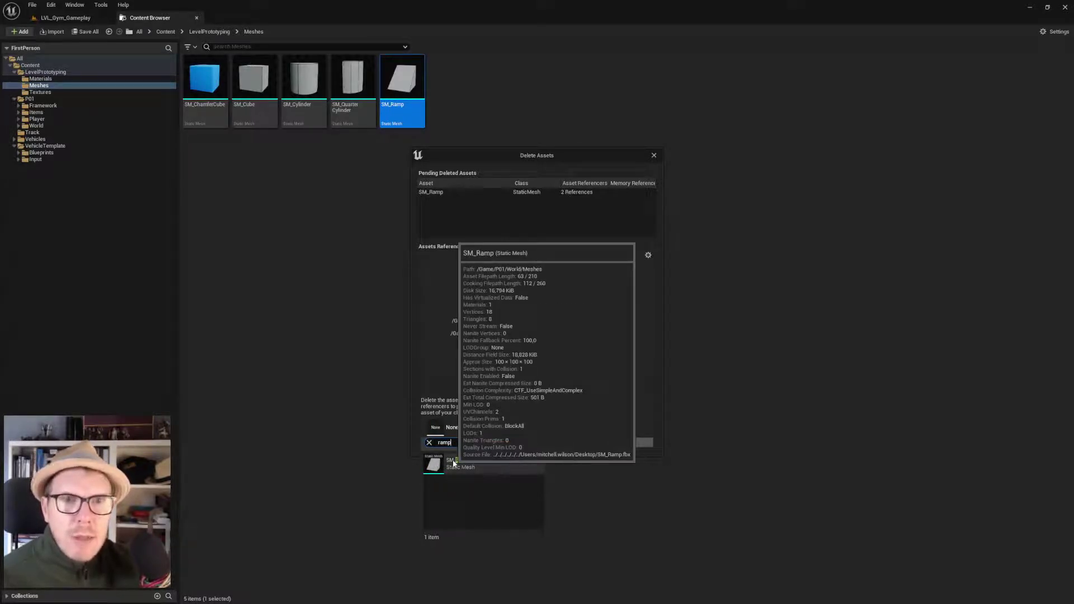
left_click(454, 463)
left_click(457, 443)
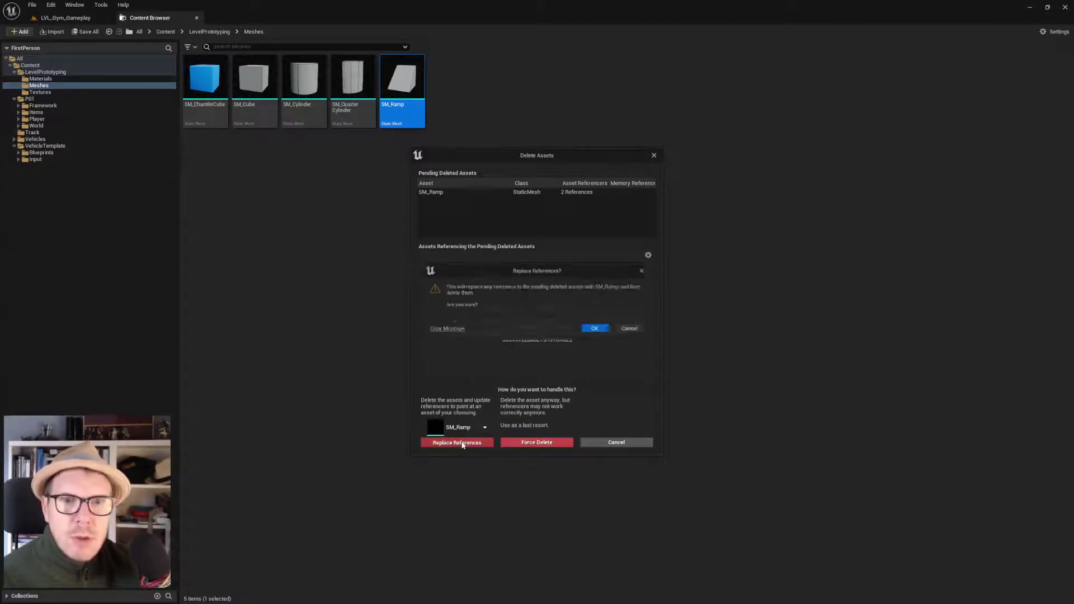
left_click(592, 329)
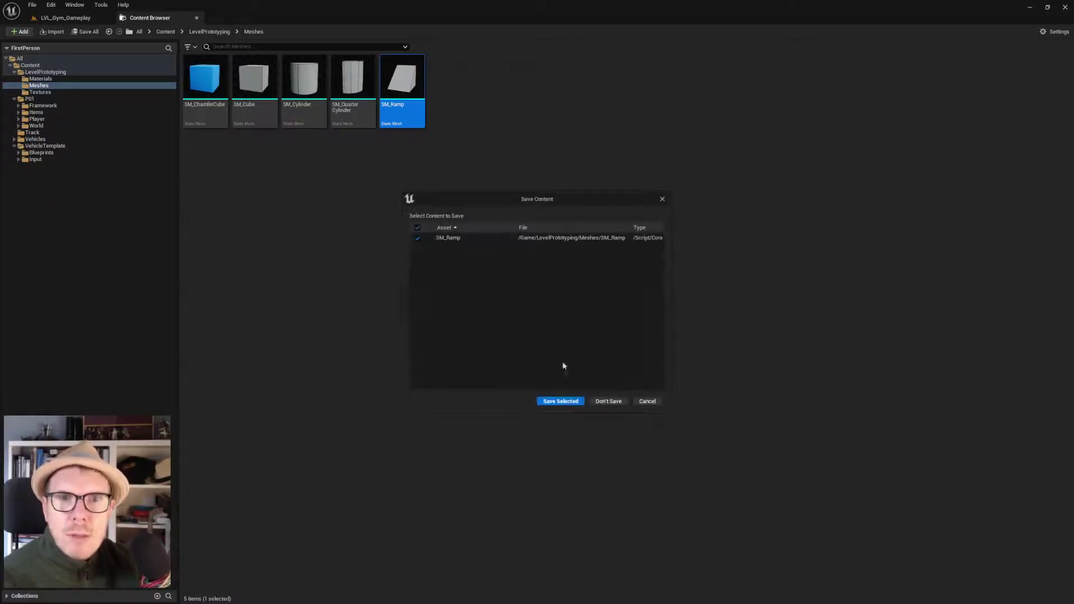
left_click(565, 398)
Delete the unreferenced SM_QuarterCylinder mesh from LevelPrototyping/Meshes
left_click(359, 127)
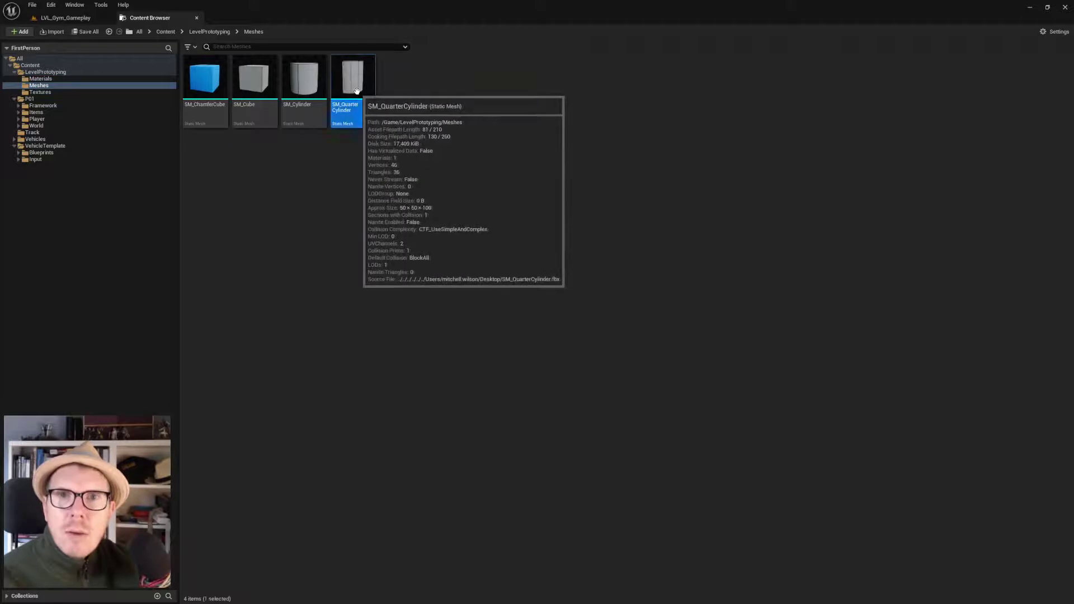
left_click(359, 129)
left_click(359, 143)
left_click(361, 96)
key("Delete")
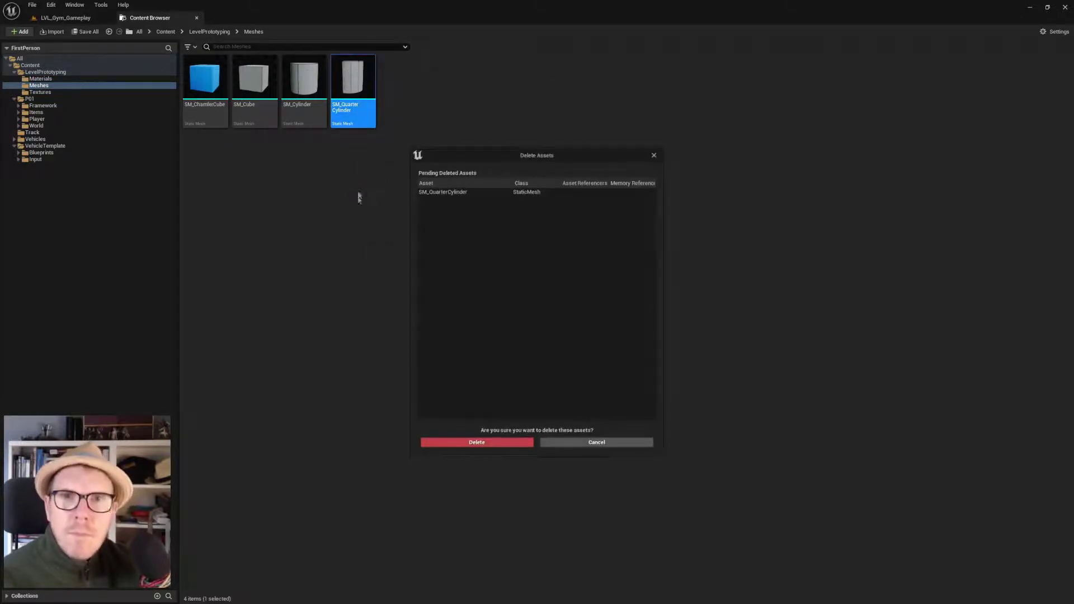
left_click(477, 443)
Delete SM_Cylinder from LevelPrototyping/Meshes, replacing its references with the SM_Cylinder in P01/World/Meshes, and save the affected content
left_click(314, 110)
key("Delete")
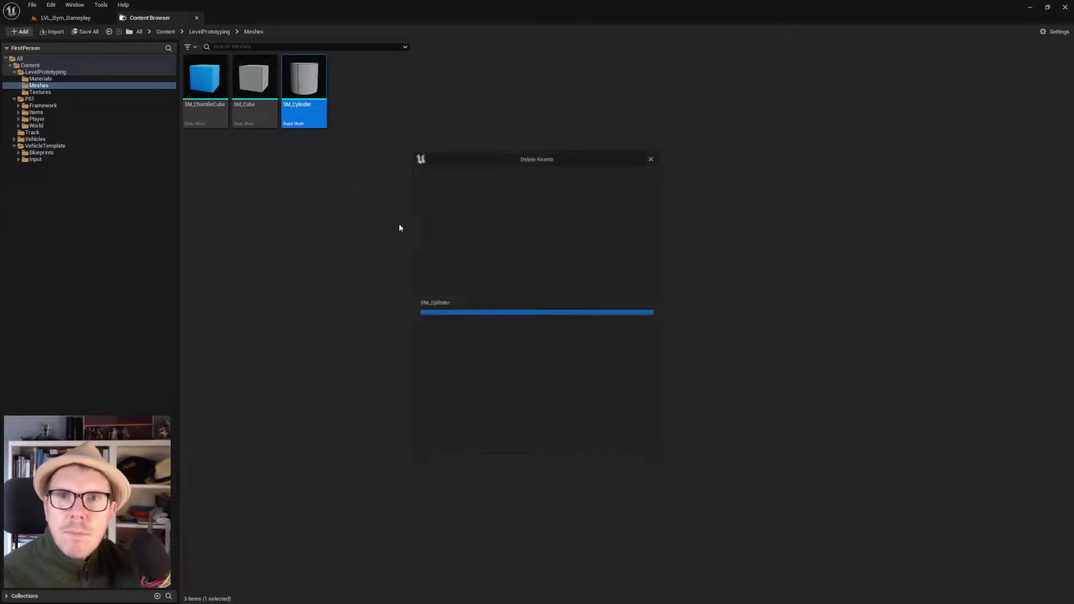
left_click(482, 427)
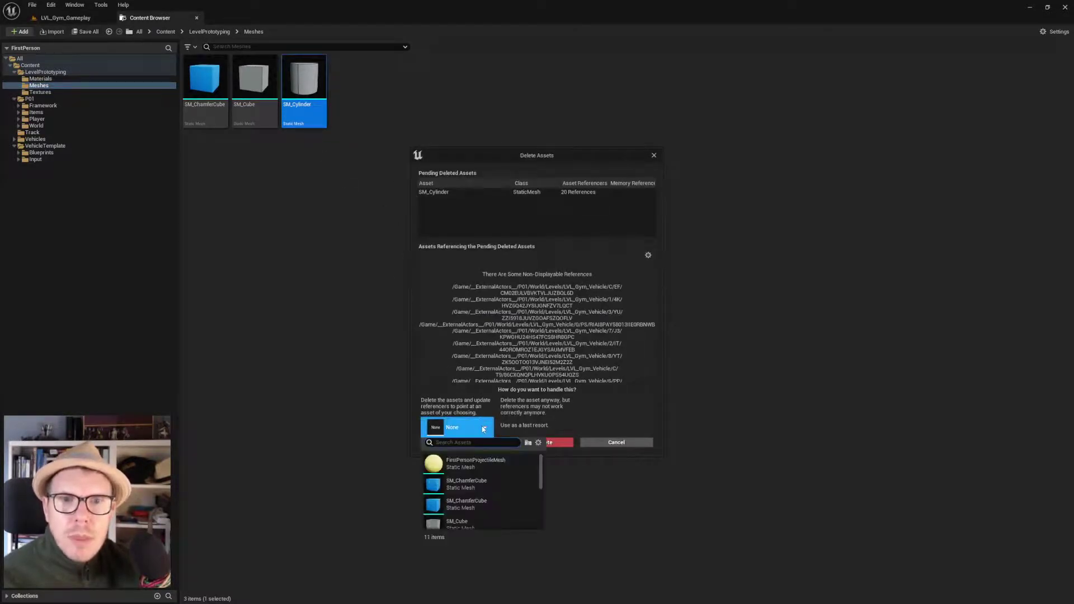
type("cyl")
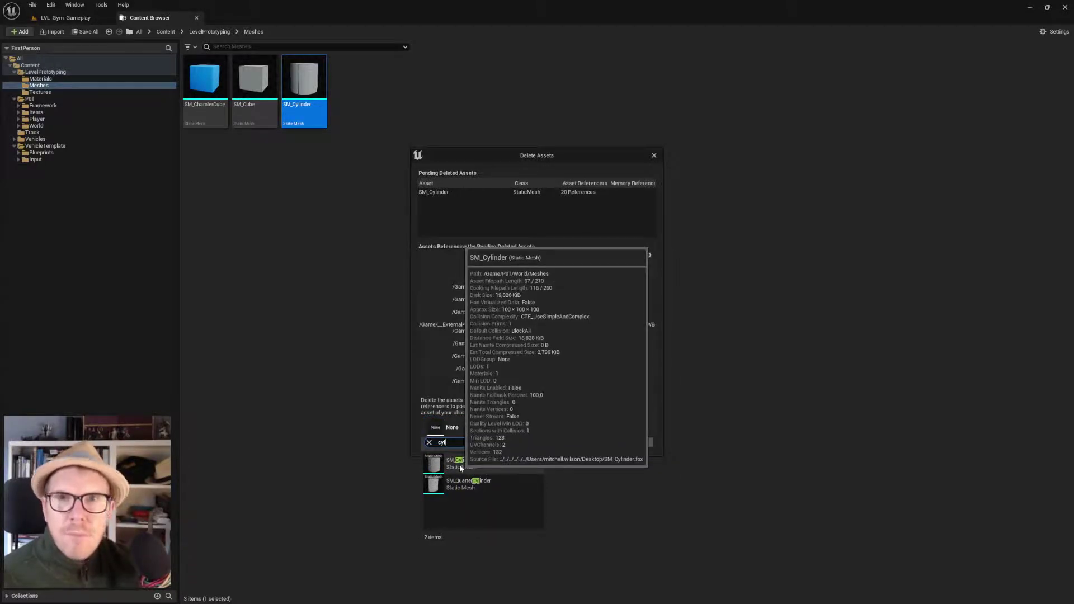
left_click(460, 467)
left_click(463, 443)
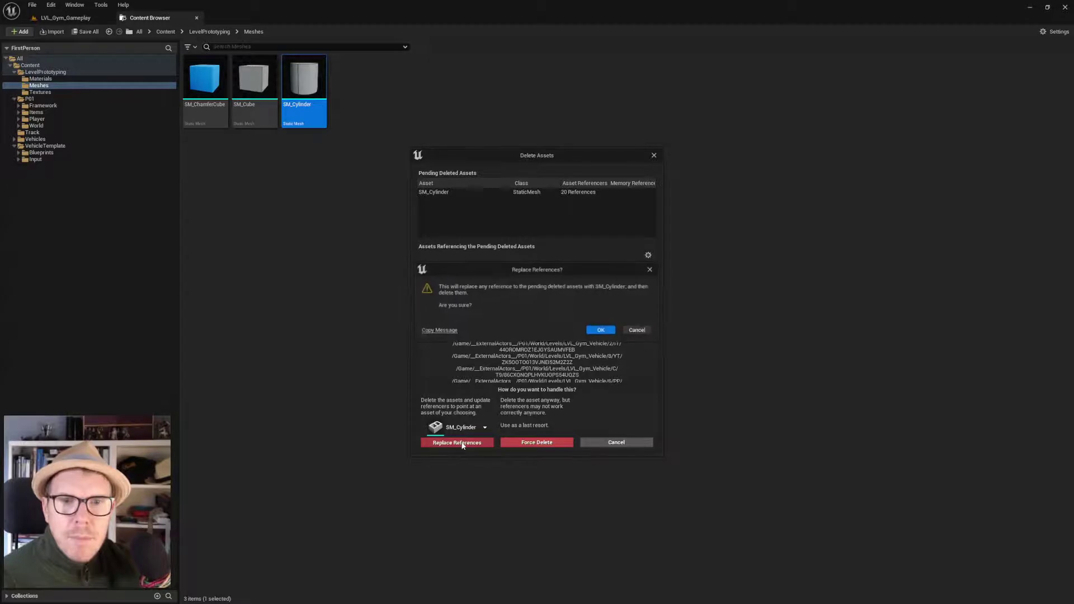
left_click(601, 328)
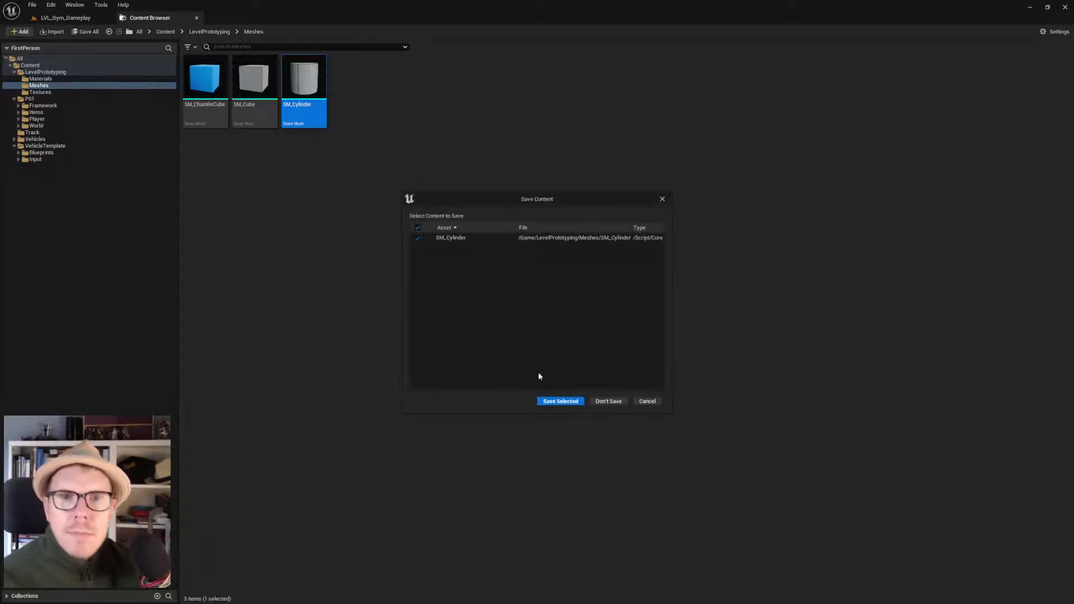
left_click(560, 400)
Delete SM_Cube from LevelPrototyping/Meshes, replacing its references with the SM_Cube in P01/World/Meshes, and save the affected content
left_click(260, 102)
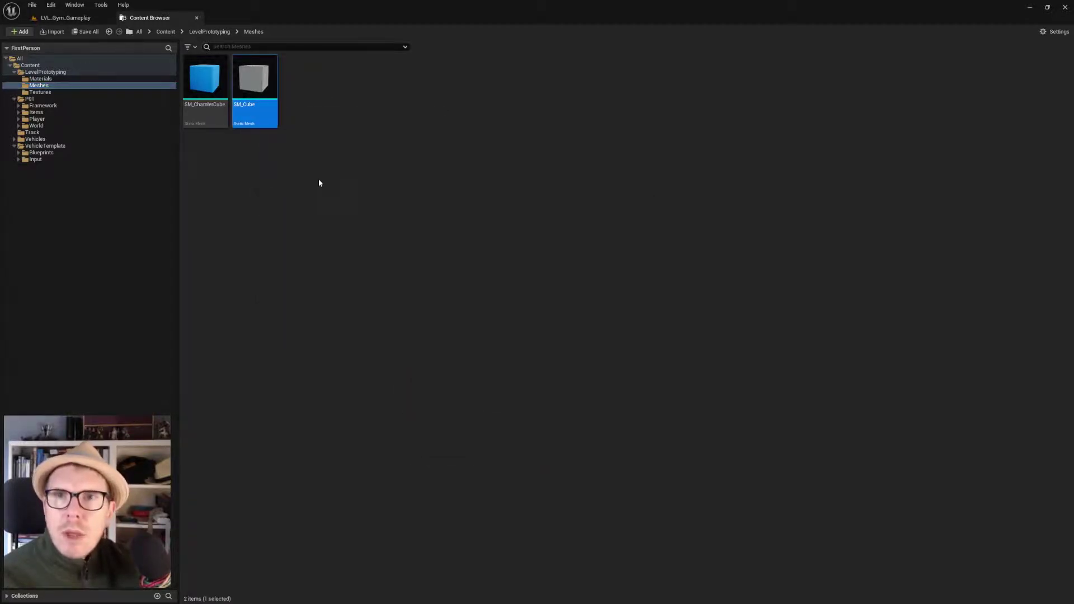
key("Delete")
left_click(477, 429)
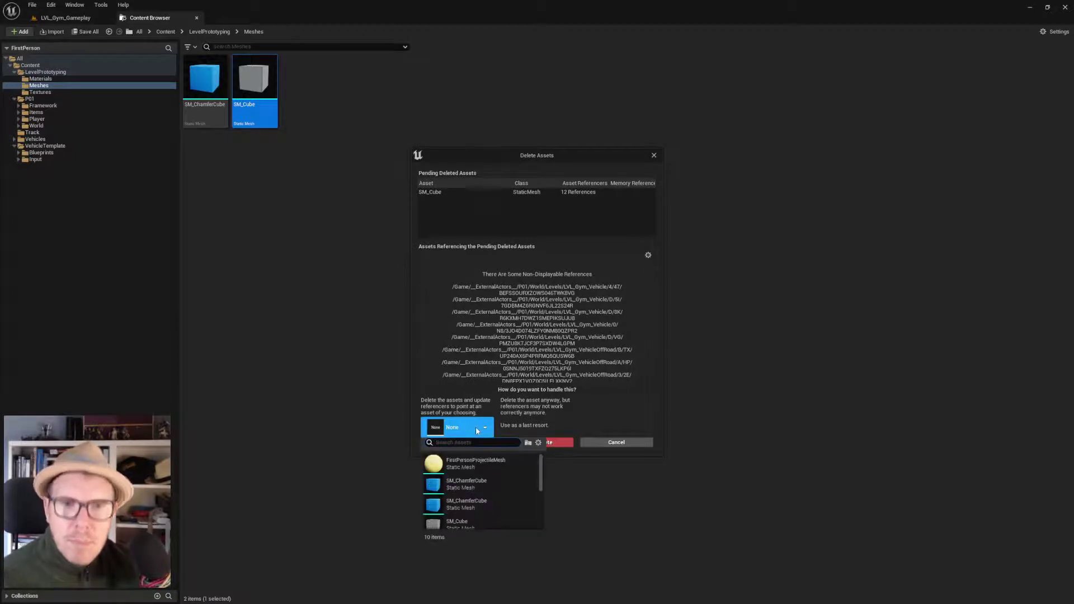
type("cube")
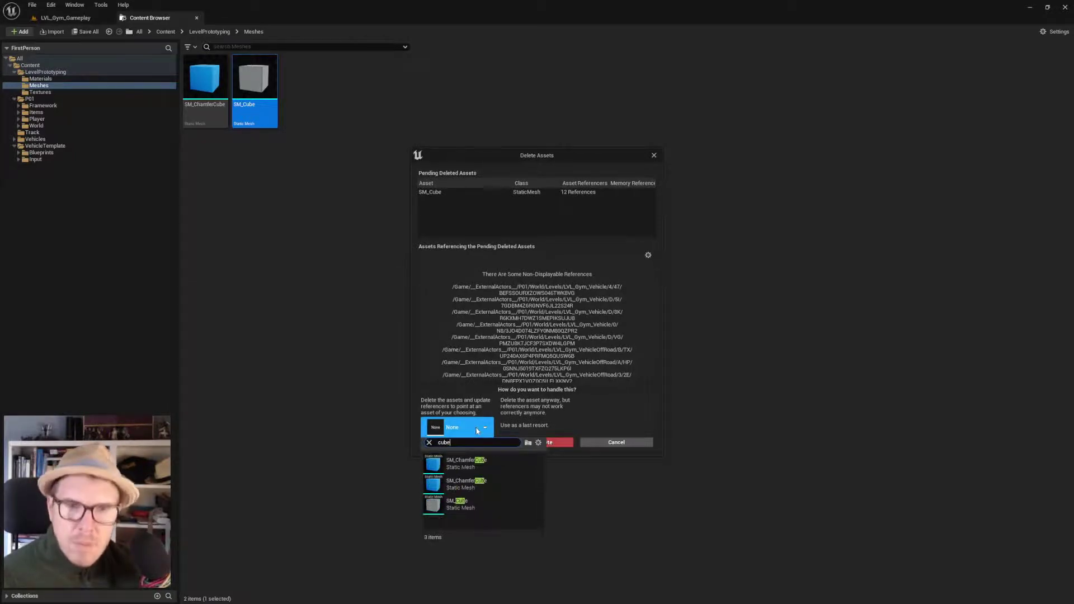
mouse_move(455, 507)
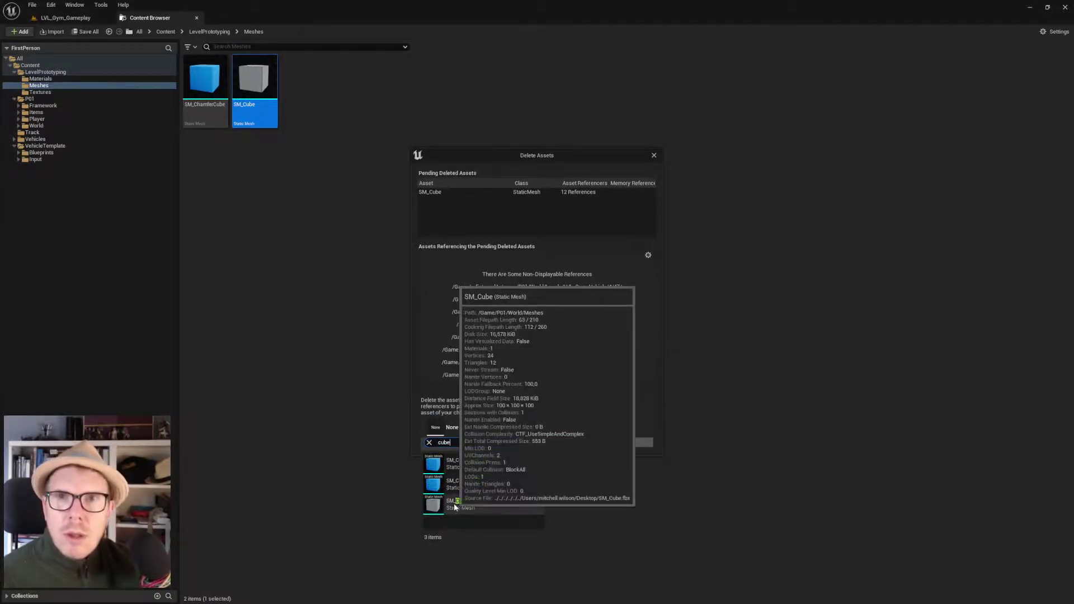
left_click(455, 507)
left_click(450, 443)
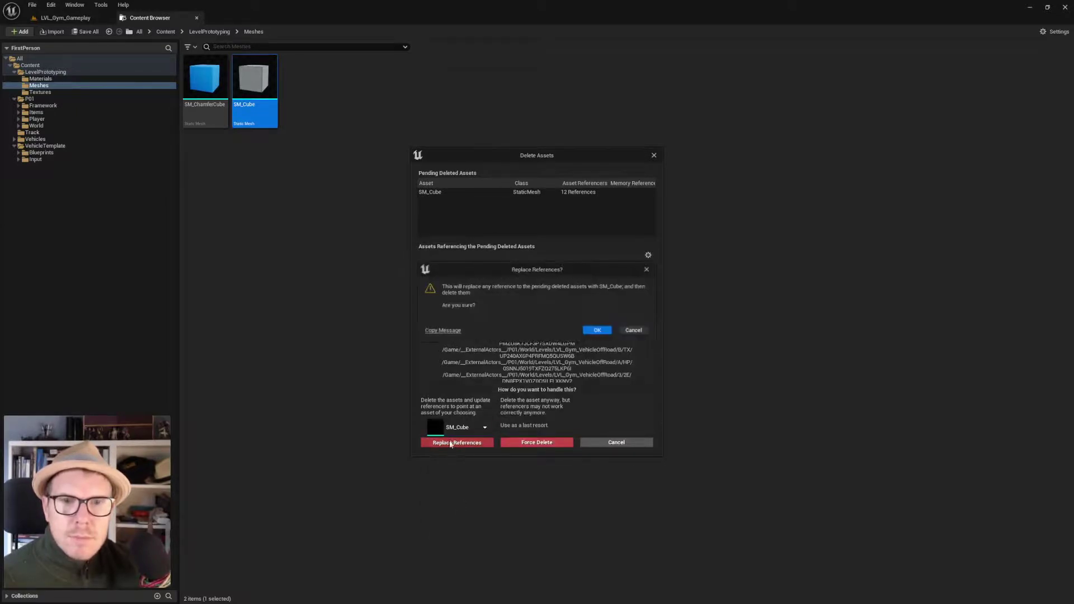
left_click(596, 331)
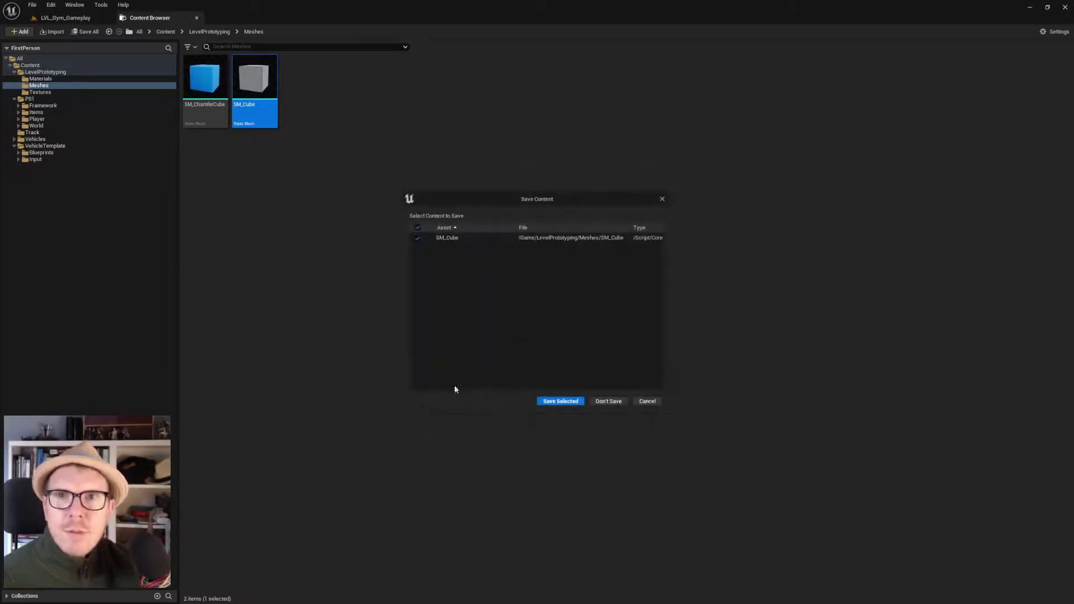
left_click(574, 404)
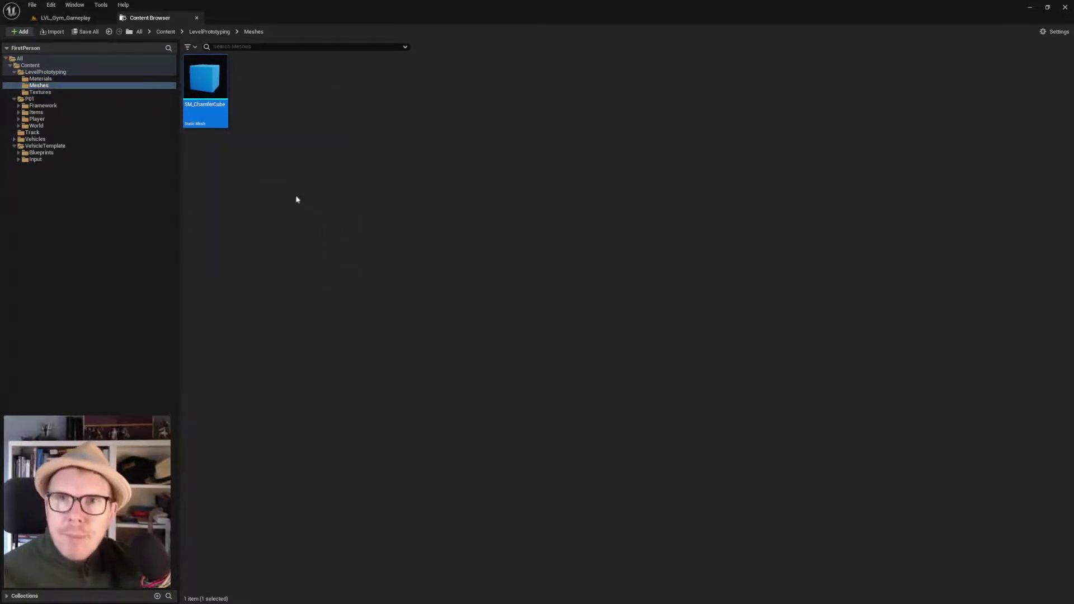
Delete the remaining SM_ChamferCube mesh from LevelPrototyping/Meshes
key("Delete")
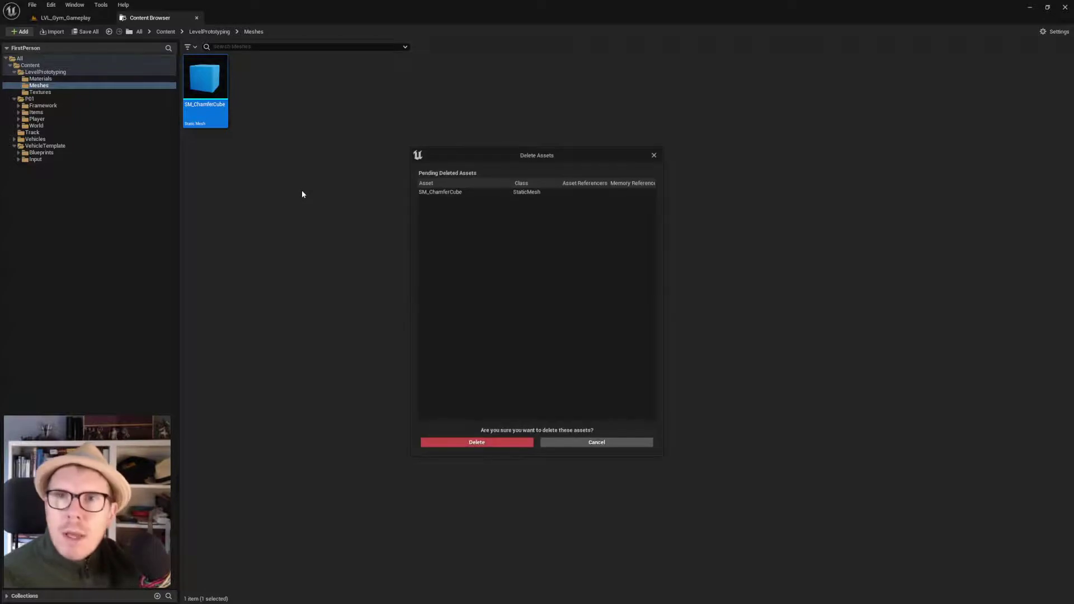
left_click(486, 441)
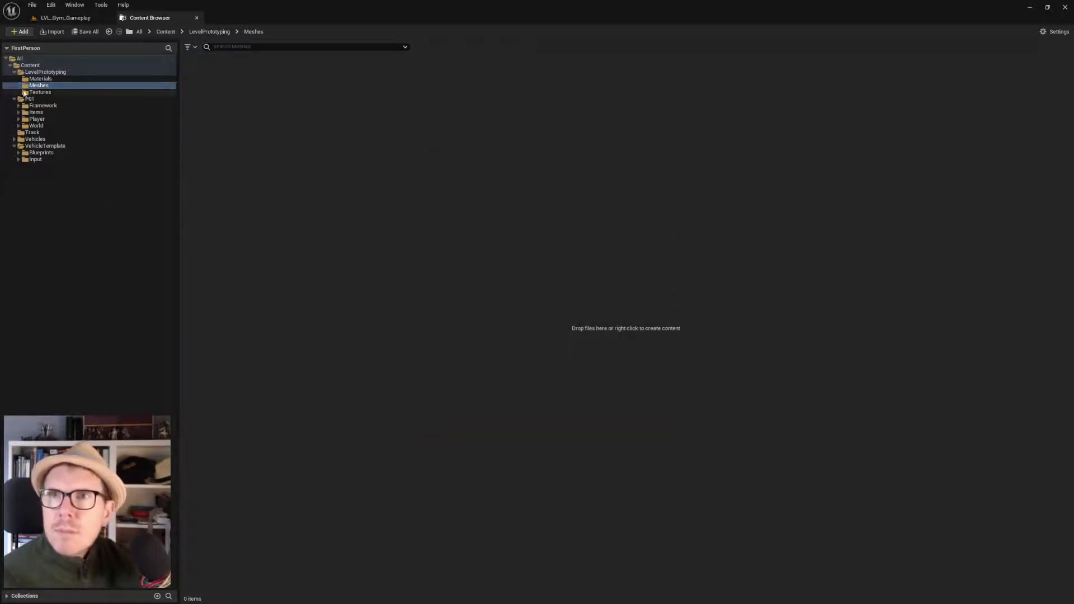
Check the remaining LevelPrototyping textures and materials, and fix up redirectors for the whole Content folder
left_click(25, 93)
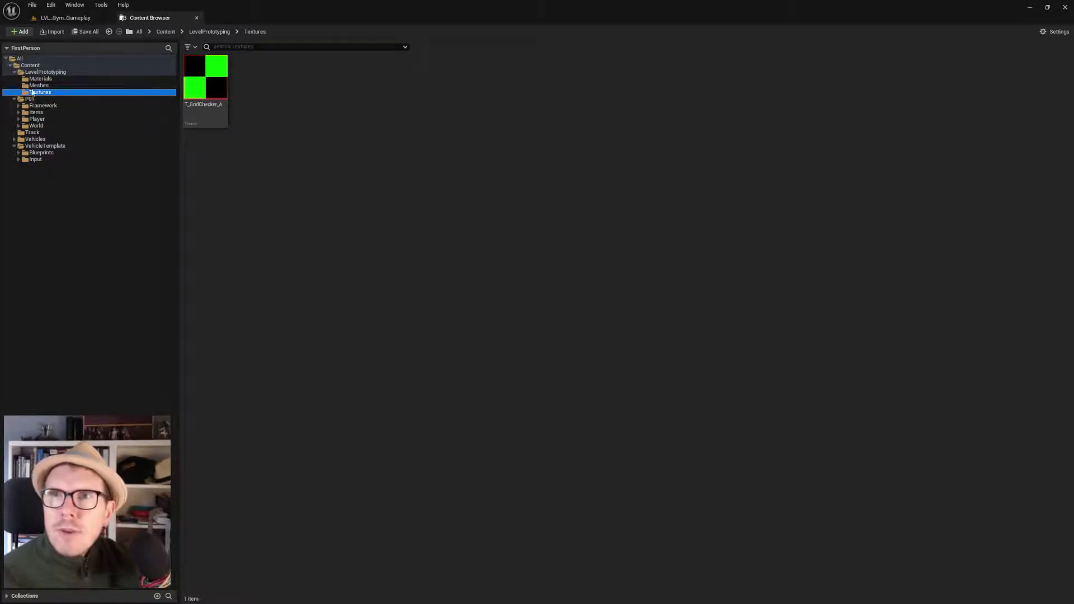
left_click(39, 79)
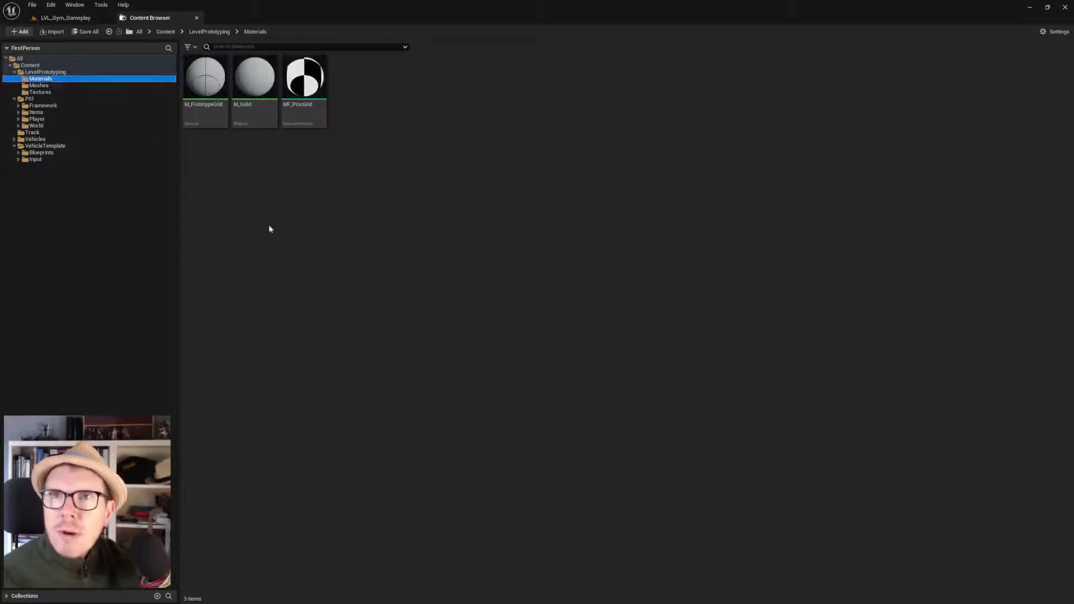
left_click(344, 252)
left_click_drag(42, 79, 31, 66)
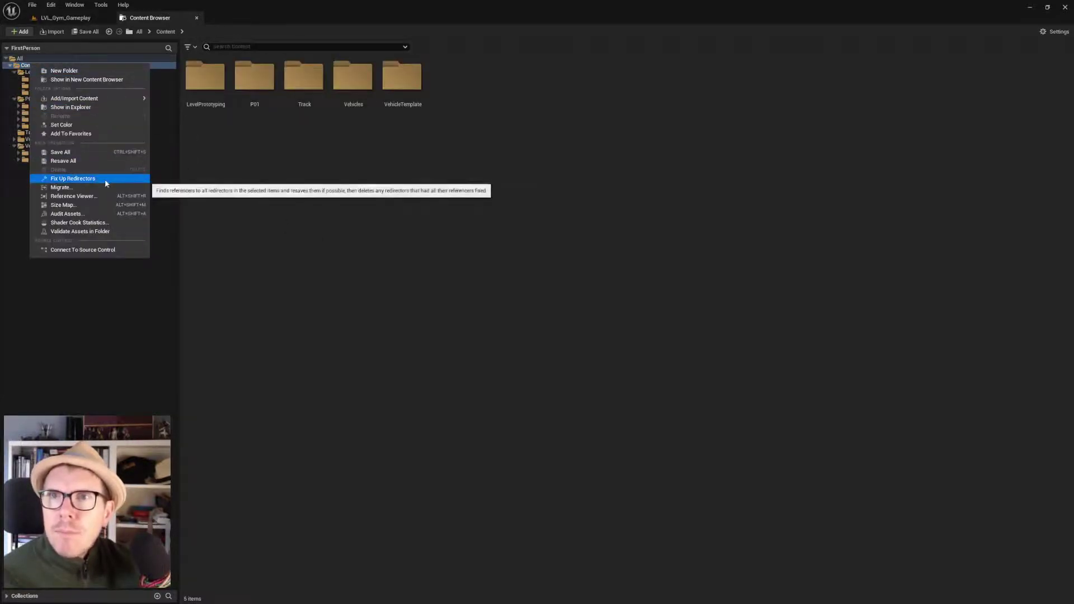
key("Escape")
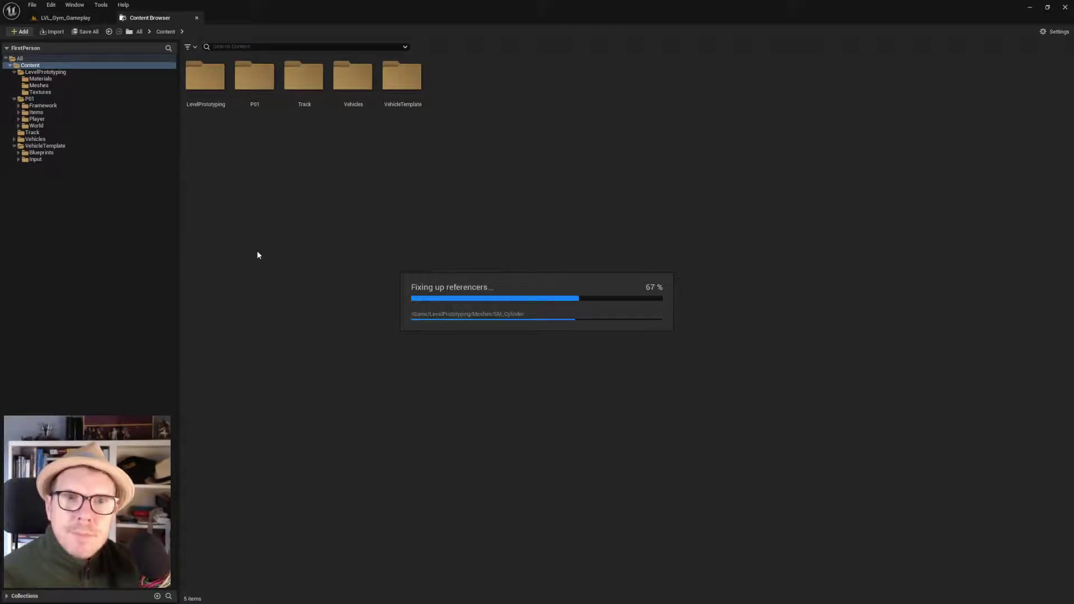
Try to delete the whole LevelPrototyping folder with its Materials, Meshes and Textures subfolders
left_click(41, 87)
left_click(39, 91)
left_click(39, 78)
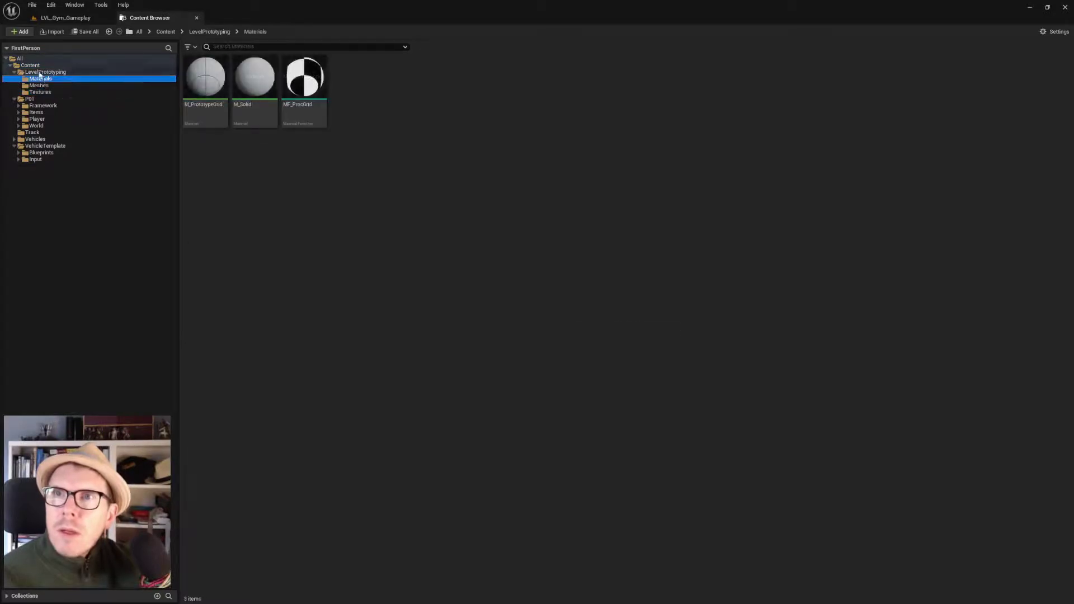
left_click(41, 72)
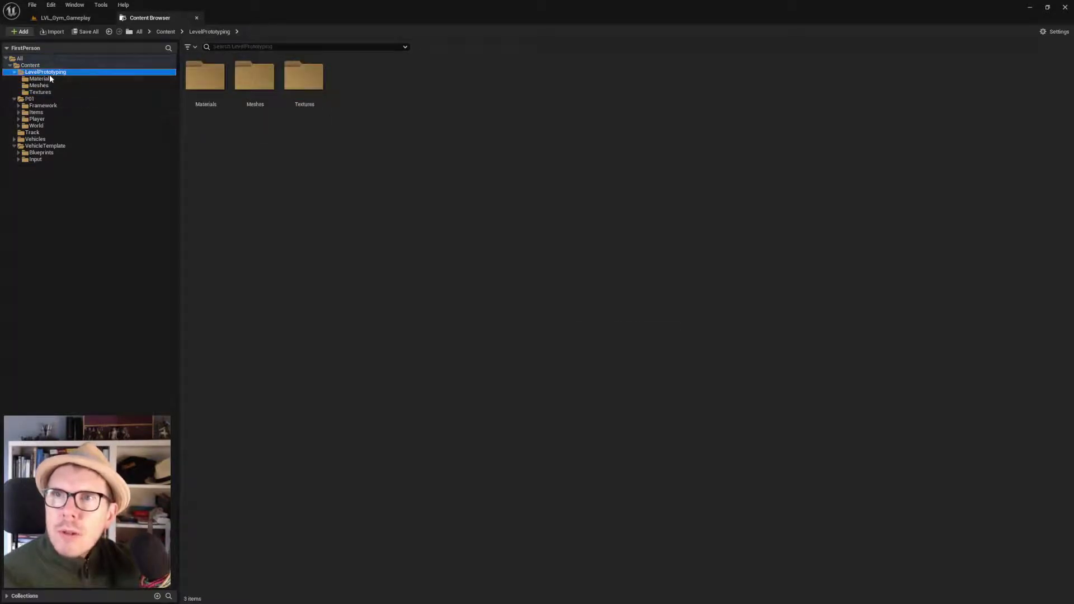
key("Delete")
left_click(108, 162)
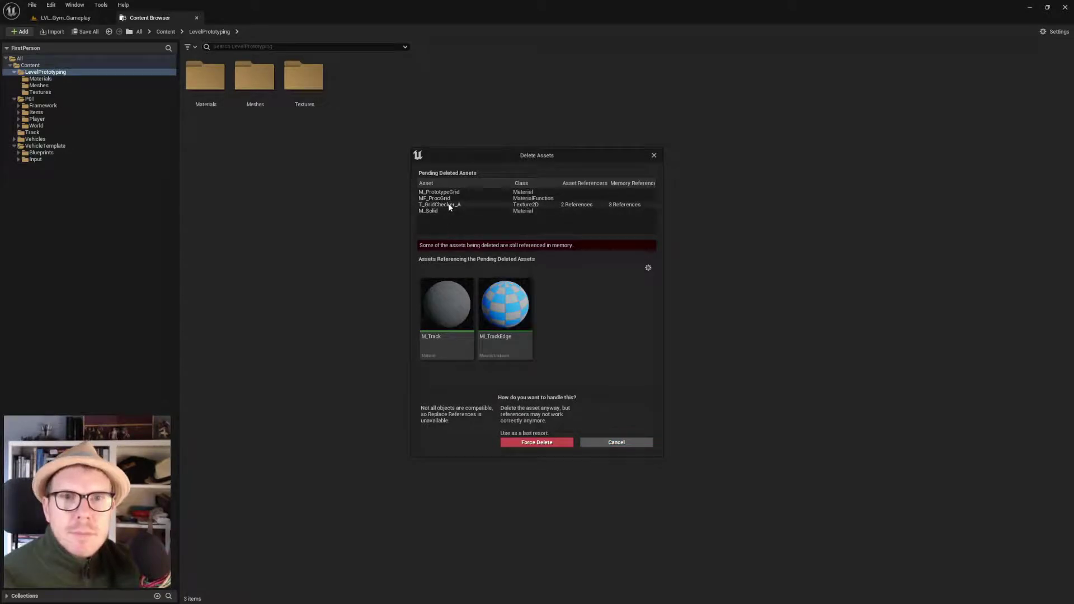
left_click(654, 156)
Delete MF_ProcGrid from LevelPrototyping/Materials, replacing its references with the MF_ProcGrid in P01/World/Materials, and save the affected content
left_click(40, 79)
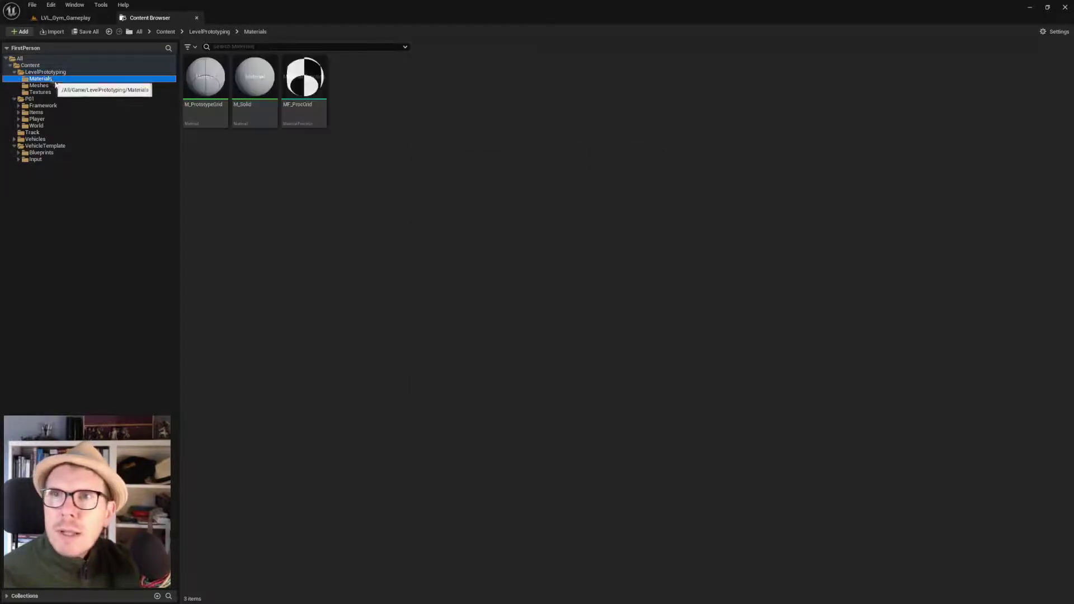
left_click(313, 112)
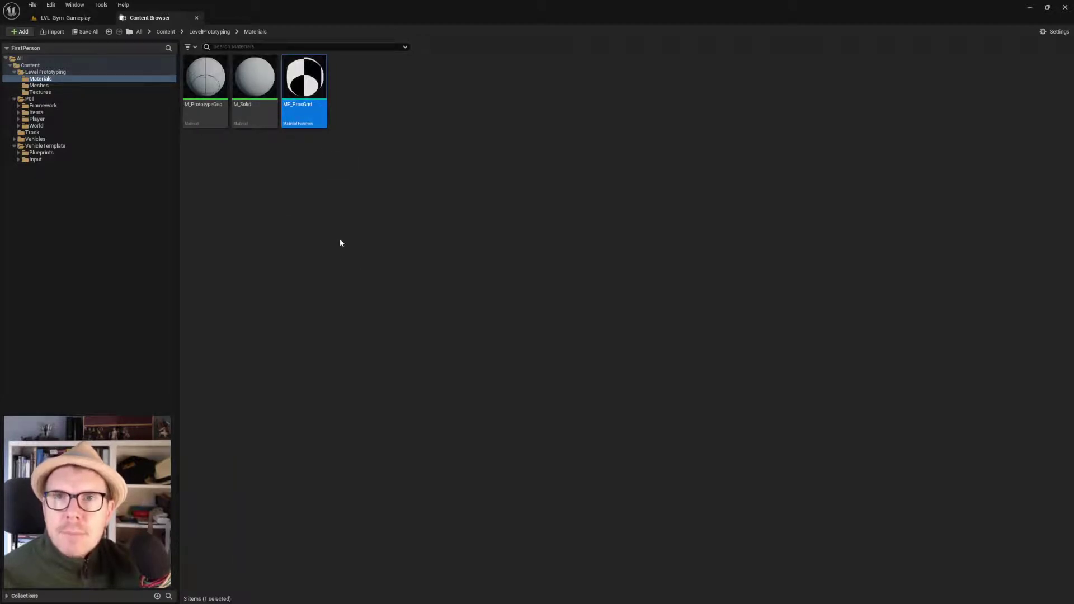
key("Delete")
left_click(468, 428)
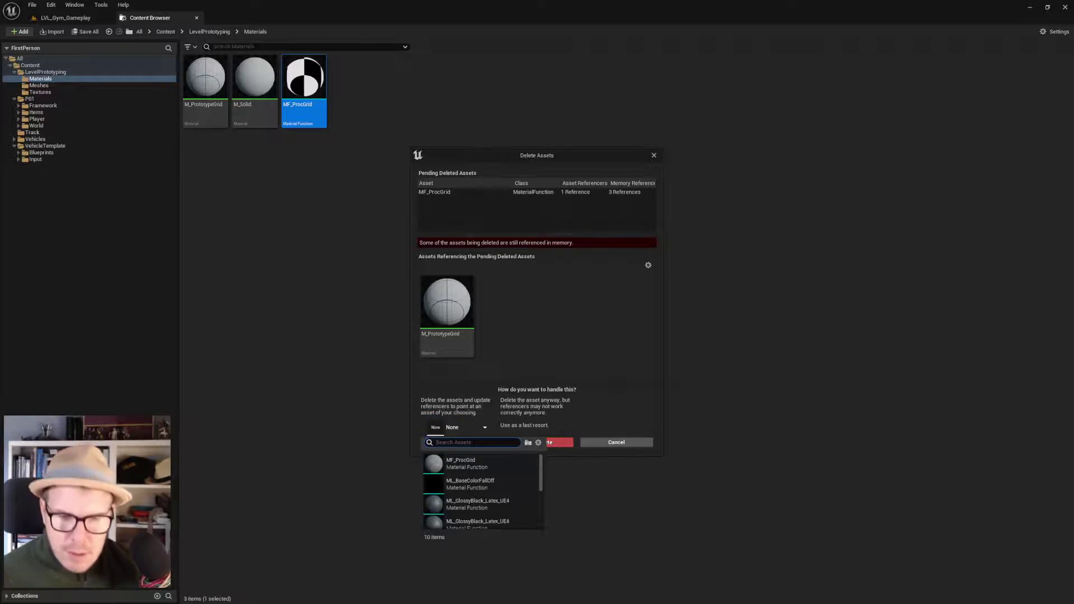
type("mf")
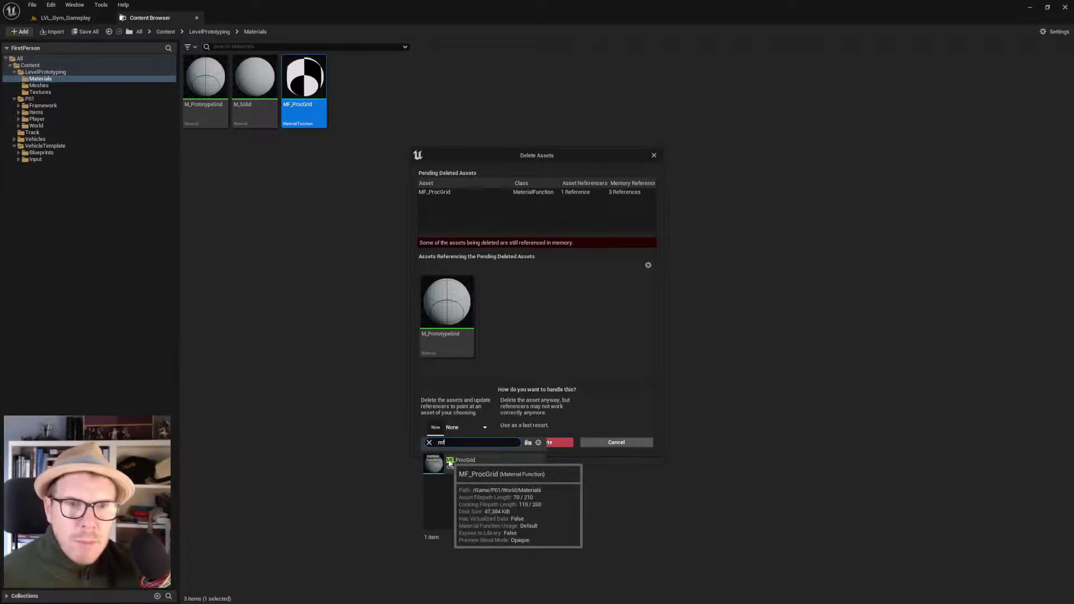
left_click(458, 460)
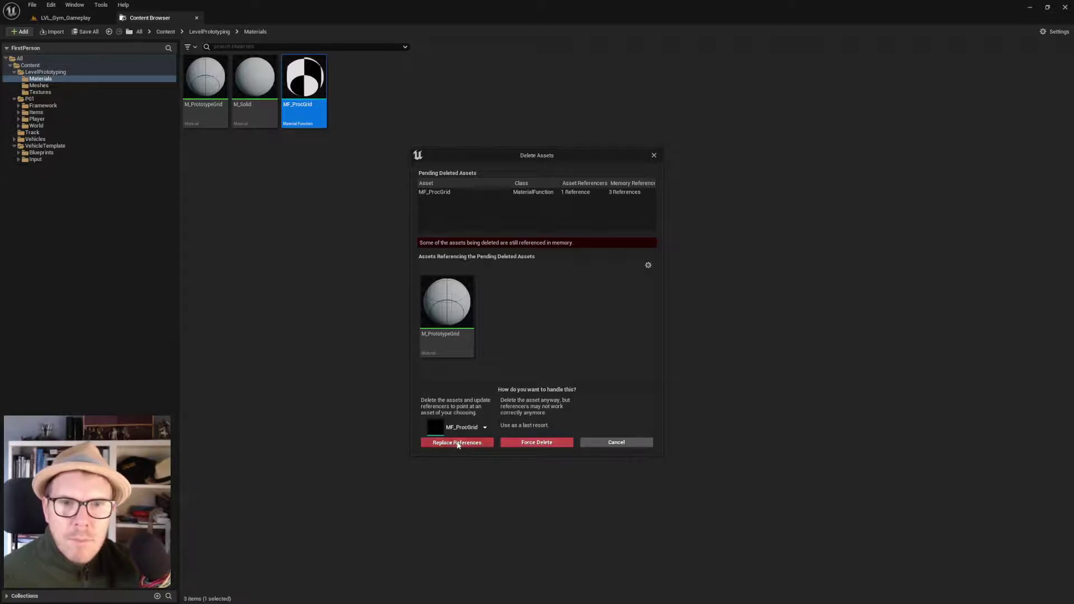
left_click(456, 443)
left_click(609, 332)
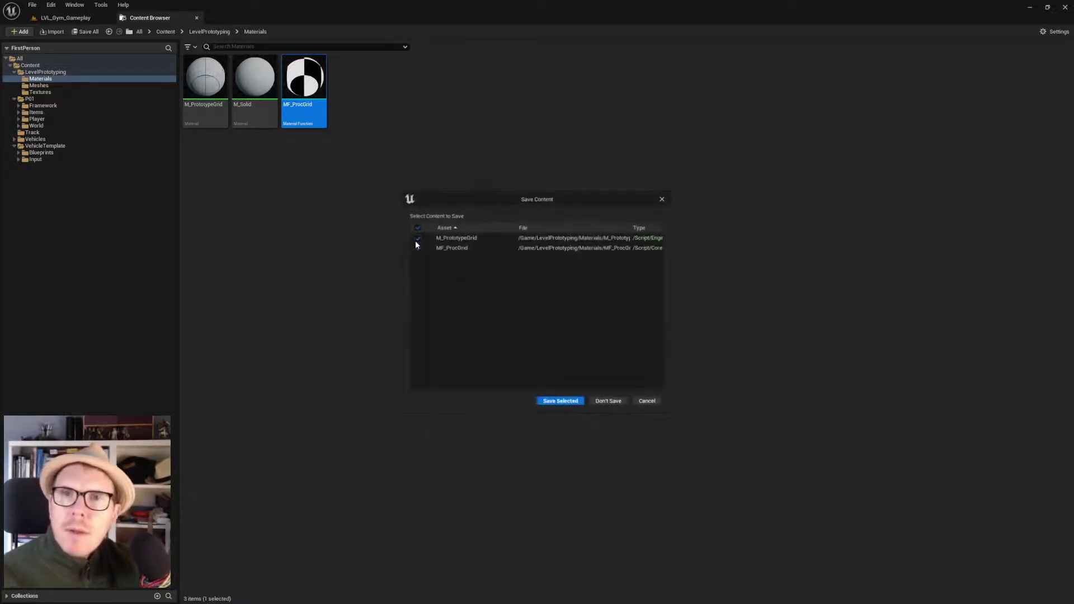
left_click(560, 401)
Delete the M_Solid and M_PrototypeGrid materials from LevelPrototyping/Materials
left_click(255, 93)
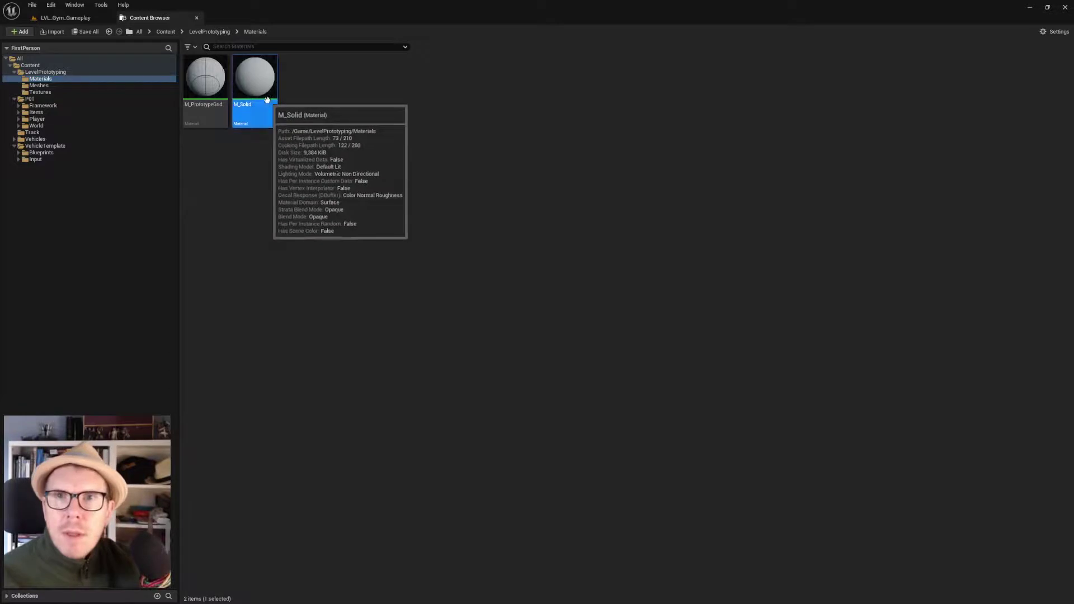
key("Delete")
left_click(480, 442)
left_click(219, 111)
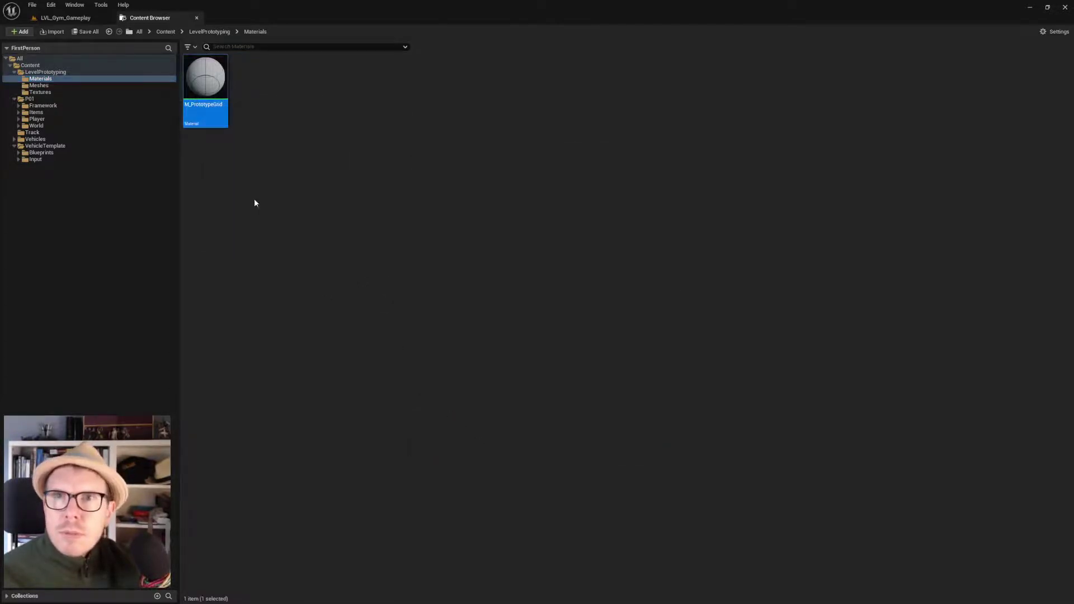
key("Delete")
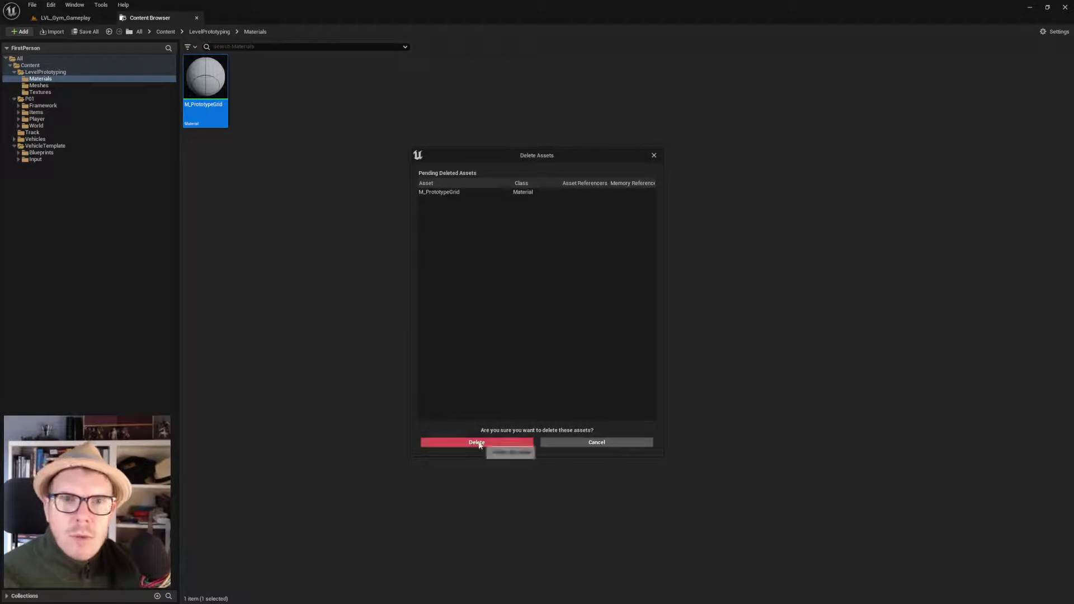
left_click(504, 443)
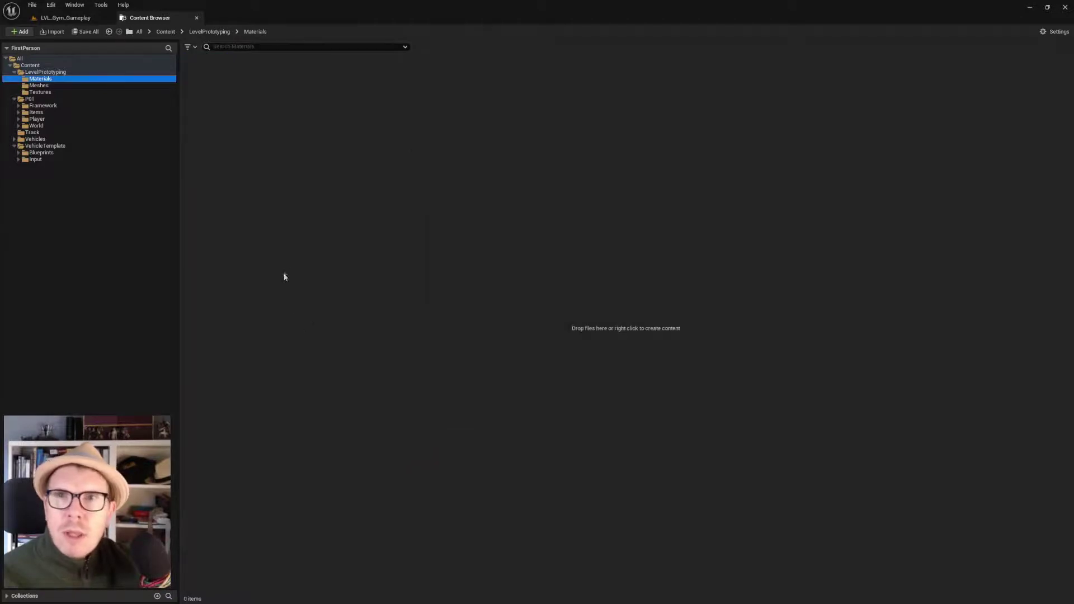
Fix up redirectors for the whole Content folder
left_click(51, 72)
left_click(35, 66)
right_click(37, 66)
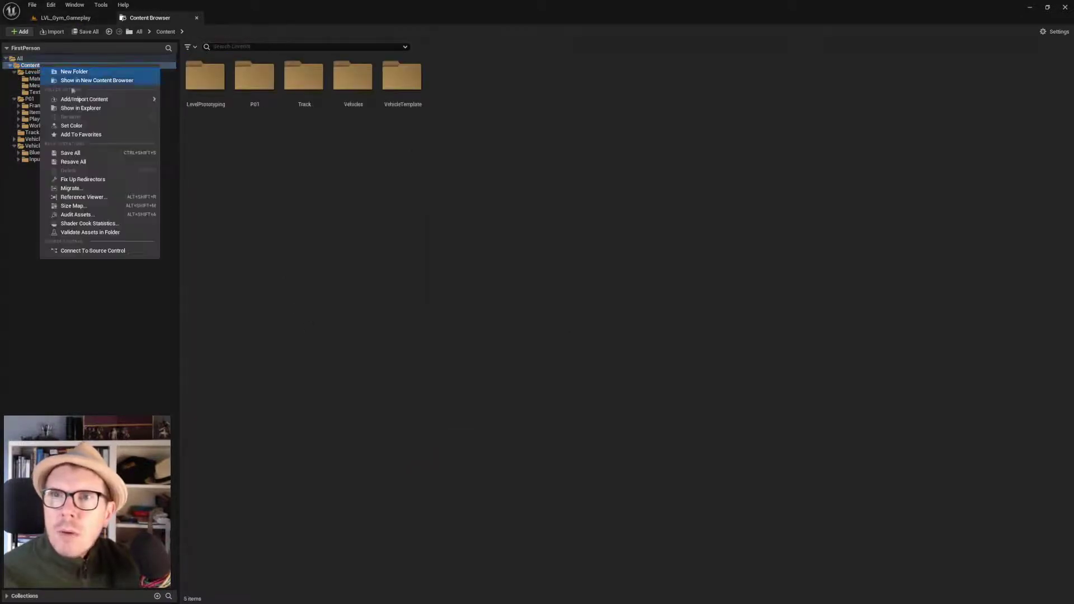
left_click(86, 179)
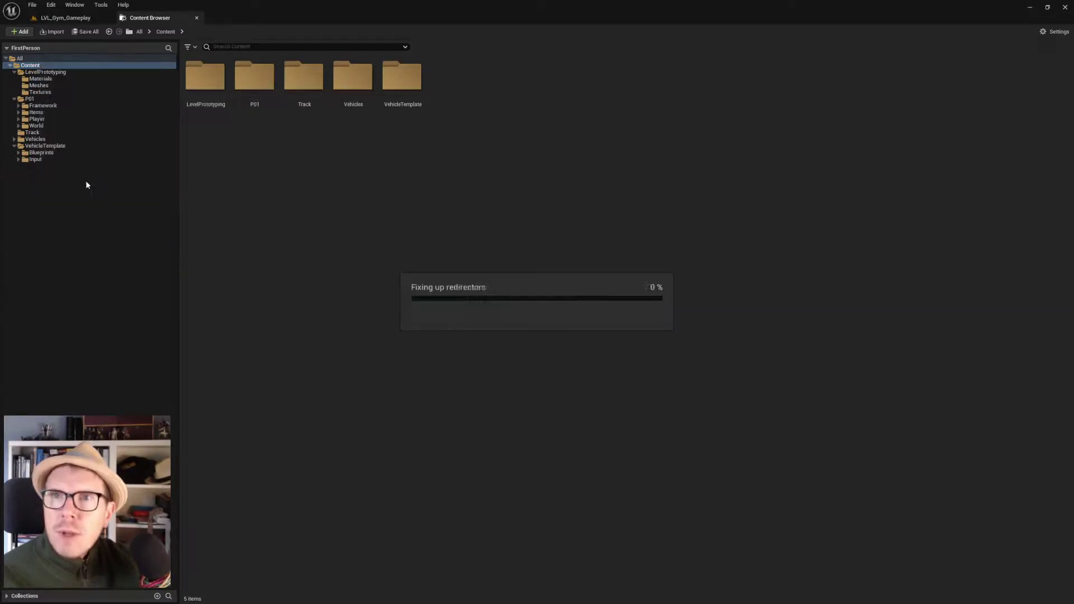
Try to delete the LevelPrototyping folder
left_click(50, 72)
key("Delete")
left_click(187, 223)
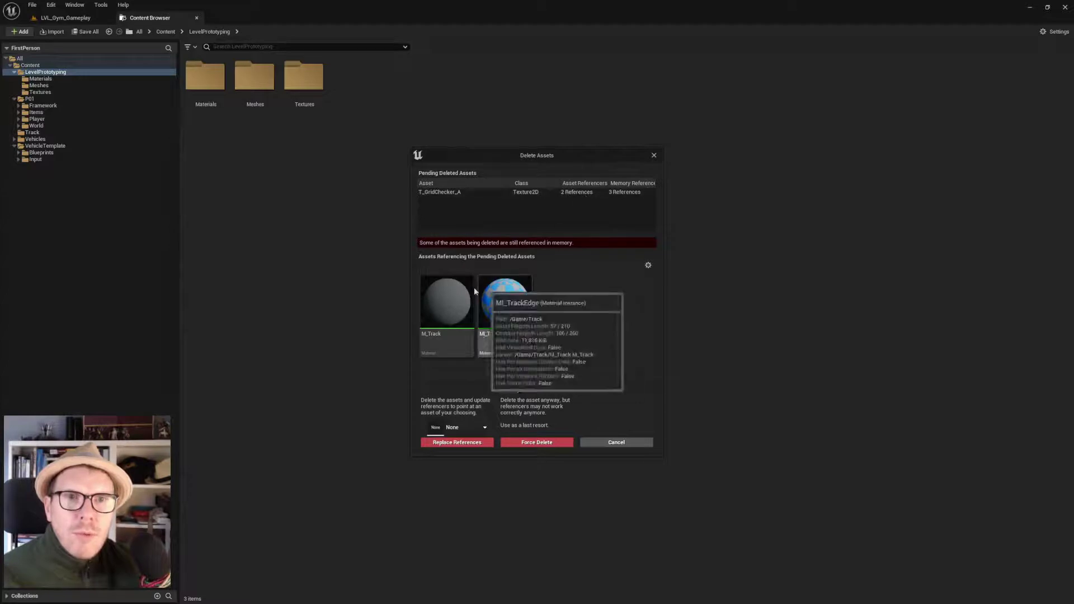
left_click(654, 156)
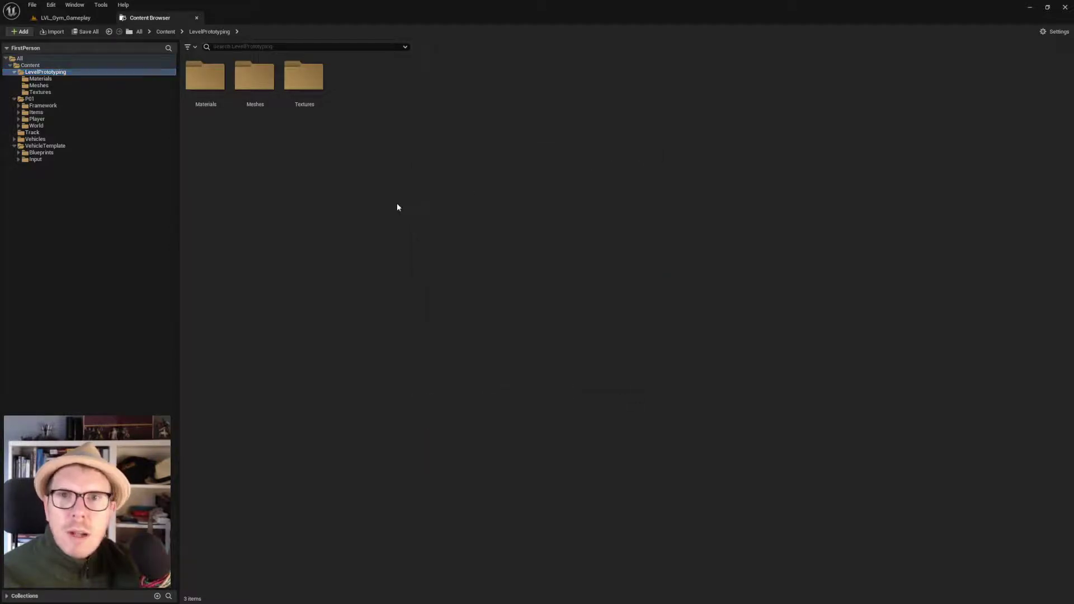
Delete T_GridChecker_A from LevelPrototyping/Textures, replacing its references with the other T_GridChecker_A texture, and save M_Track and the affected texture
left_click(52, 92)
left_click(208, 84)
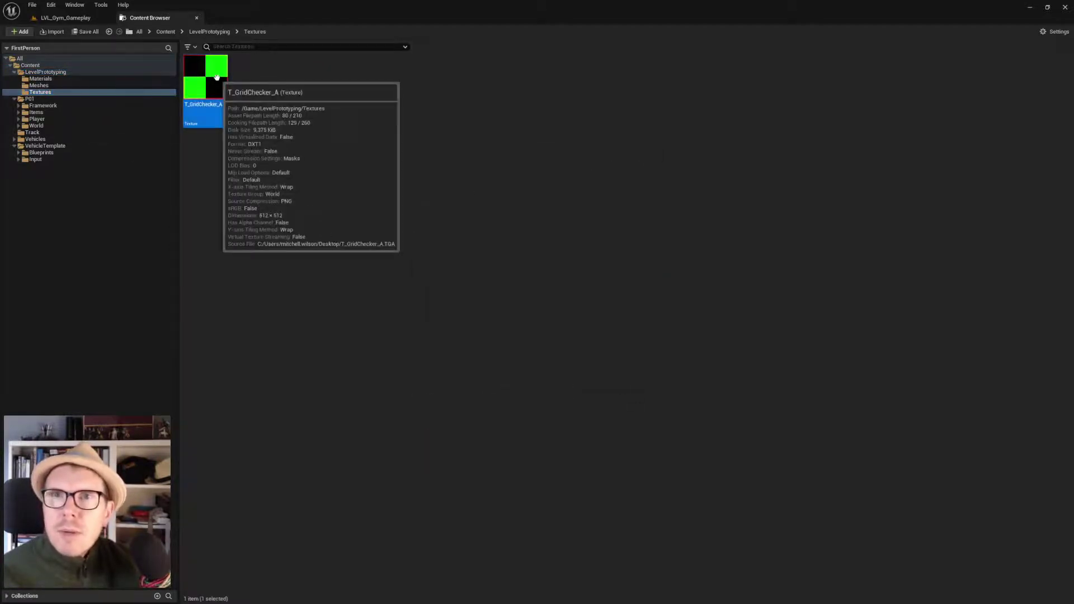
key("Delete")
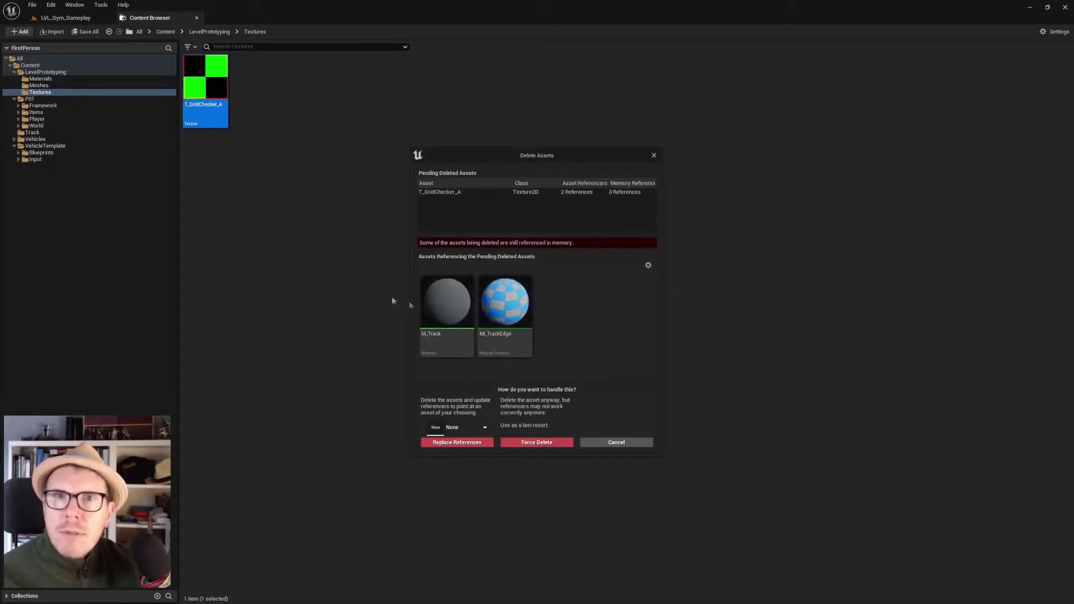
left_click(470, 427)
type("grid")
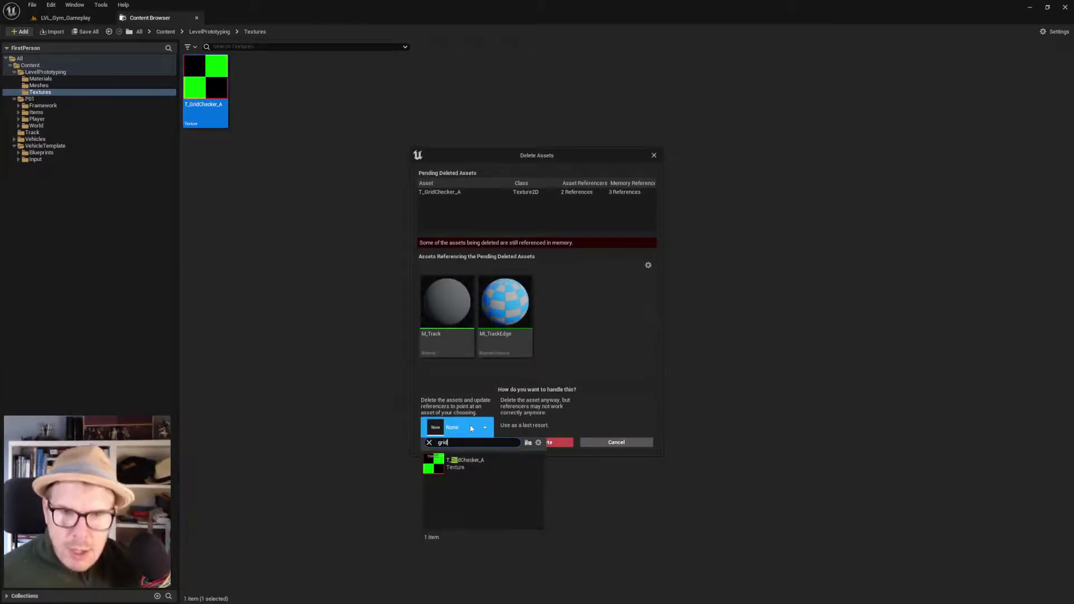
left_click(462, 463)
left_click(443, 443)
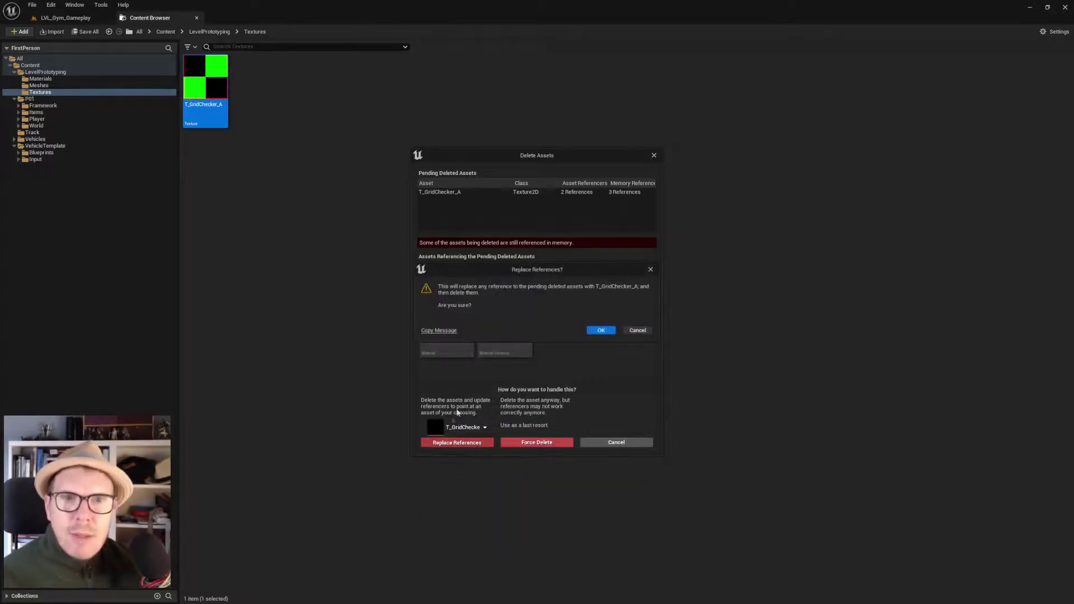
left_click(601, 331)
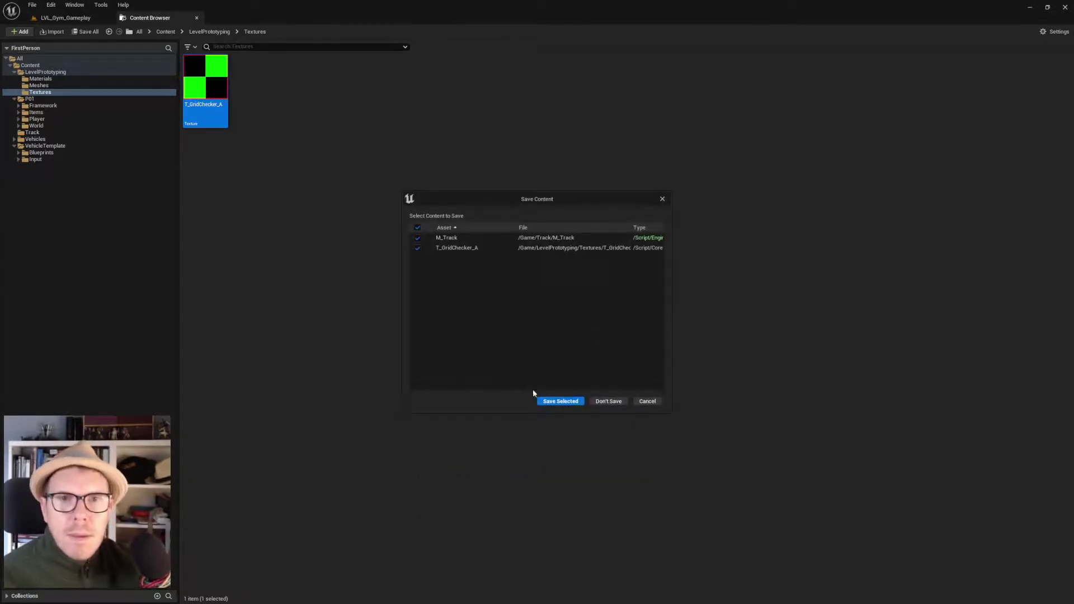
left_click(560, 401)
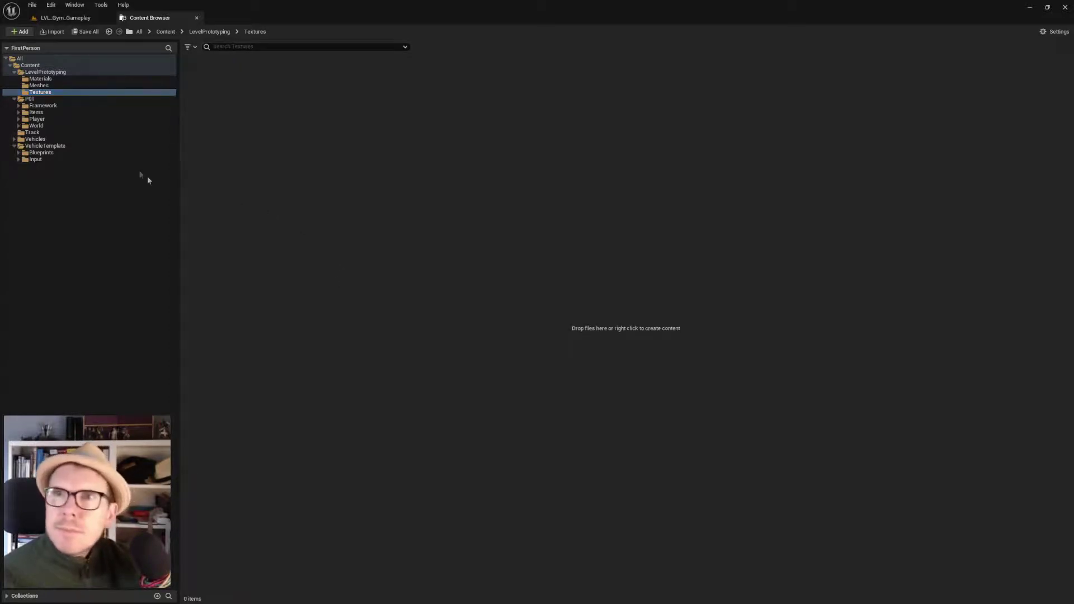
Fix up redirectors in the LevelPrototyping folder and delete the folder with all its subfolders
left_click(33, 73)
right_click(33, 73)
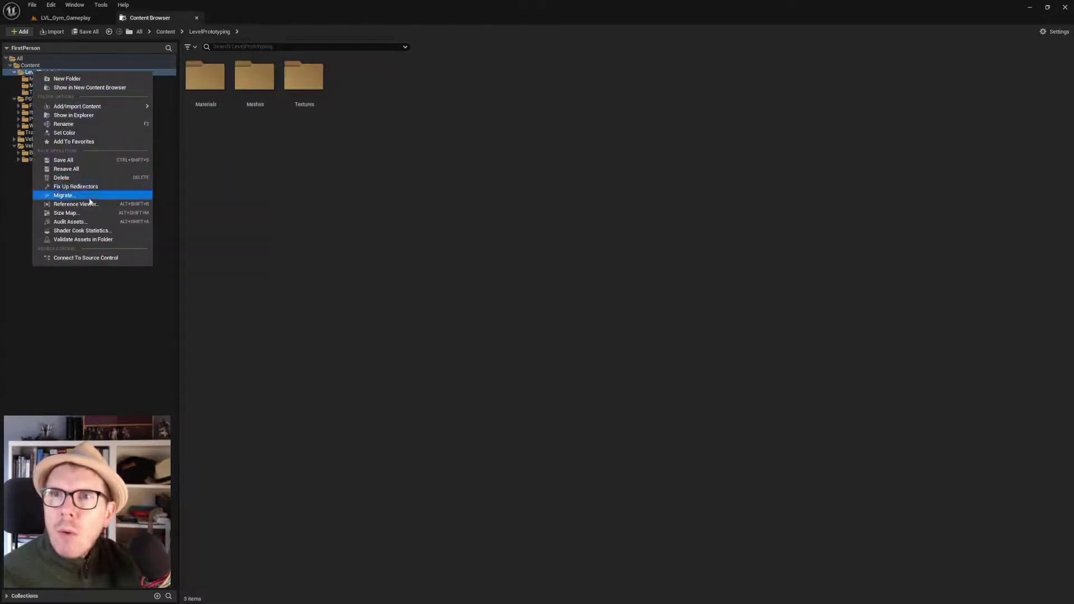
left_click(76, 186)
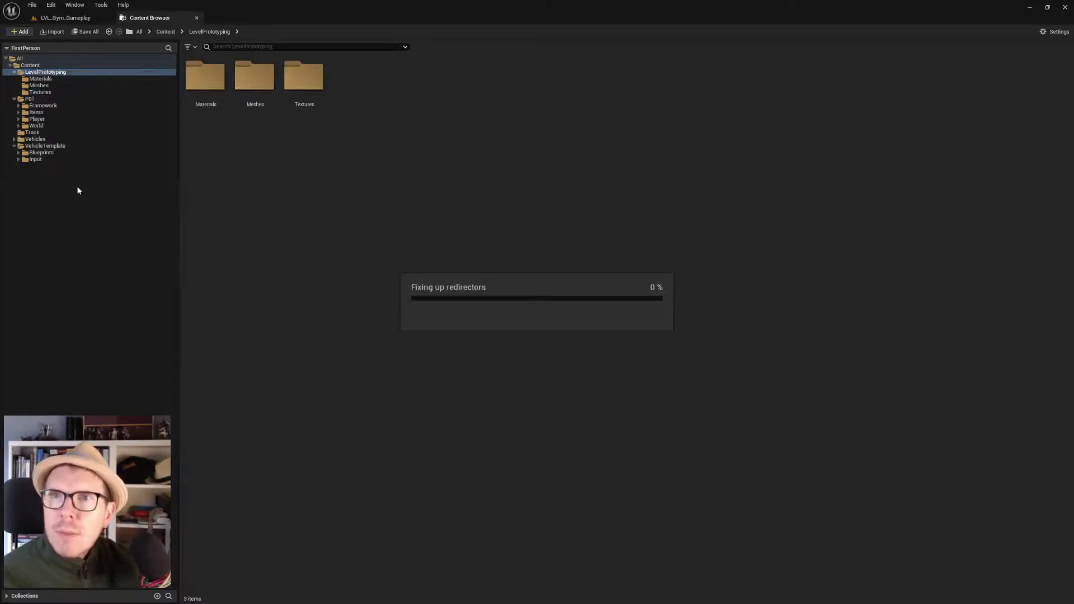
key("Delete")
left_click(66, 92)
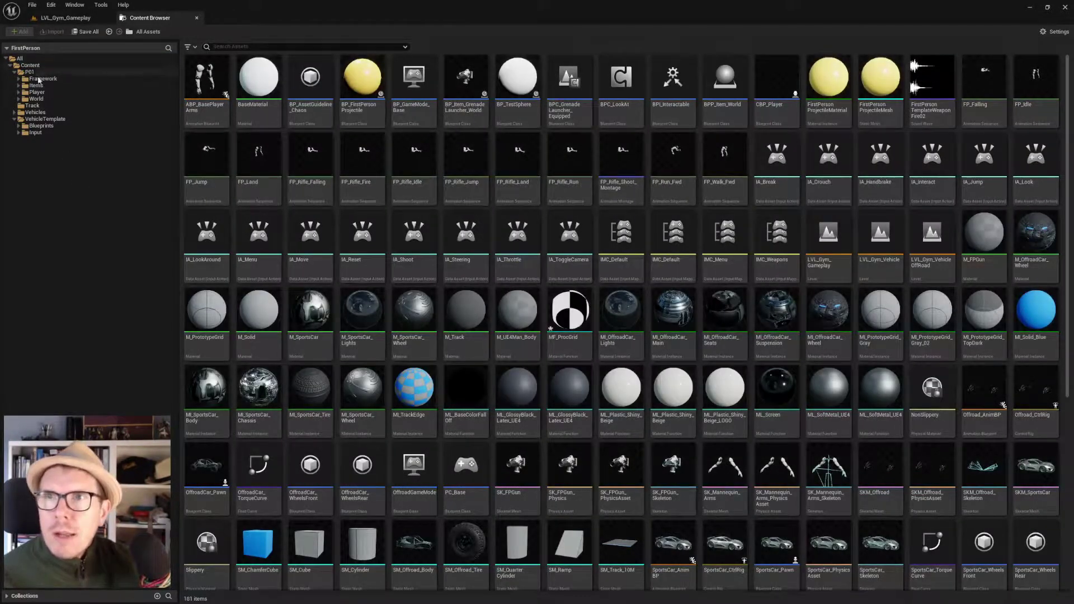
Move the SM_Track_10M mesh from the Track folder to P01/World/Meshes
left_click(33, 106)
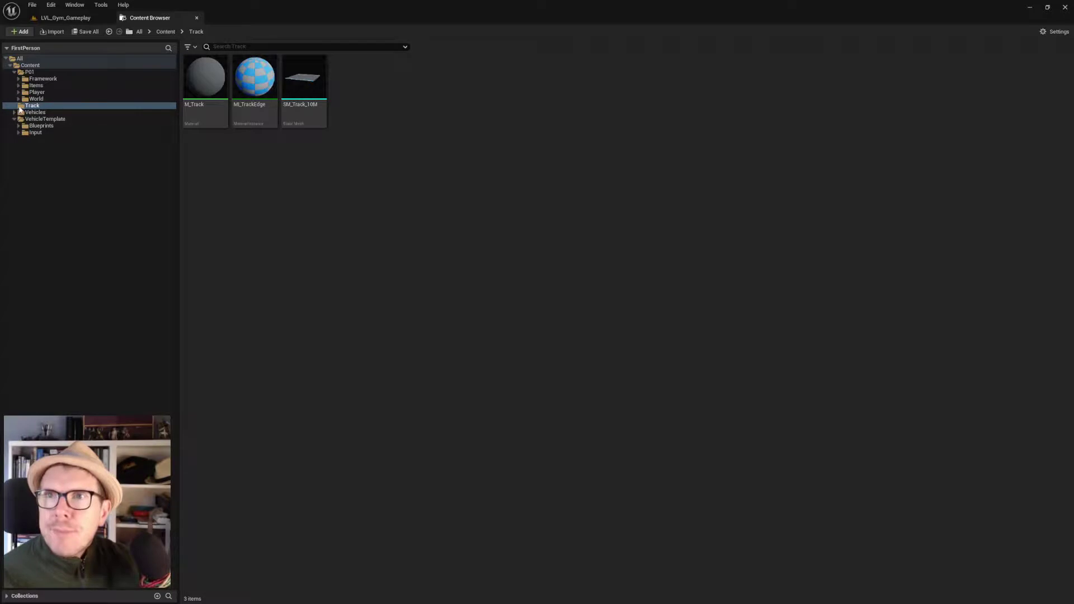
left_click(27, 72)
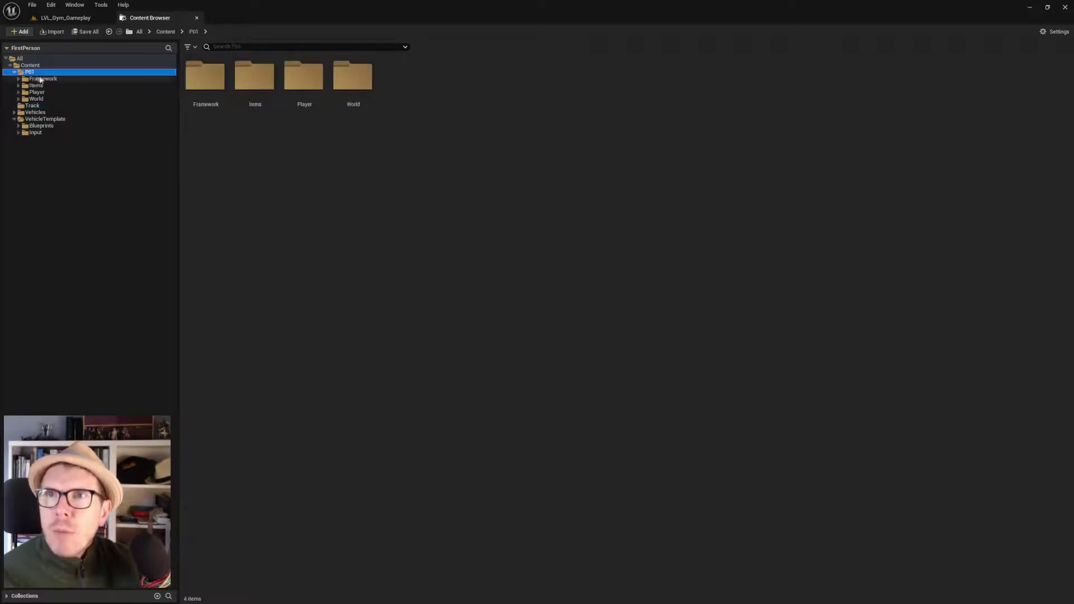
left_click(24, 99)
left_click(20, 99)
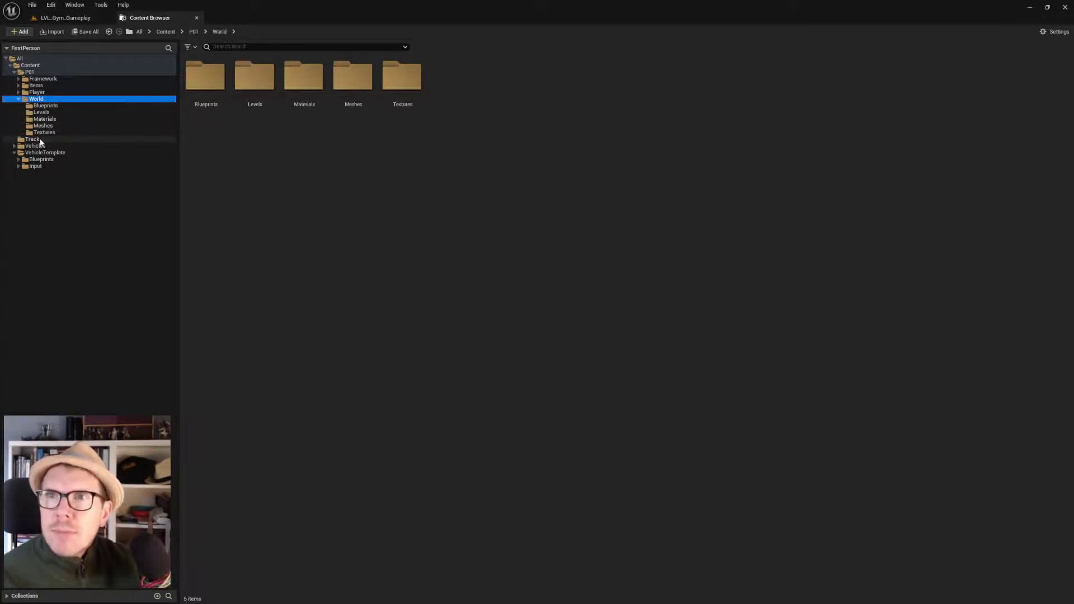
left_click(33, 138)
left_click(305, 91)
left_click_drag(305, 89, 60, 132)
left_click(73, 145)
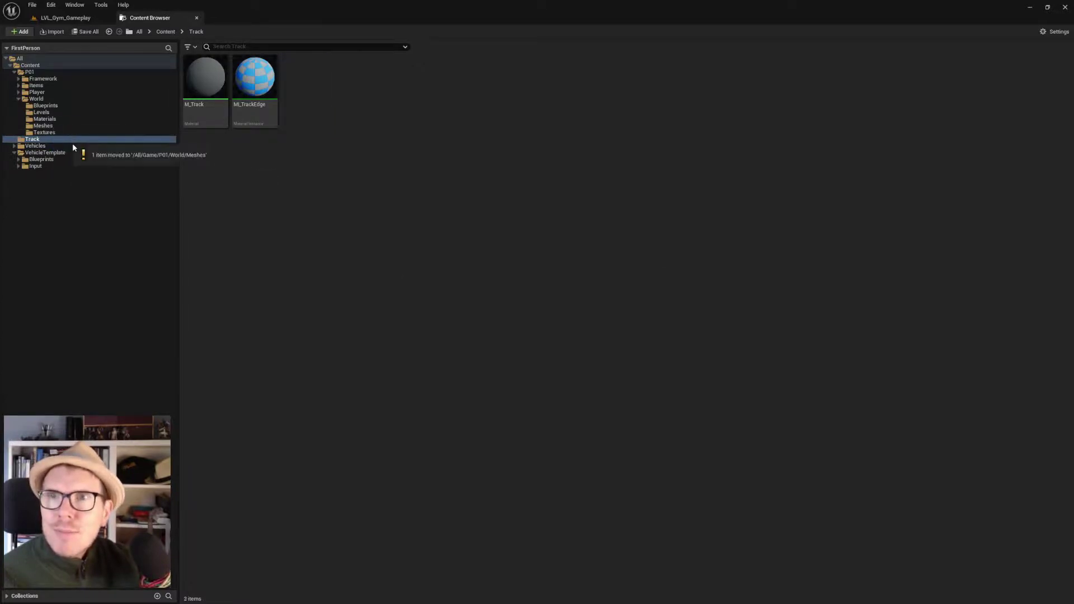
Move M_Track and MI_TrackEdge from the Track folder to P01/World/Materials
left_click(206, 78)
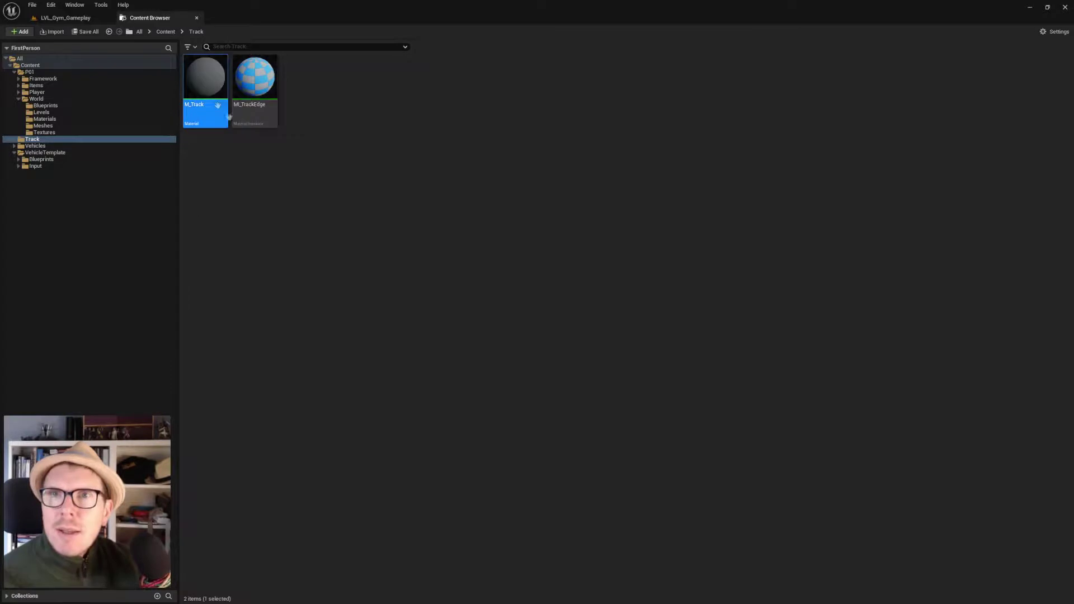
left_click(254, 77, "ctrl")
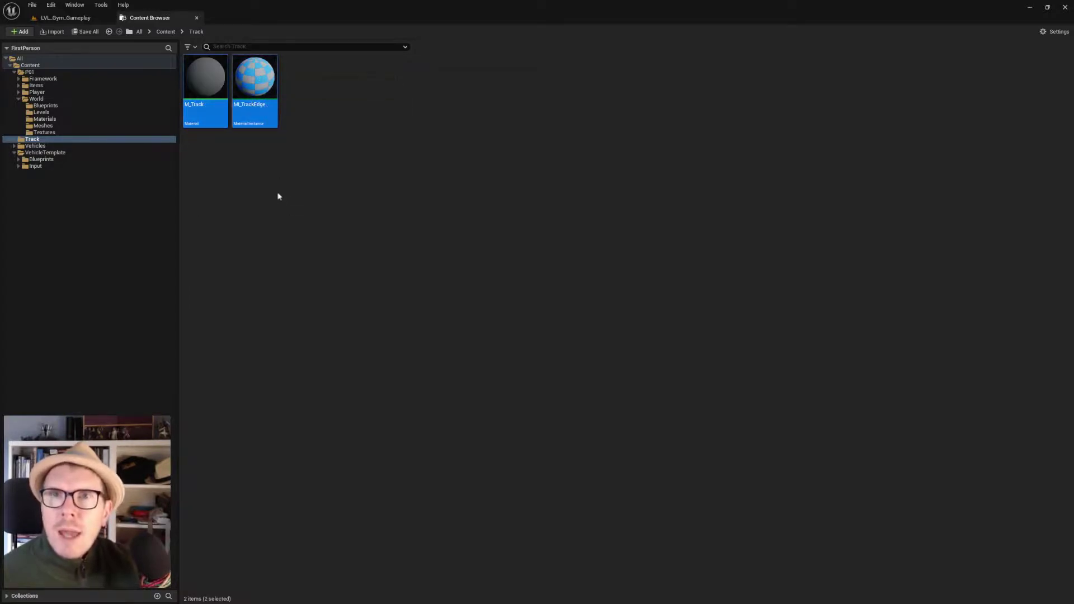
left_click_drag(208, 83, 63, 120)
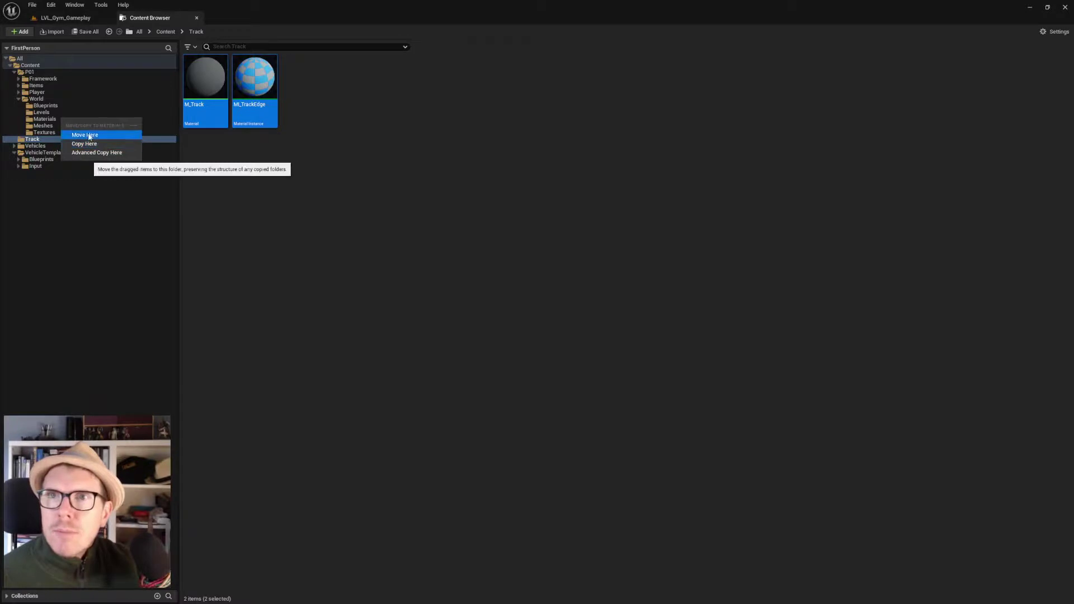
left_click(89, 136)
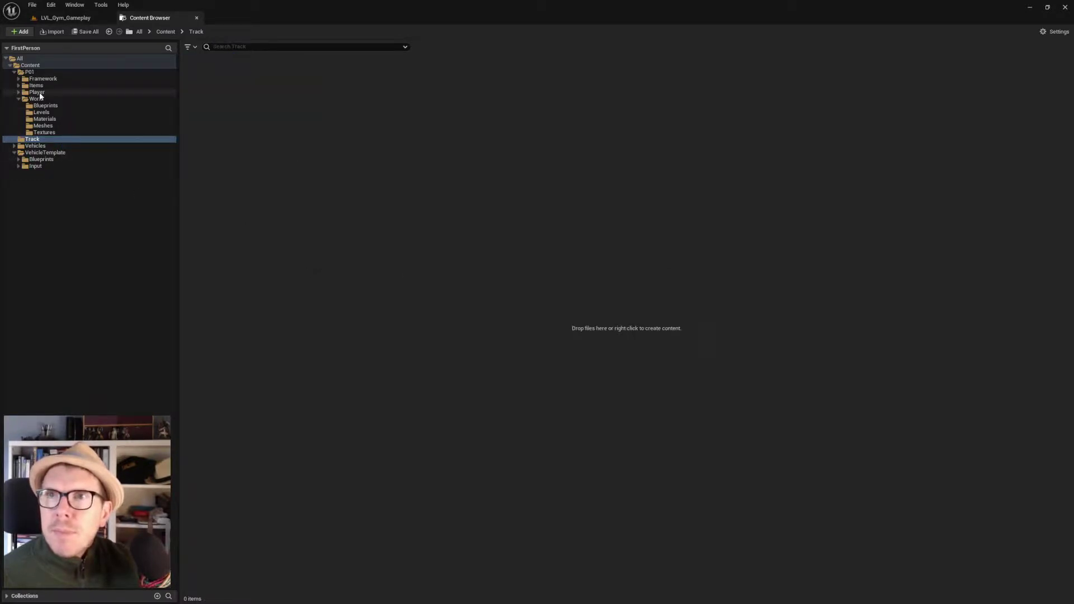
Fix up redirectors for the whole Content folder and delete the emptied Track folder
left_click(30, 66)
right_click(31, 66)
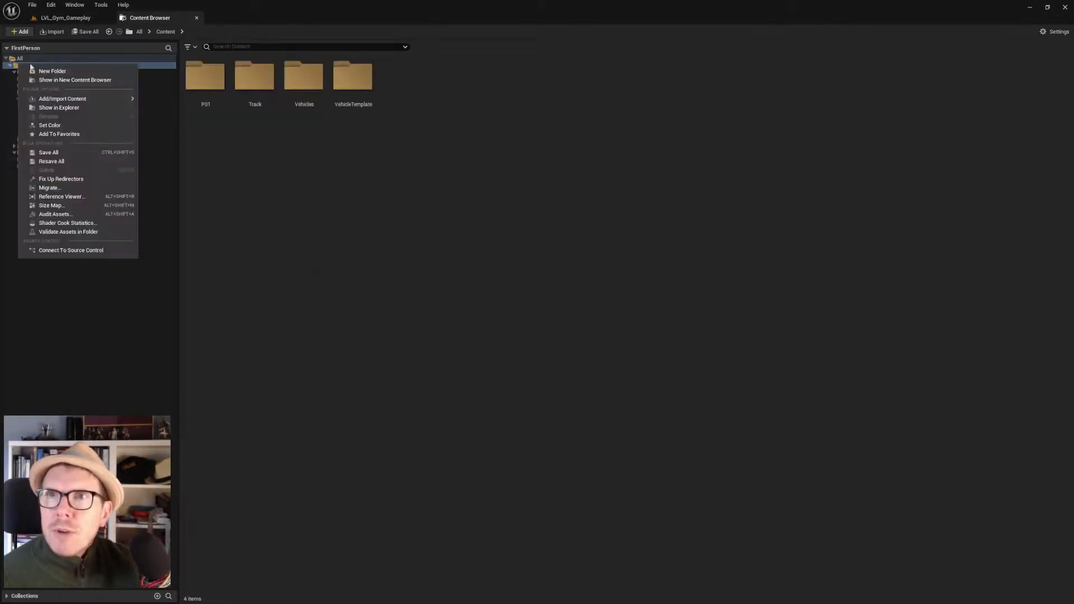
left_click(77, 179)
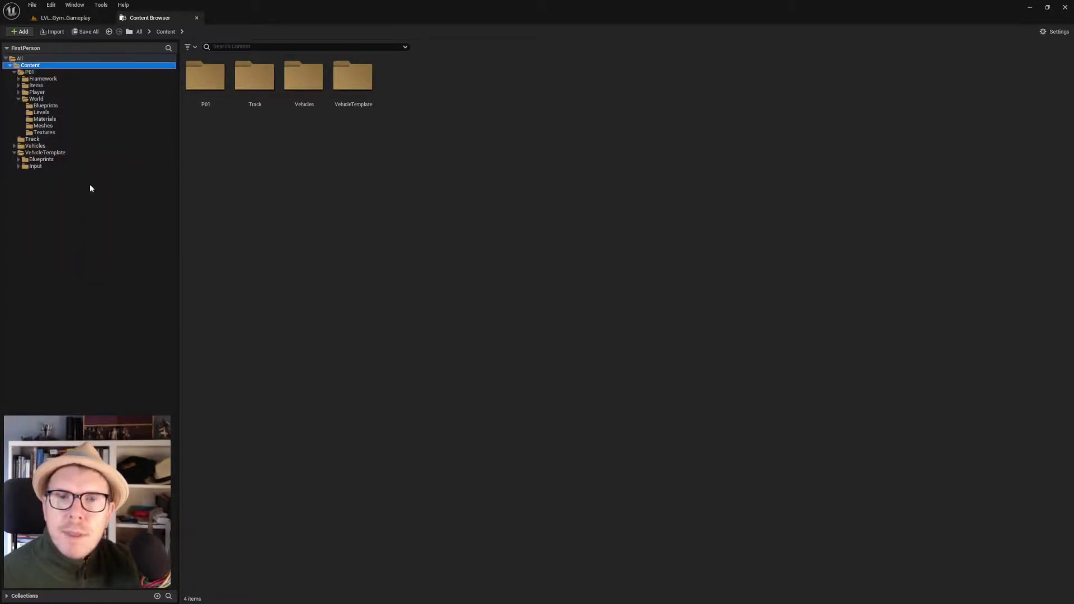
left_click(32, 138)
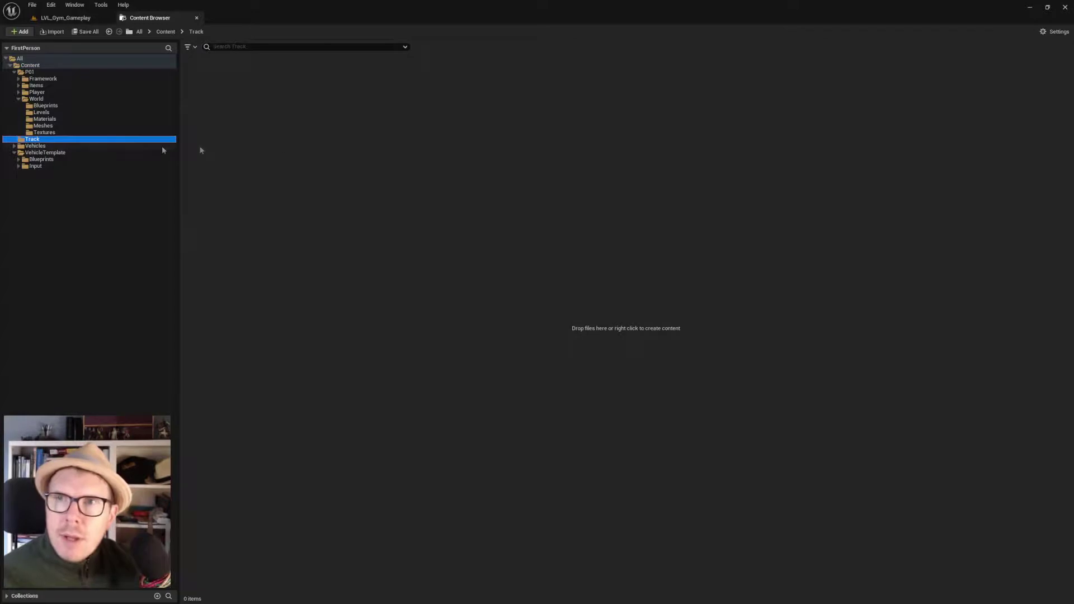
key("Delete")
left_click(314, 186)
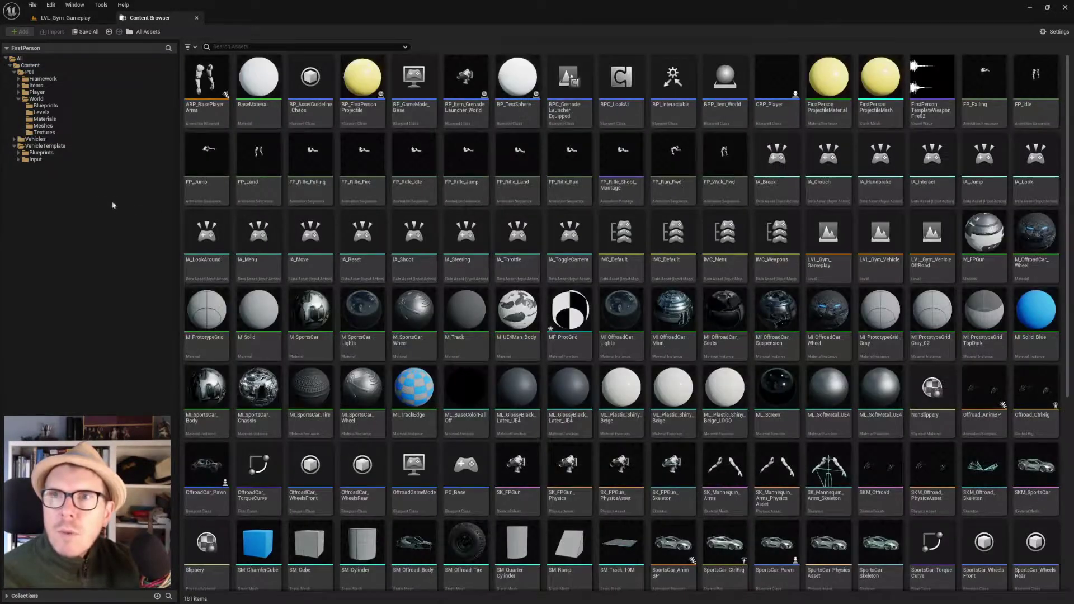
Save all modified assets in the project
left_click(88, 32)
left_click(604, 402)
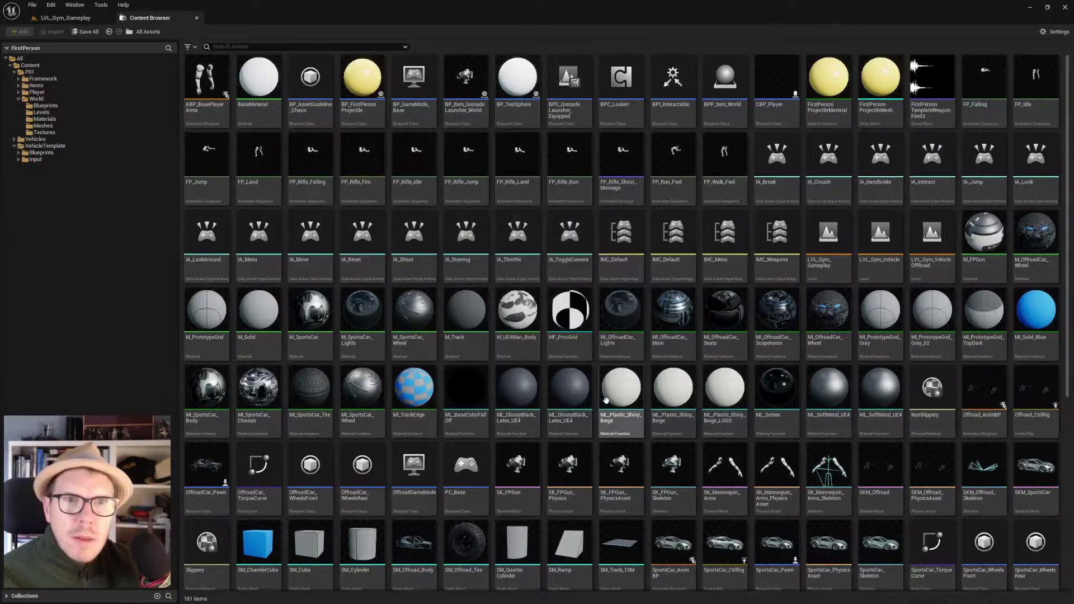
Examine the contents of the Vehicles folder's OffroadCar, PhysicsMaterials and SportsCar subfolders and VehicleTemplate's Blueprints and Input folders
left_click(41, 139)
left_click(15, 140)
left_click(44, 146)
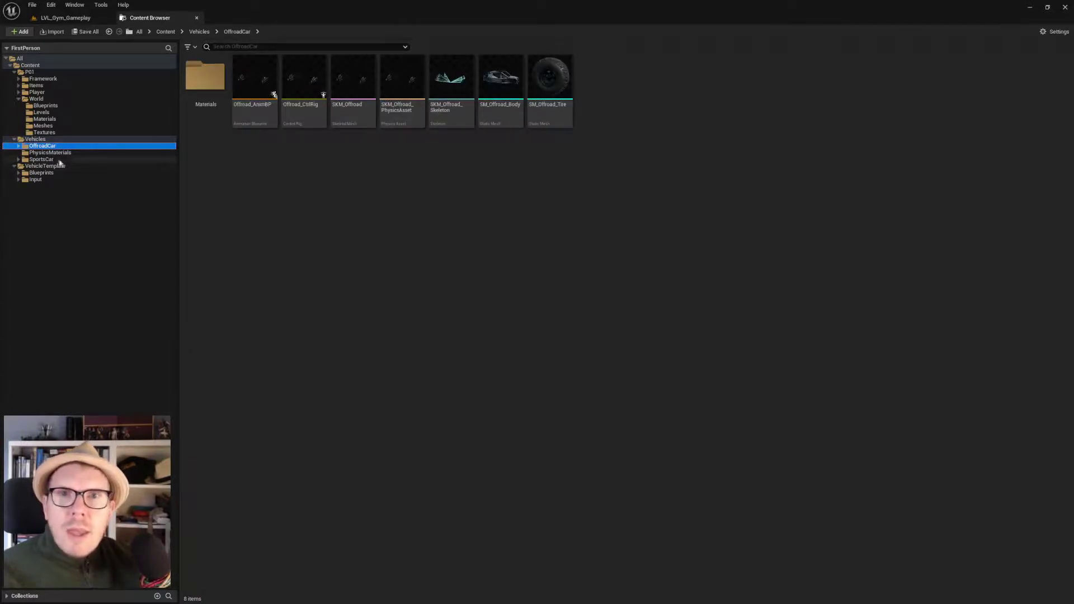
key("Down")
key("Down")
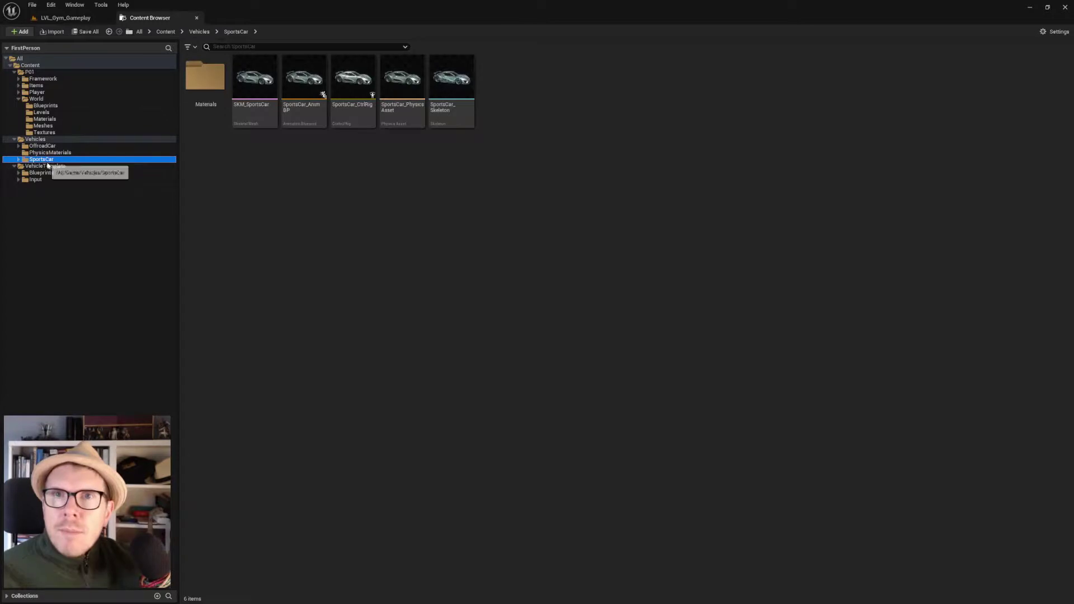
left_click(41, 172)
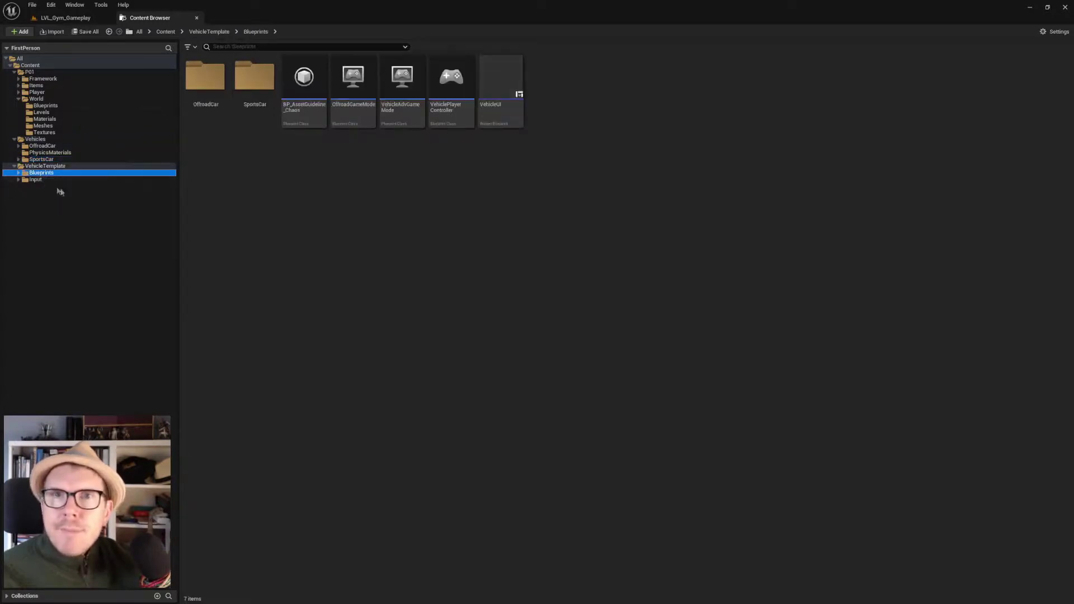
left_click(31, 180)
left_click(43, 186)
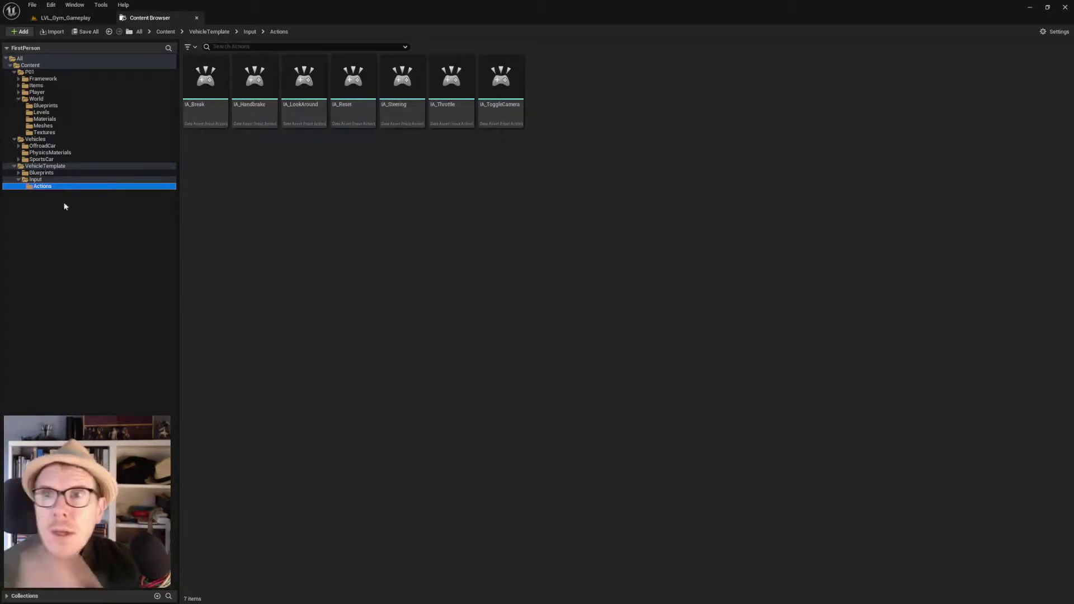
left_click(50, 174)
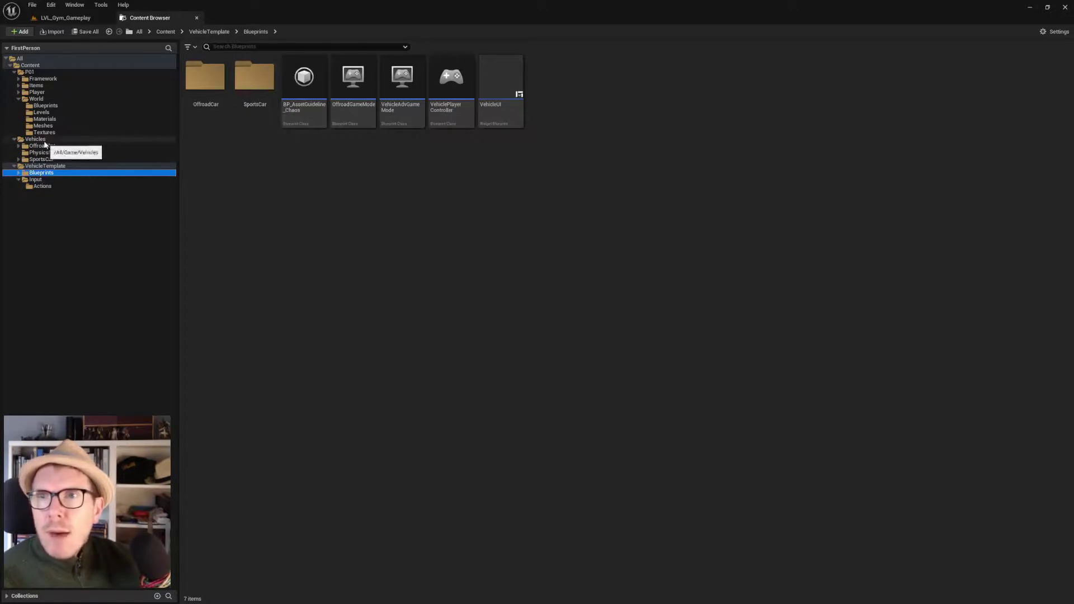
left_click(36, 139)
left_click(43, 146)
left_click(56, 160)
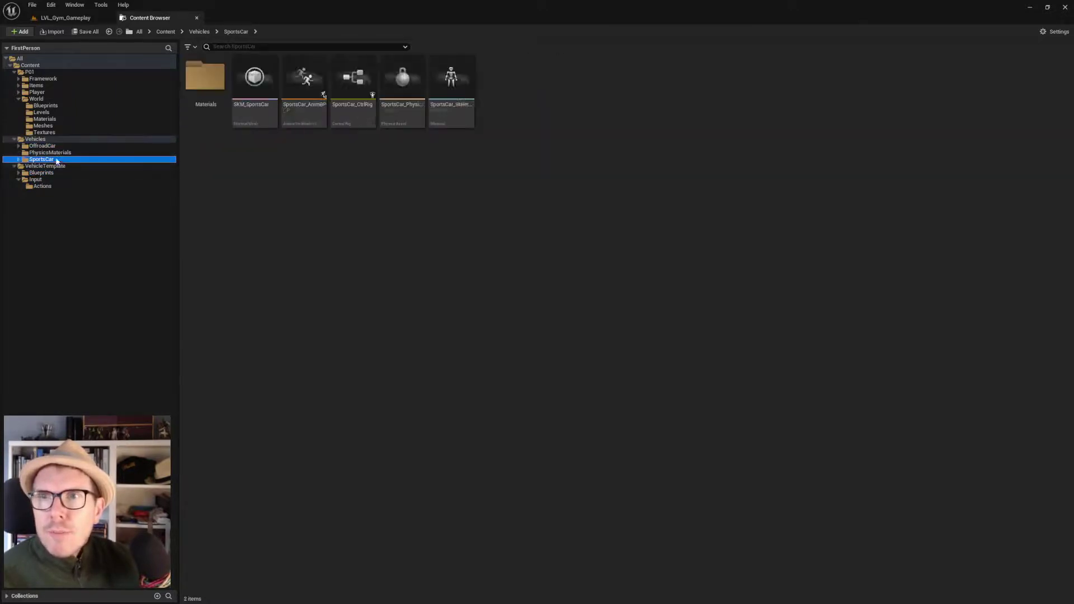
left_click(353, 190)
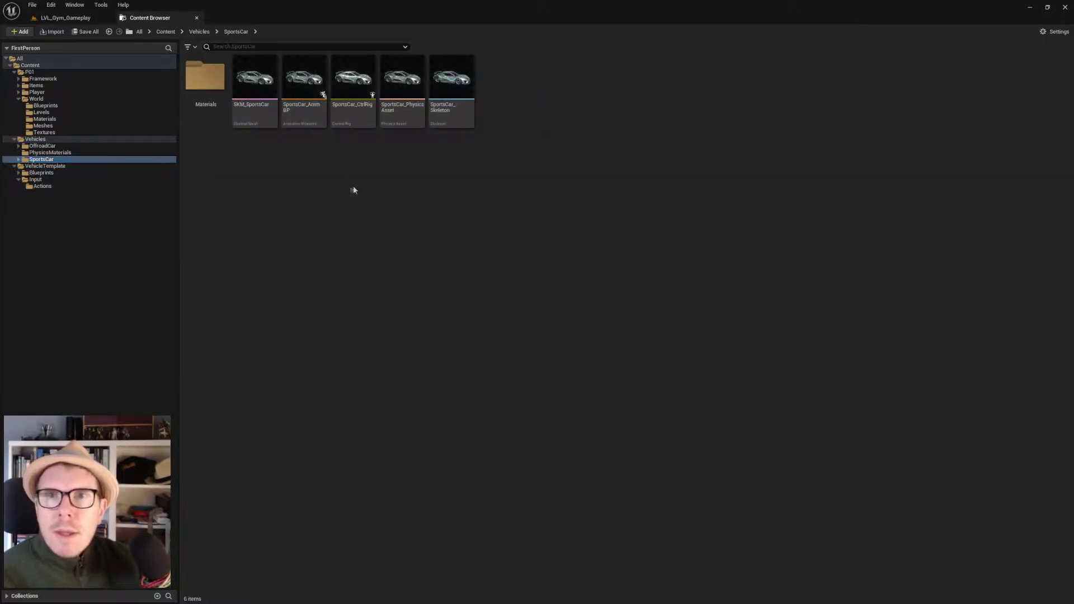
Move the Vehicles folder with all its contents into P01/Player
left_click(39, 139)
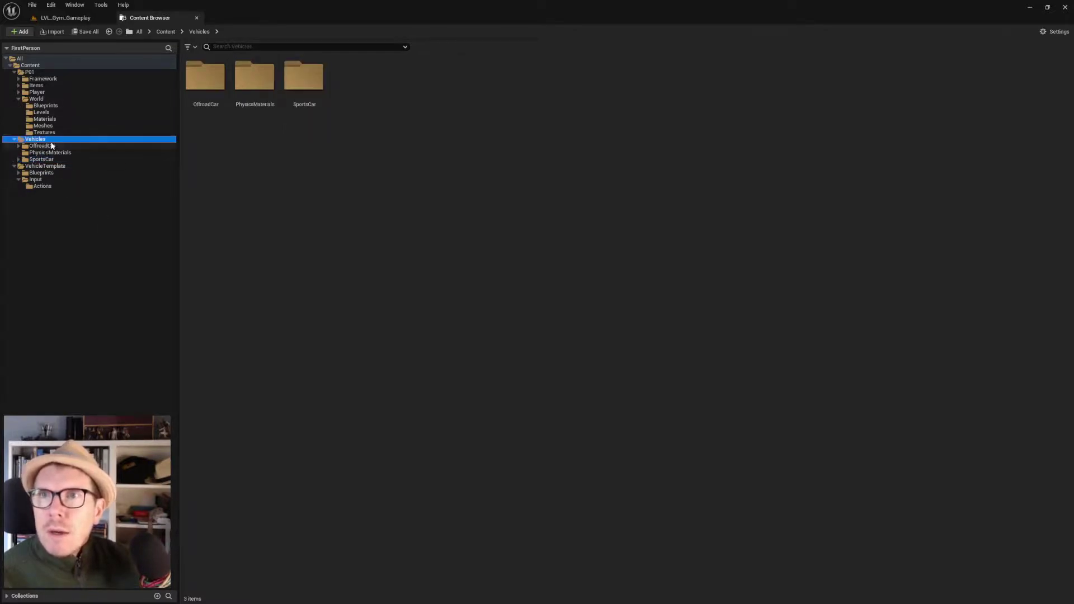
left_click(19, 92)
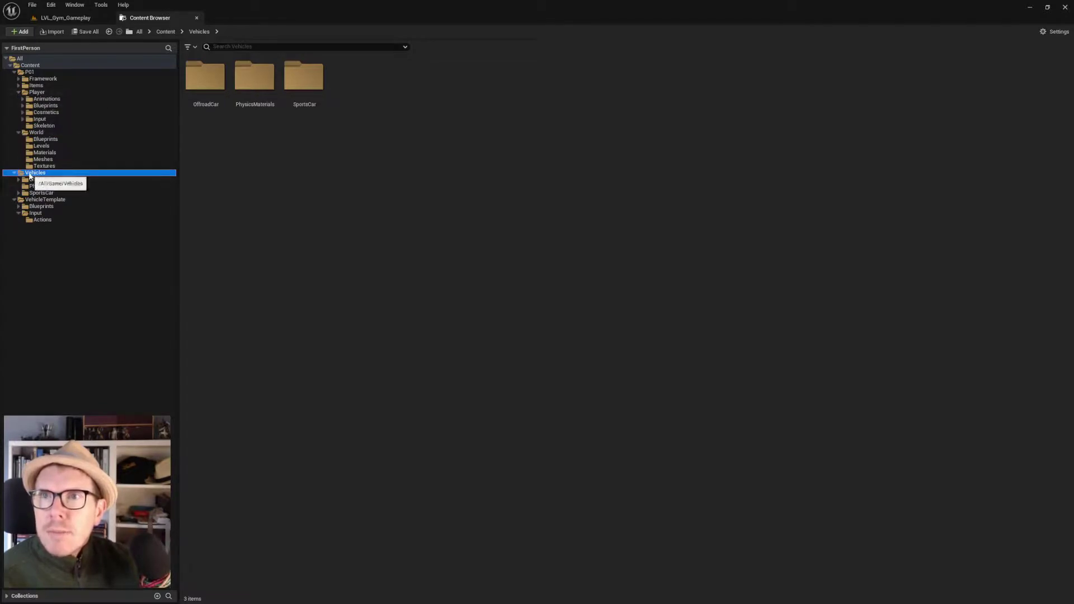
left_click_drag(30, 177, 44, 91)
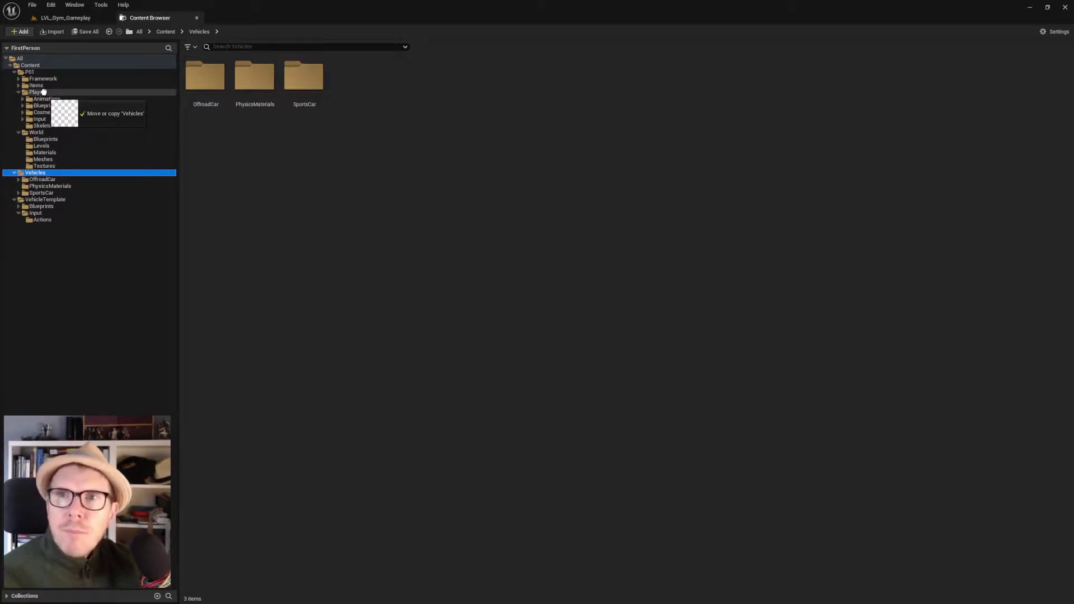
left_click_drag(44, 92, 43, 92)
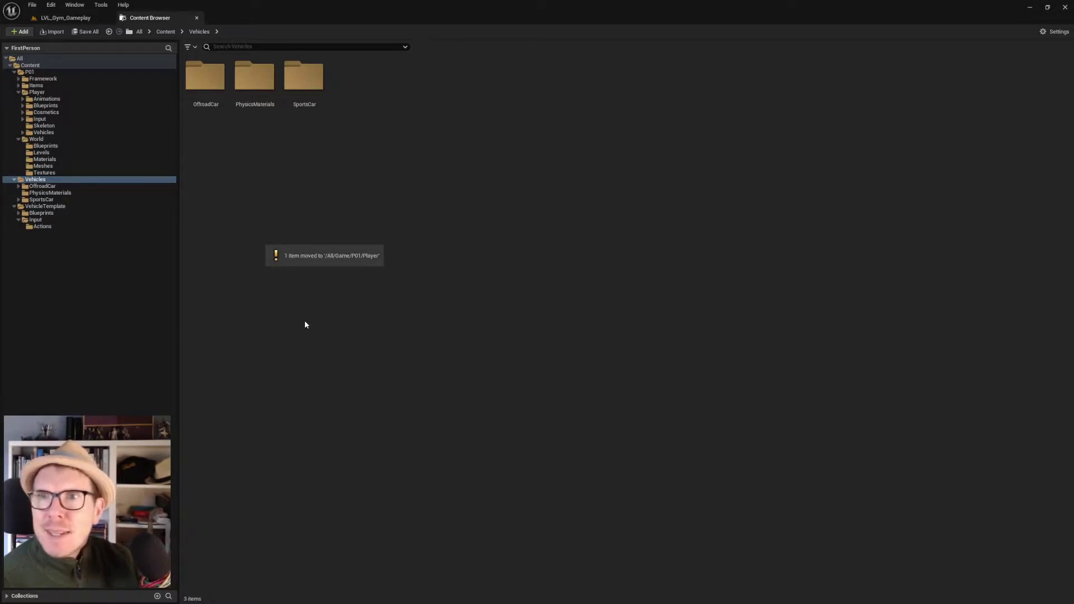
Check the subfolders left in the original Vehicles folder under Content for remaining assets and fix up its redirectors
left_click(49, 194)
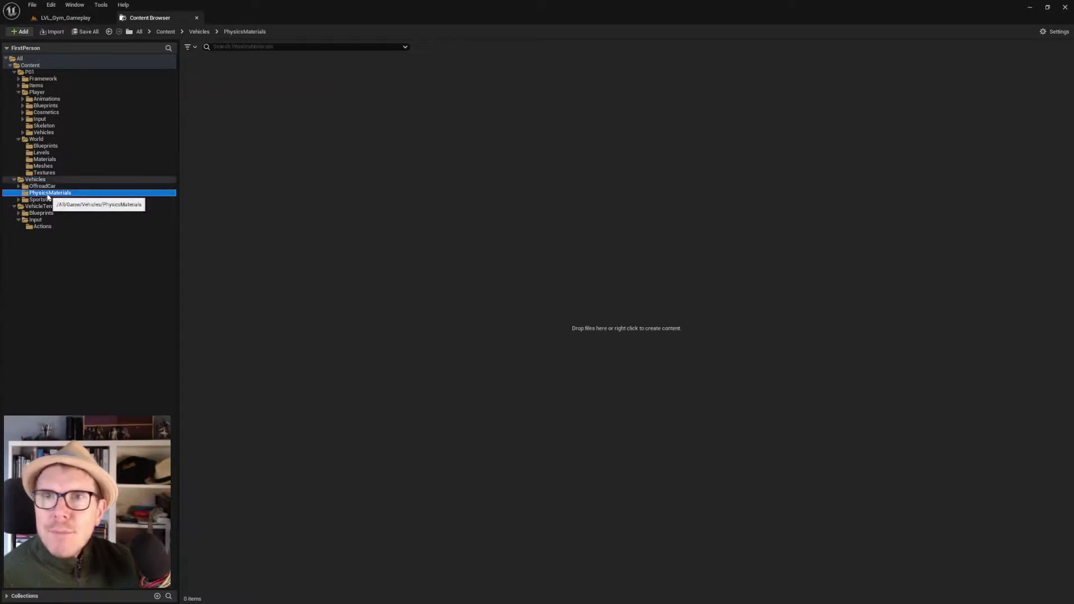
left_click(41, 200)
left_click(19, 199)
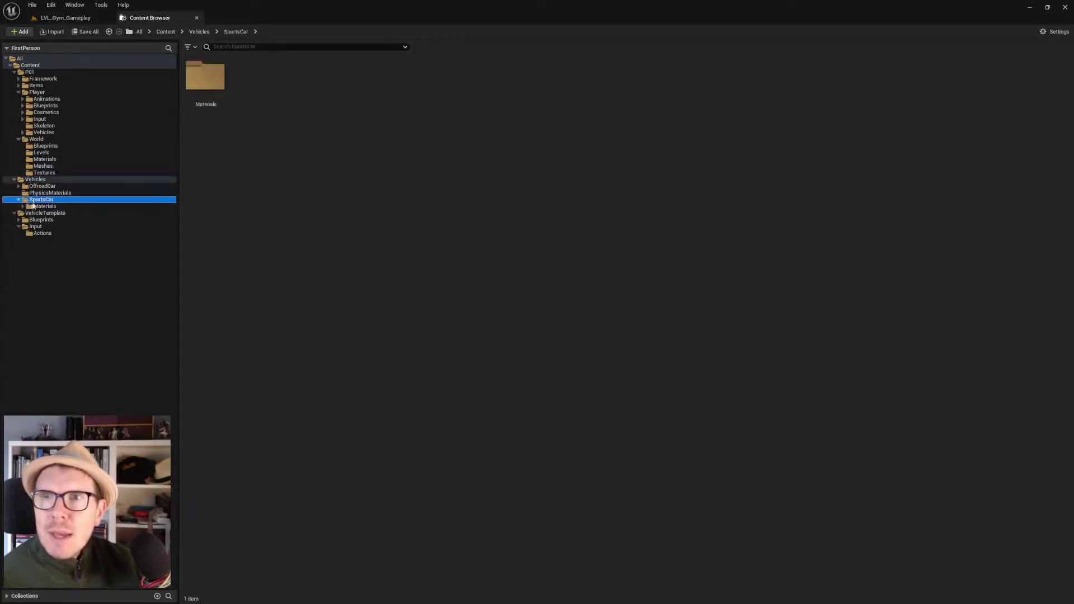
left_click(32, 206)
left_click(22, 206)
left_click(48, 219)
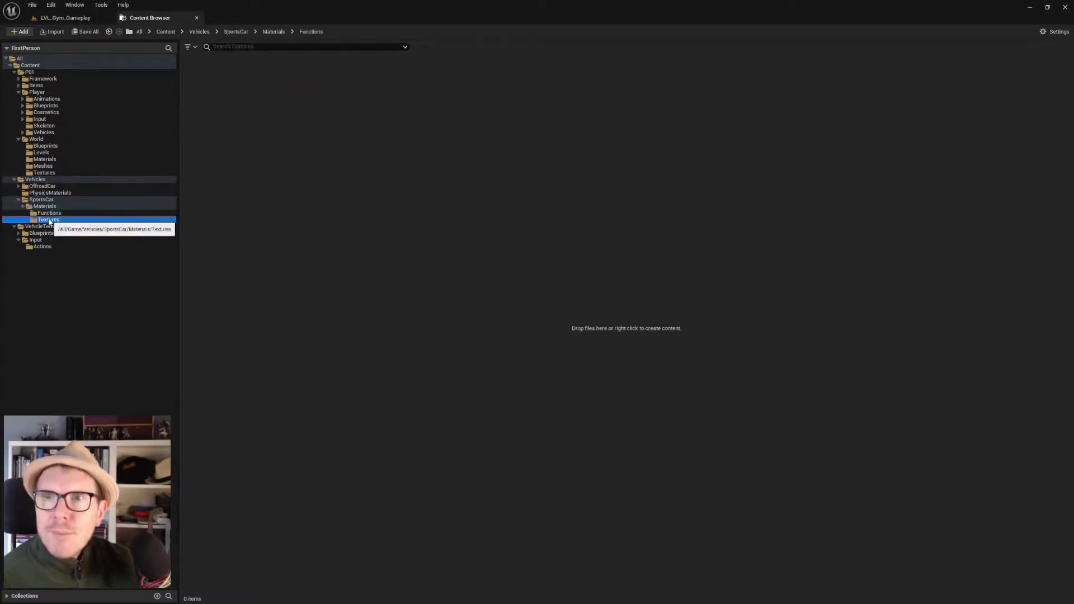
left_click(35, 180)
right_click(35, 180)
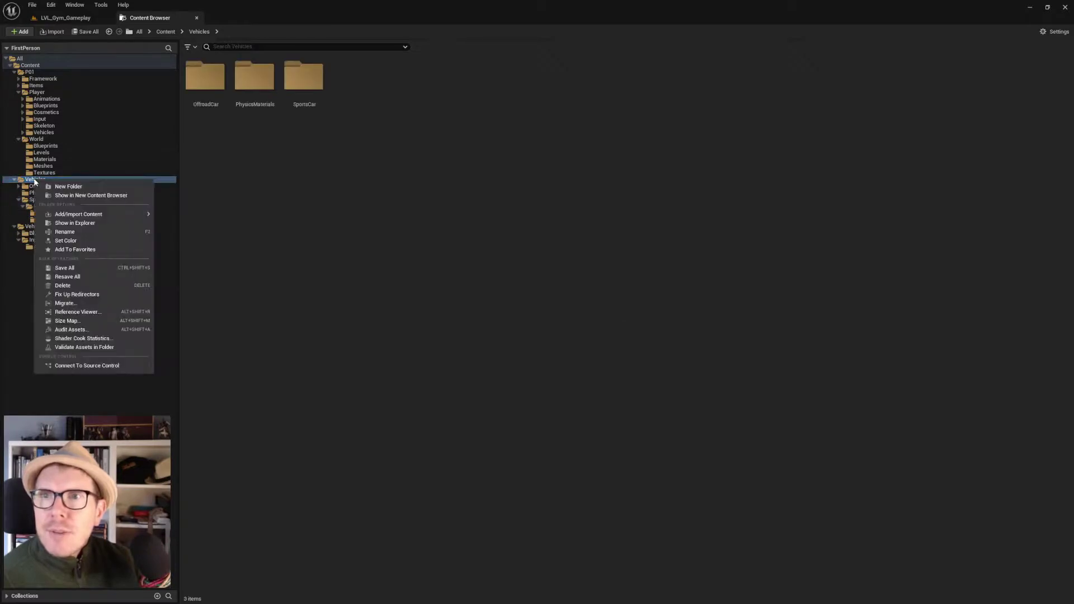
left_click(99, 295)
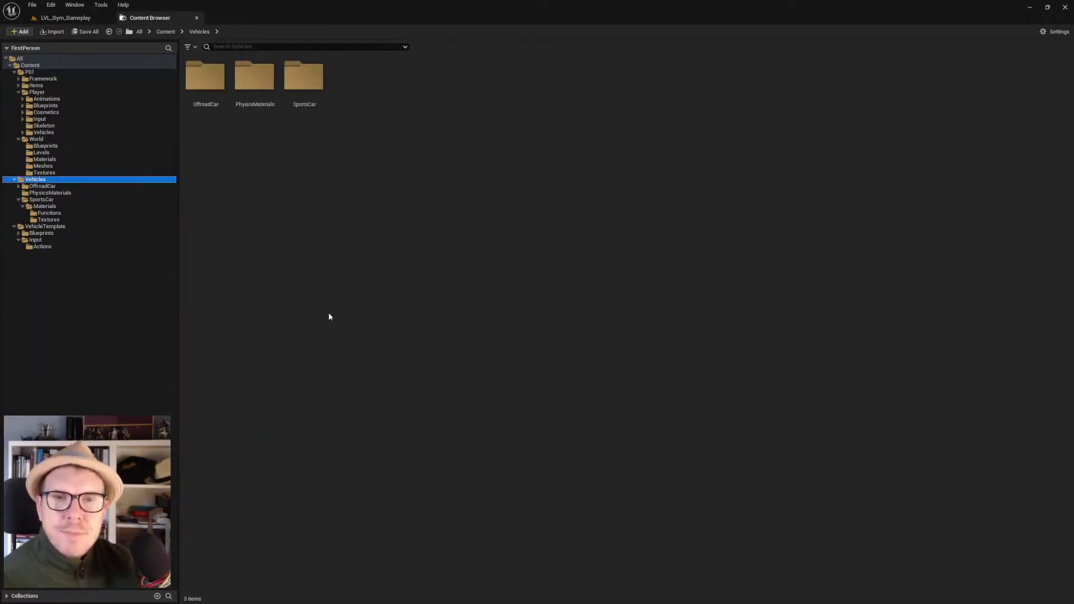
Delete the emptied Vehicles folder directly under Content
left_click(35, 194)
left_click_drag(40, 187, 28, 180)
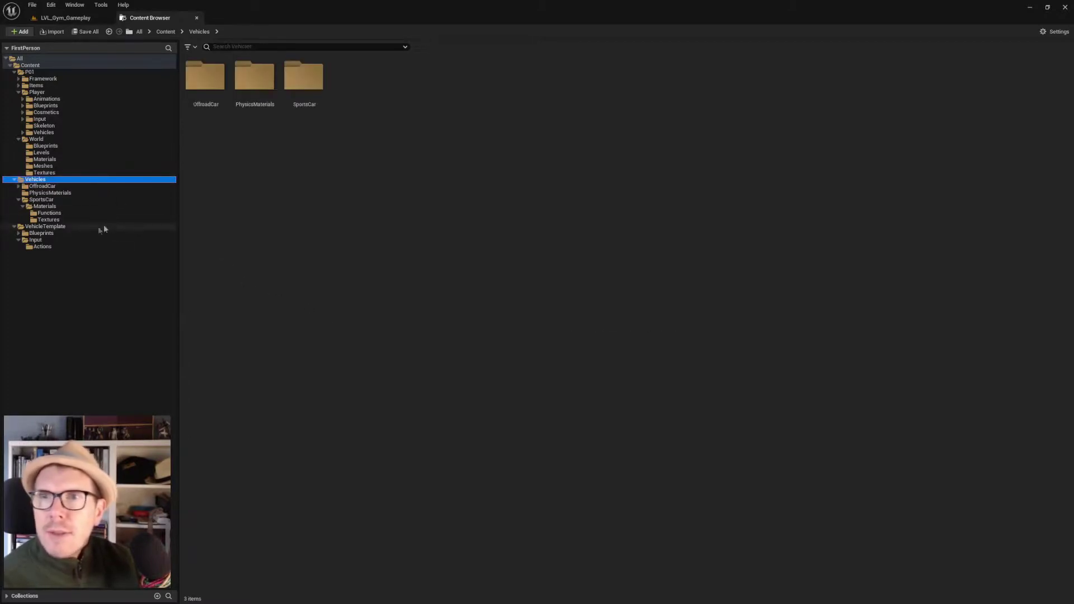
key("Delete")
left_click(112, 269)
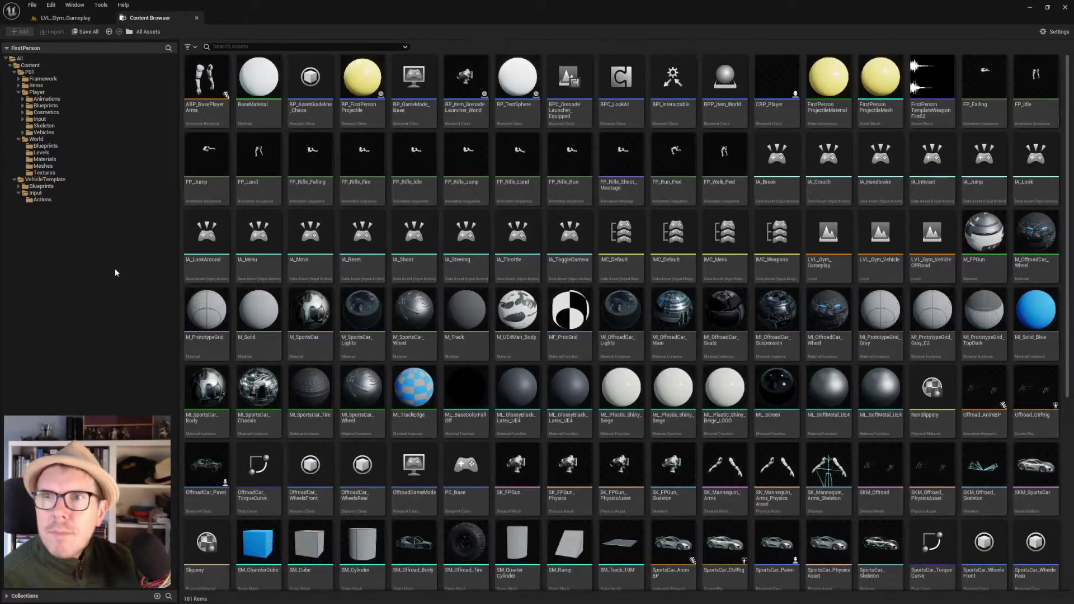
Review the assets in VehicleTemplate's Blueprints folder, its OffroadCar and SportsCar subfolders, and the Input folder
left_click(46, 179)
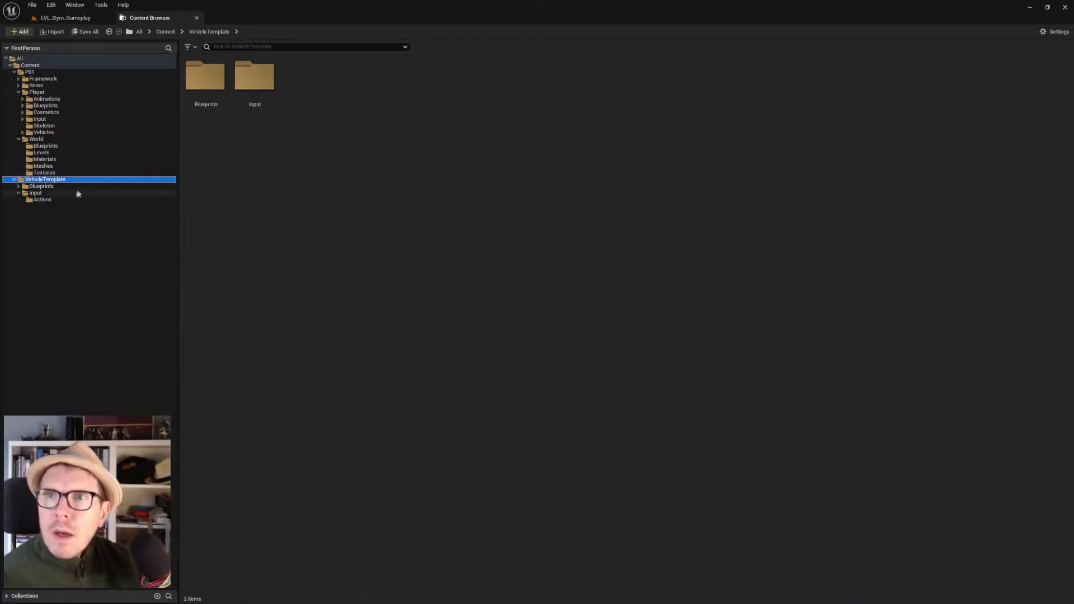
left_click(29, 187)
left_click(19, 186)
left_click(46, 193)
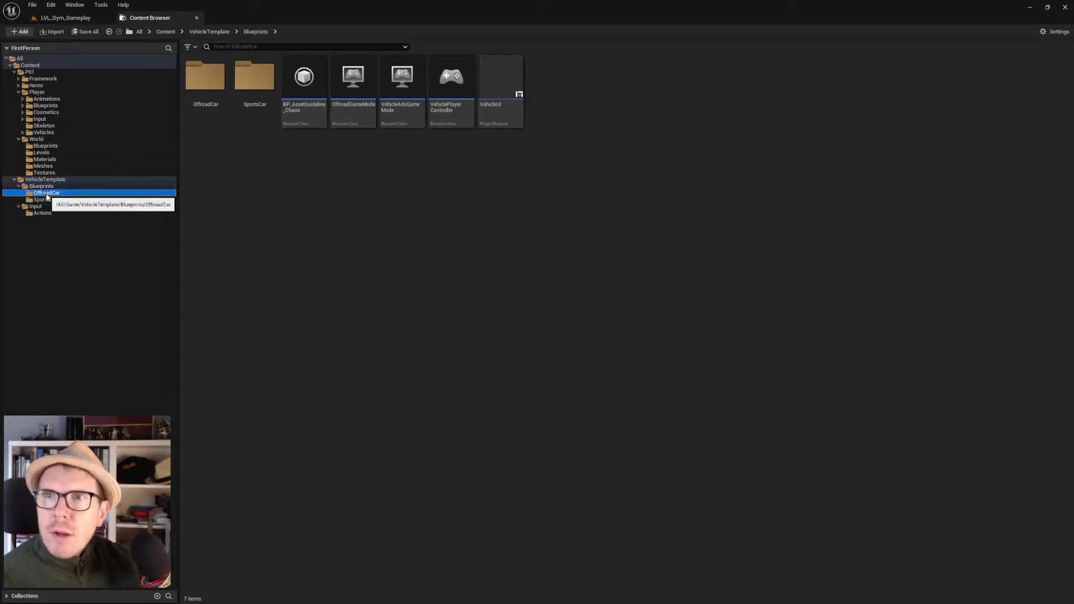
left_click(52, 199)
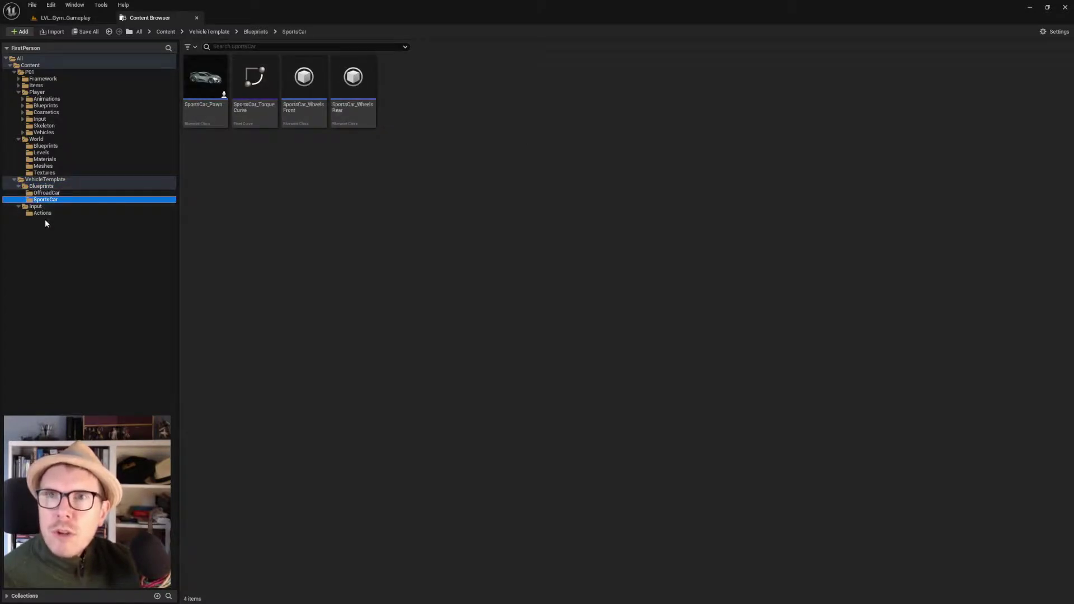
left_click(42, 207)
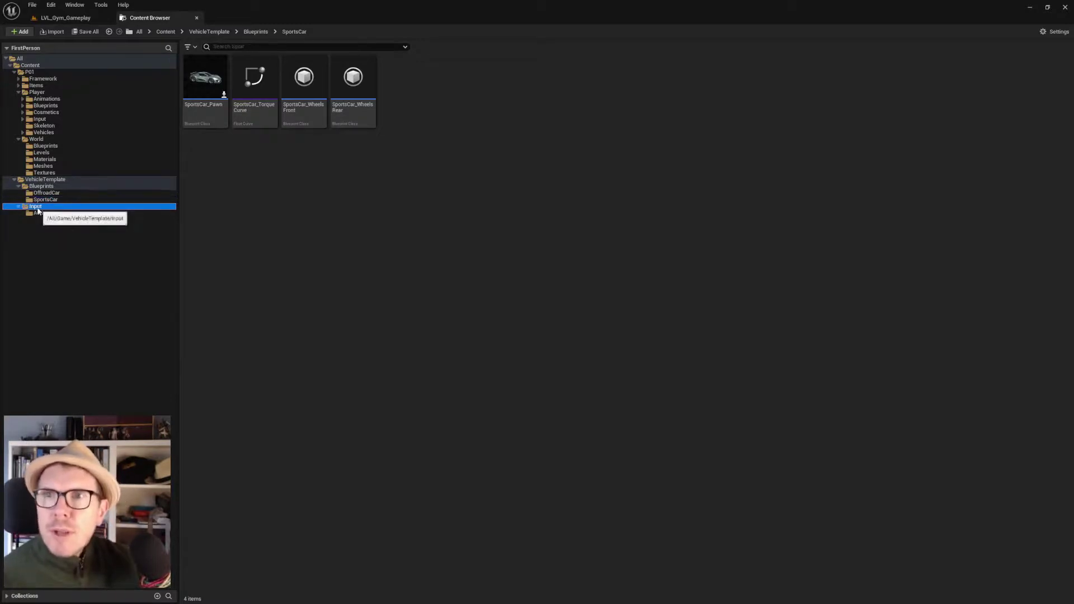
left_click(39, 186)
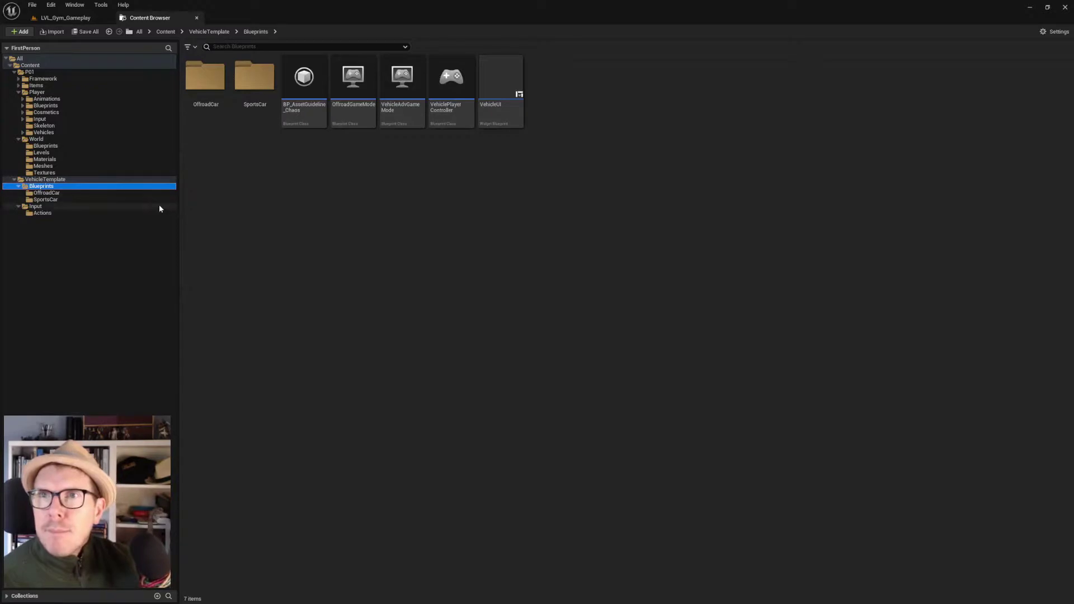
Move VehicleTemplate's Blueprints and Input folders together into P01/Player/Vehicles
left_click(47, 133)
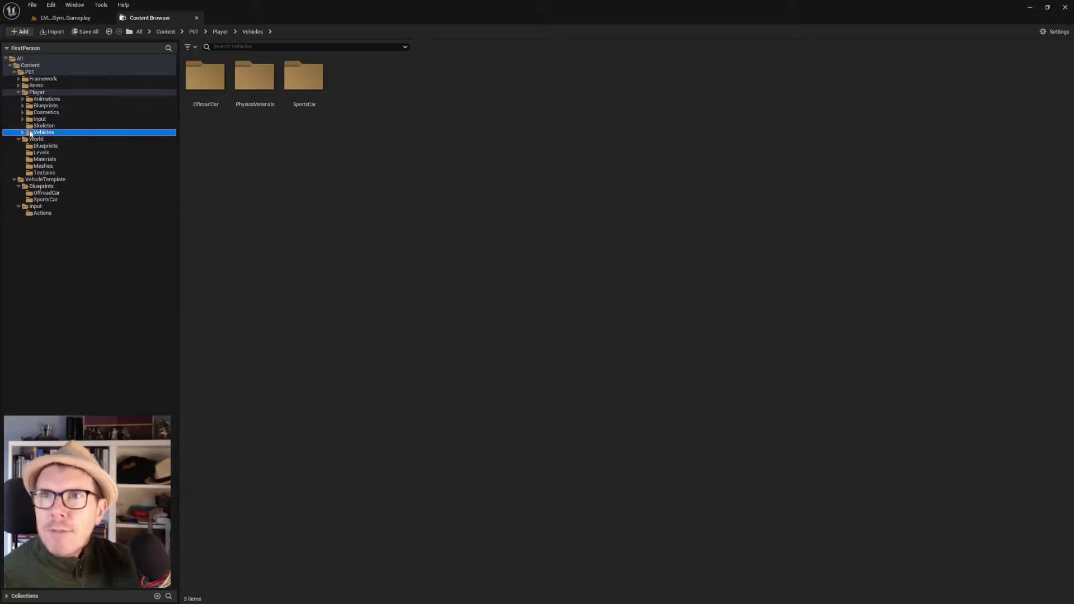
left_click(23, 132)
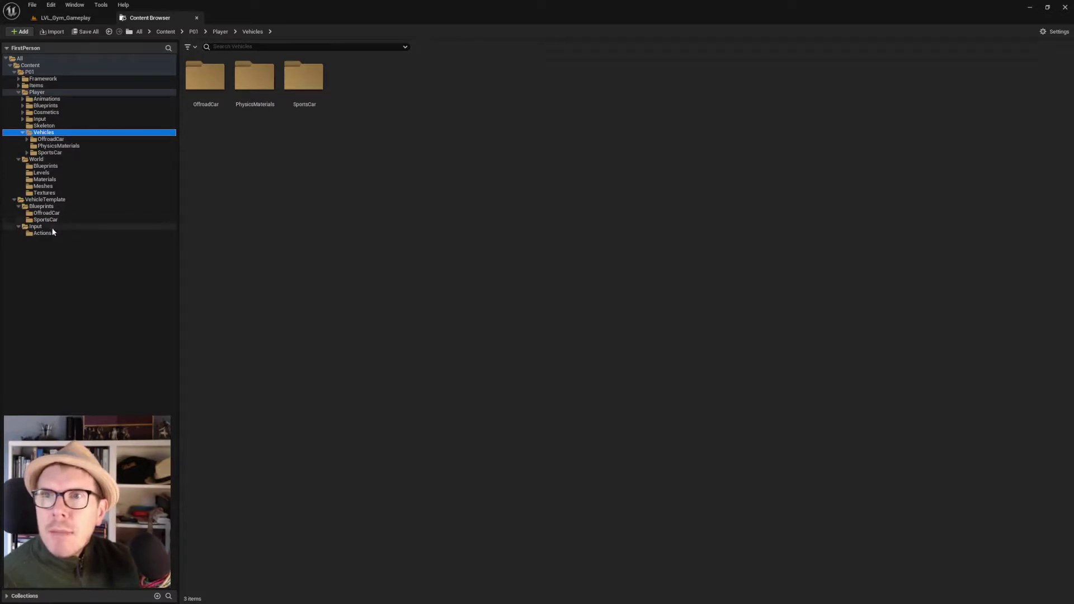
left_click(48, 206)
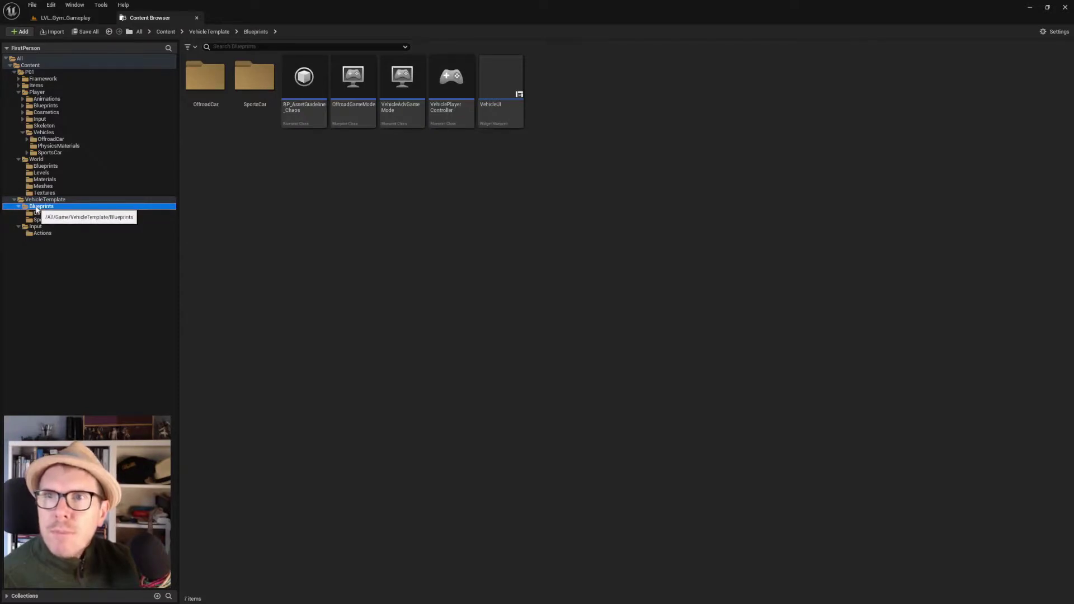
left_click(37, 227, "ctrl")
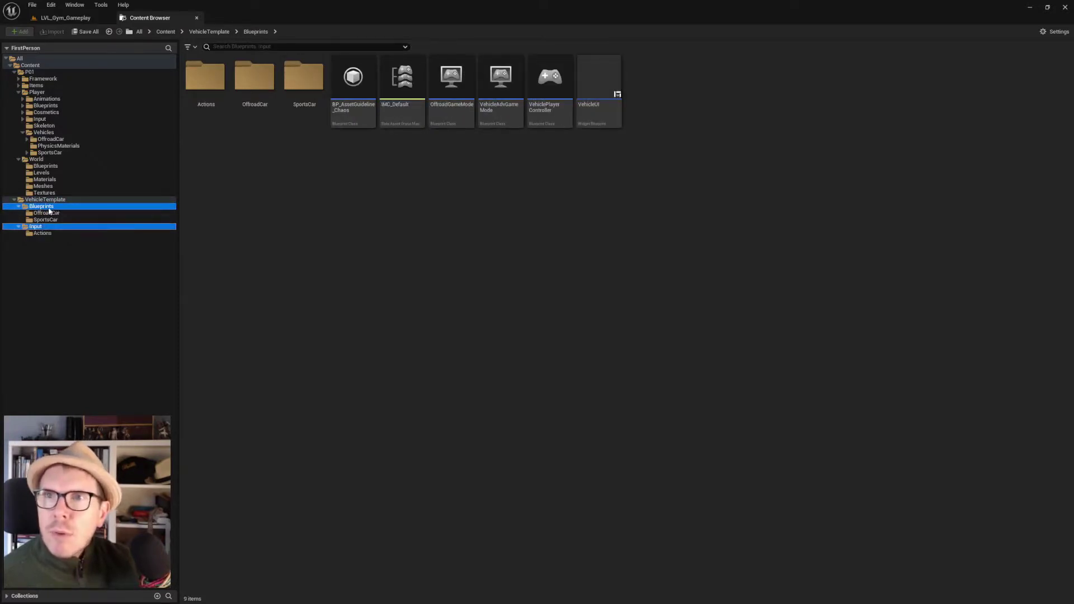
left_click_drag(48, 209, 47, 132)
left_click(75, 148)
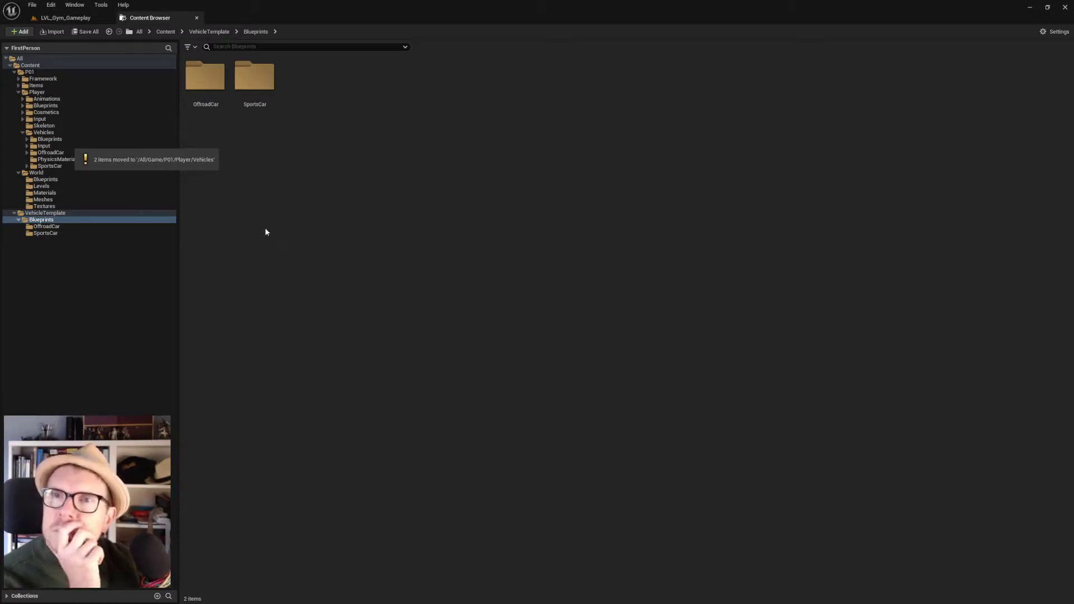
Fix up redirectors in the VehicleTemplate folder and delete the folder with its leftover subfolders
left_click(47, 227)
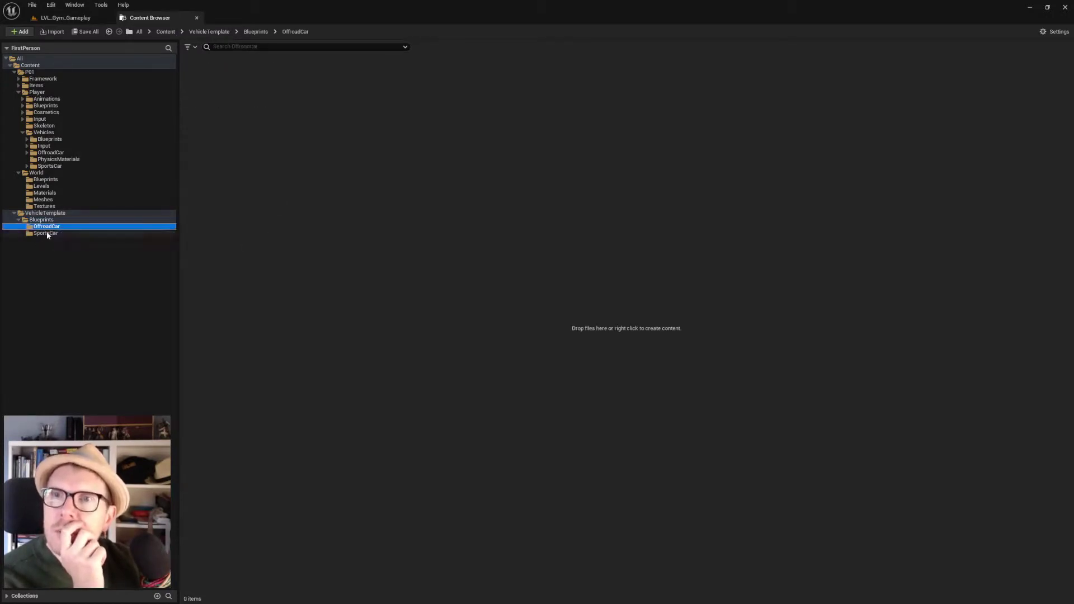
left_click(39, 214)
right_click(38, 215)
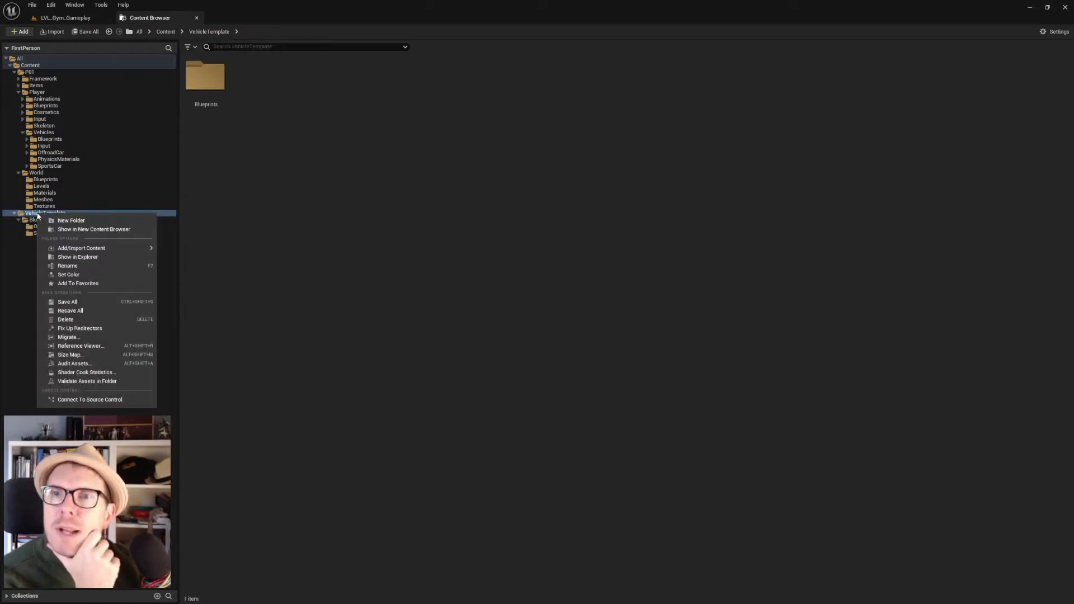
left_click(91, 329)
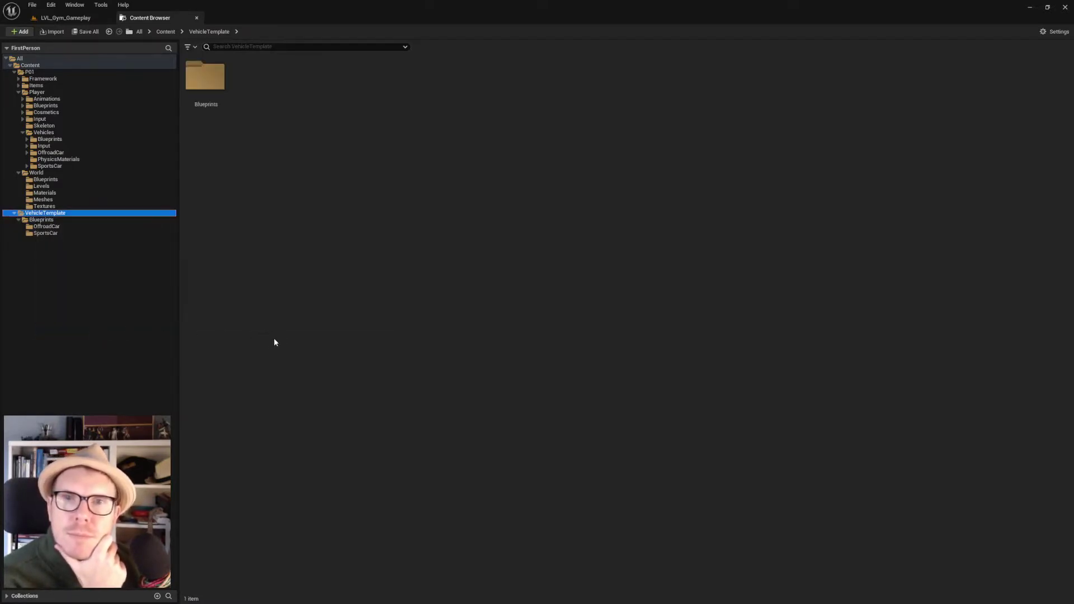
left_click(46, 227)
left_click(50, 215)
key("Delete")
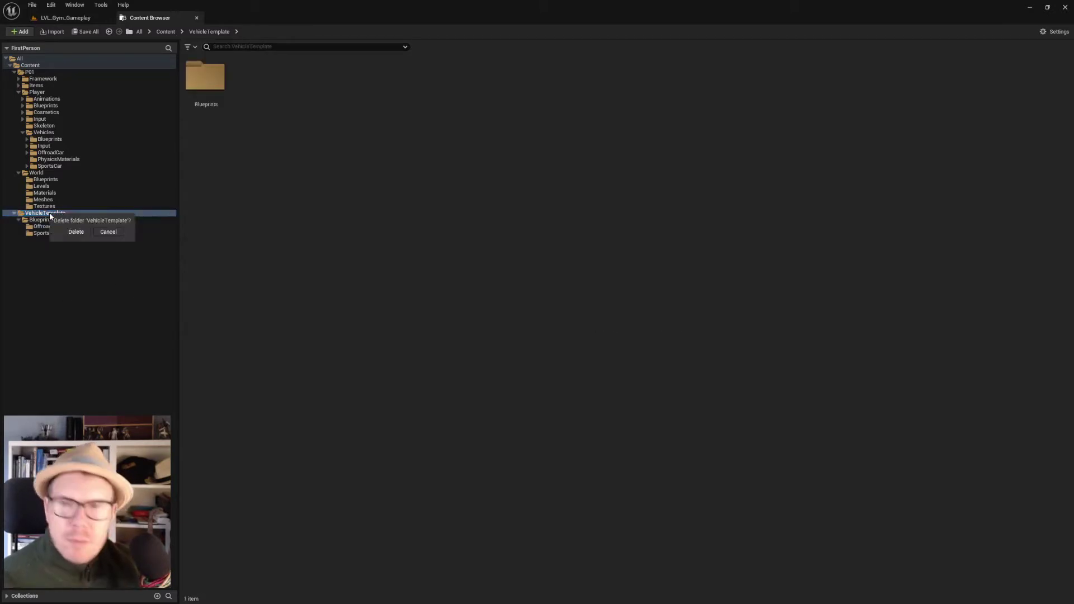
left_click(73, 232)
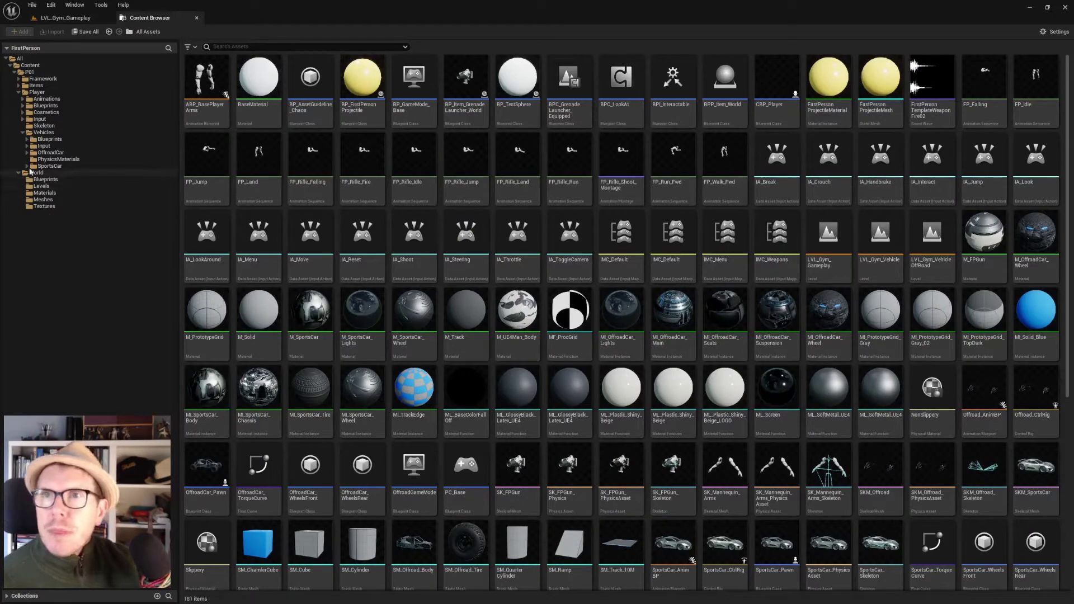
Compare the contents of the Input folder under P01/Player with the Input folder and its Actions subfolder under P01/Player/Vehicles
left_click(44, 133)
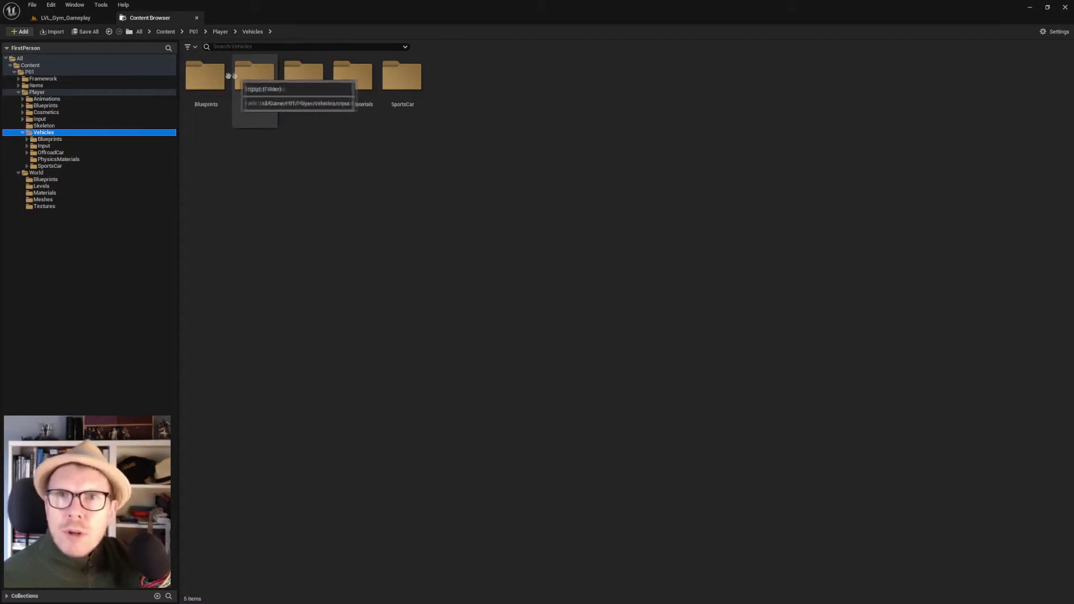
left_click(265, 88)
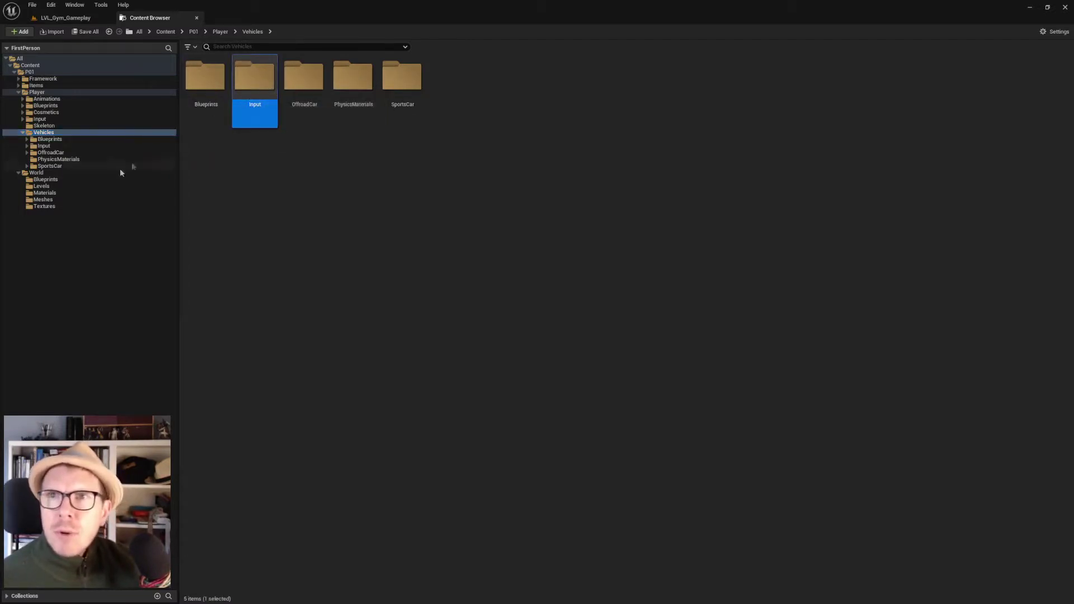
left_click(43, 119)
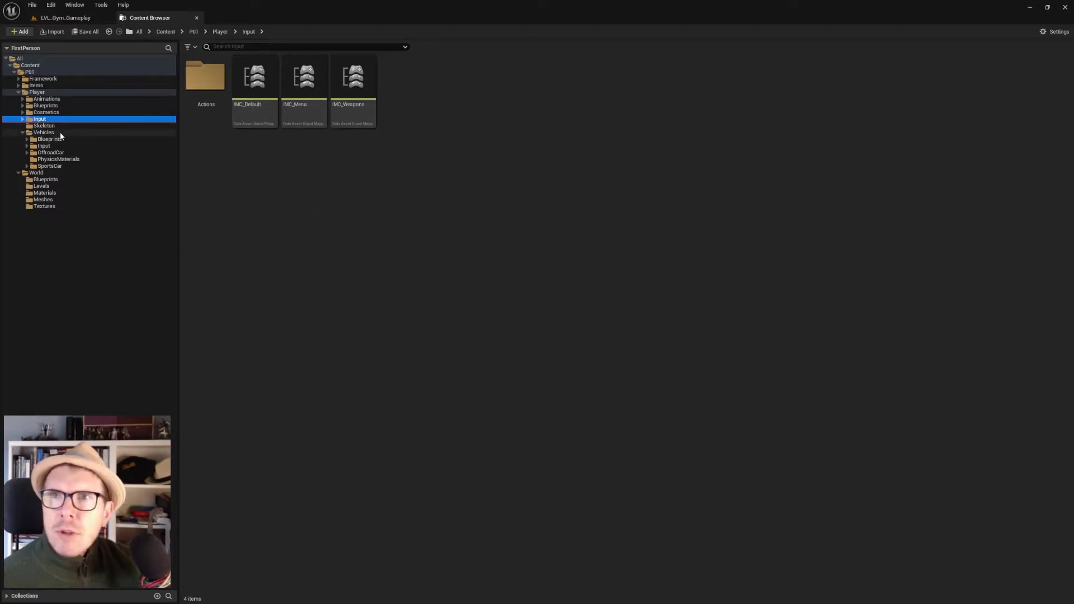
left_click(60, 133)
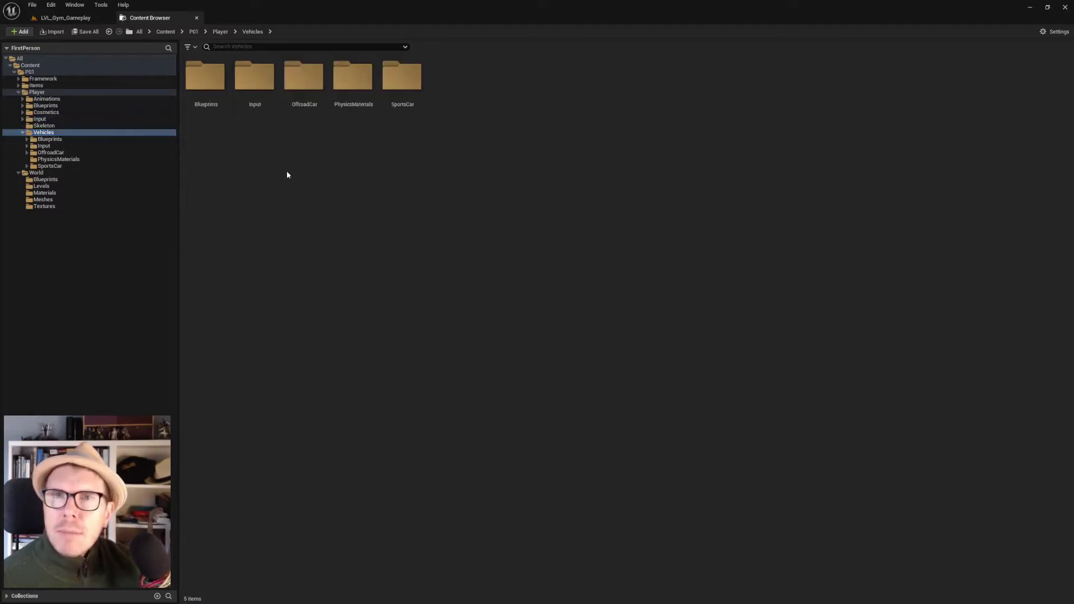
left_click(27, 146)
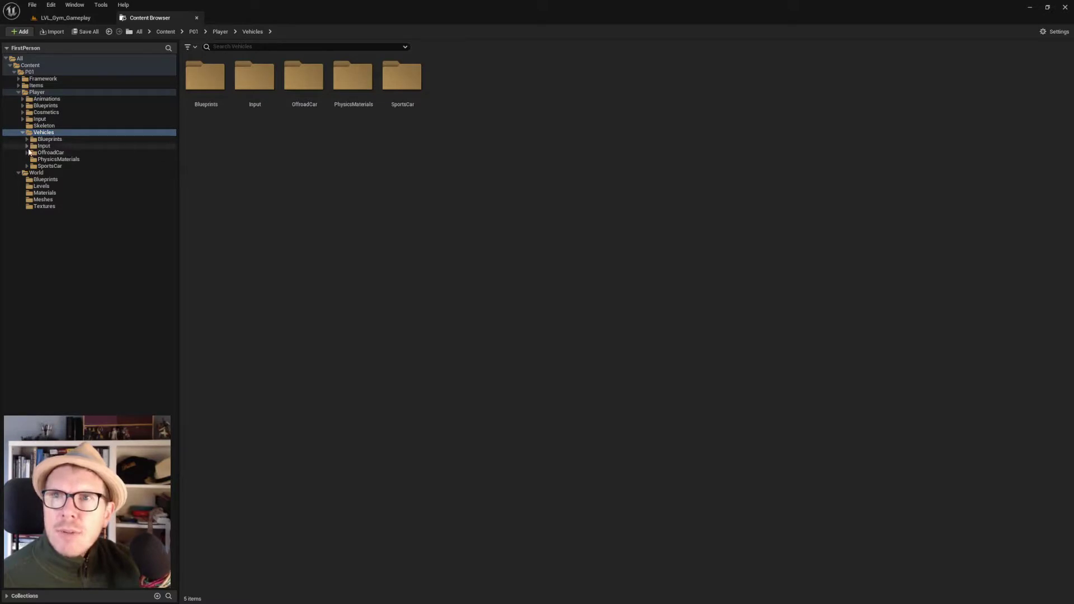
left_click(43, 146)
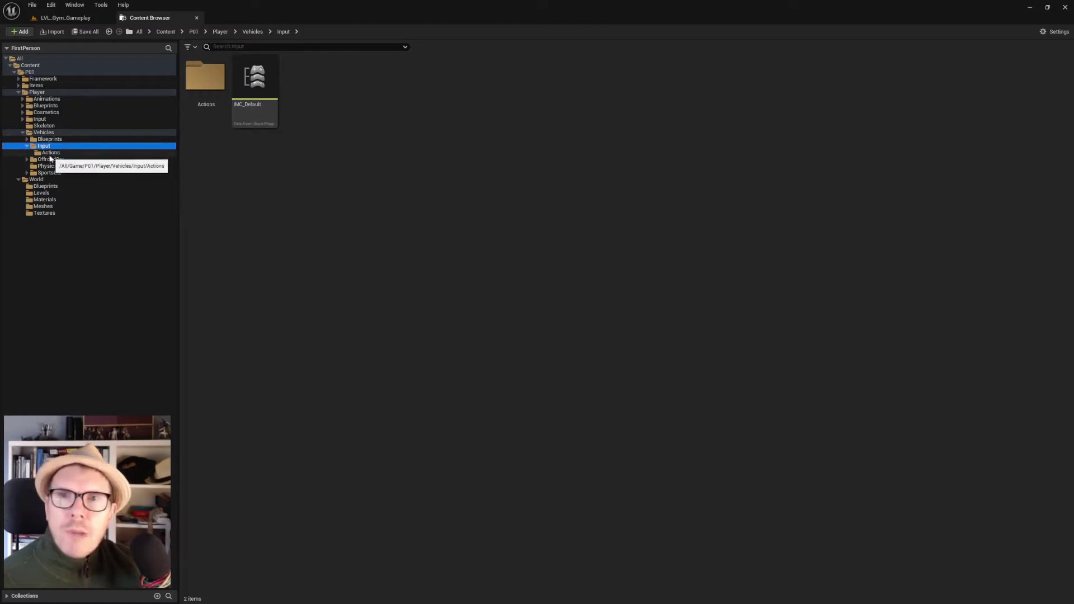
left_click(245, 91)
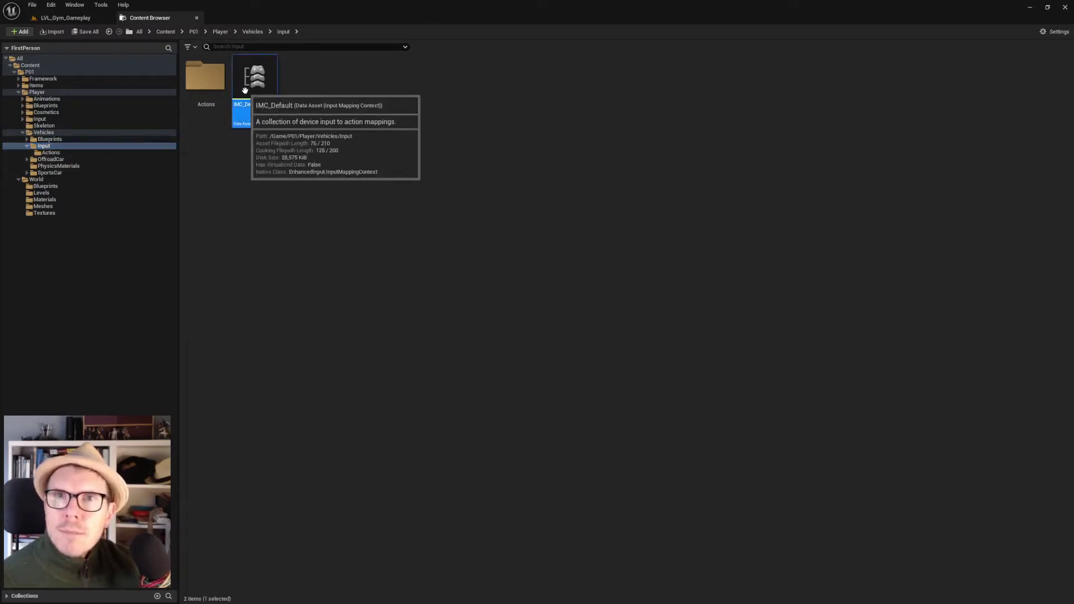
left_click(49, 133)
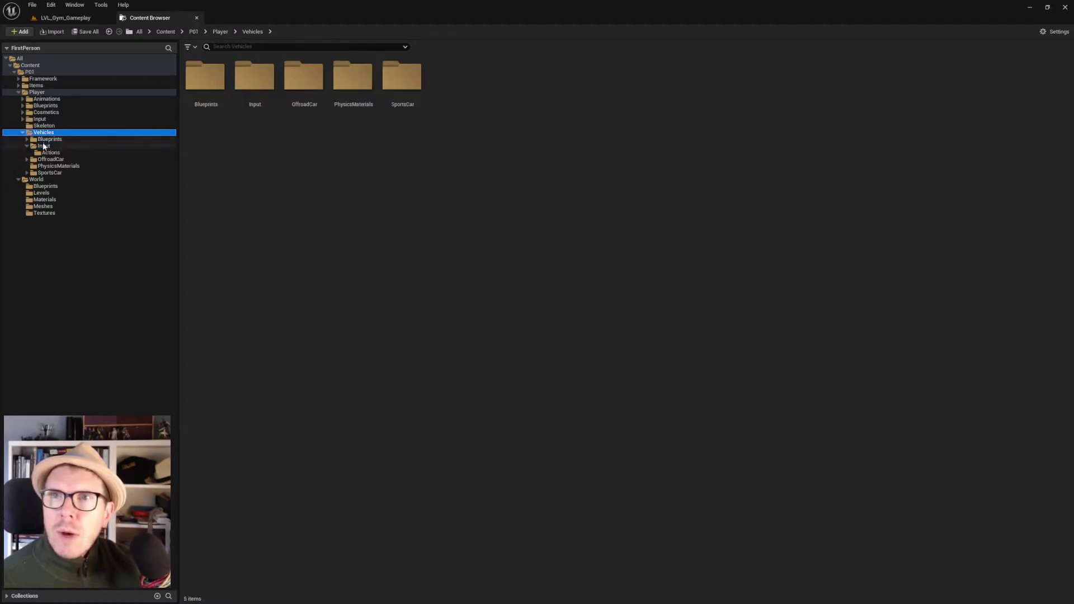
left_click(45, 146)
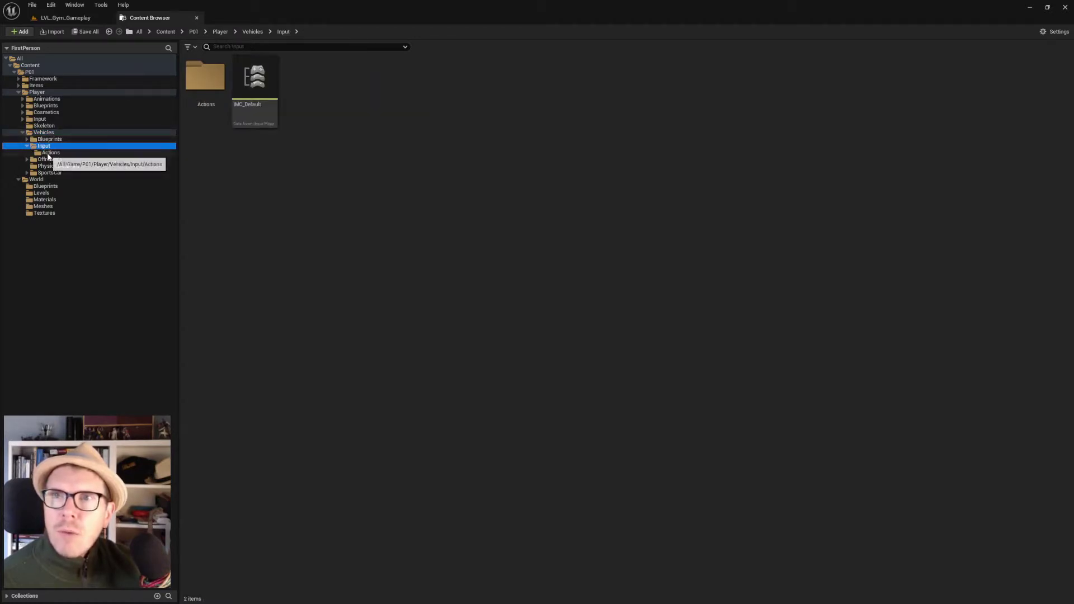
left_click(49, 154)
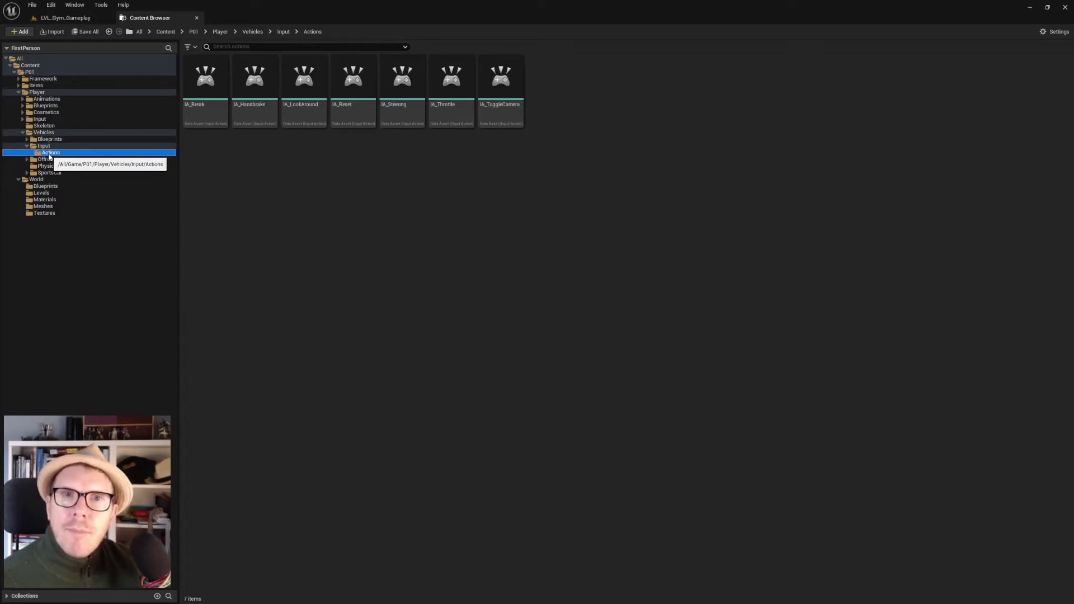
left_click(45, 146)
left_click(254, 109)
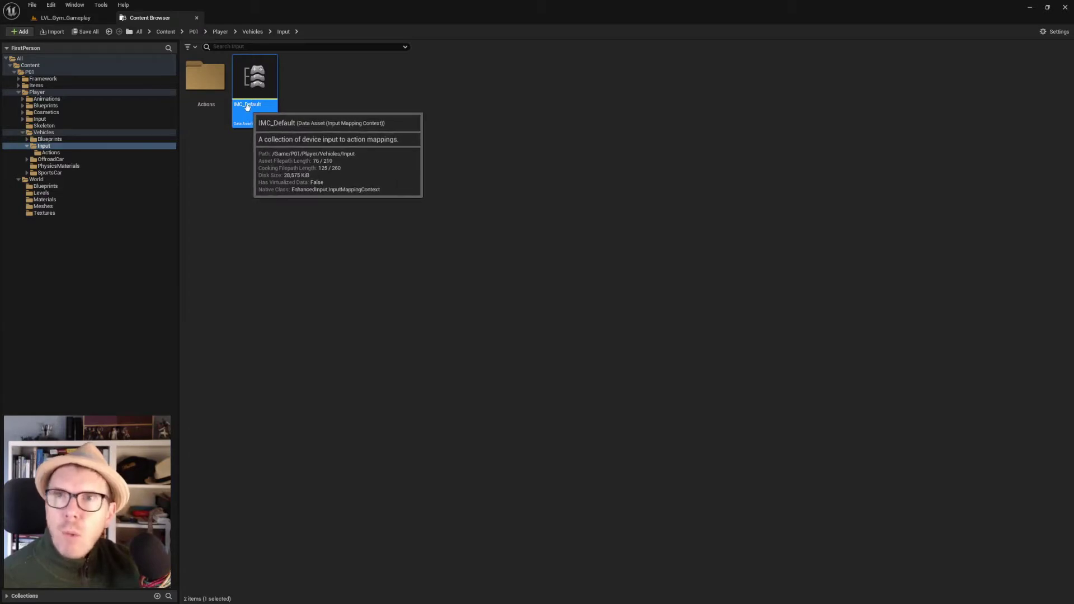
Rename the IMC_Default mapping context in P01/Player/Input as IMC_Default_Humanoid
left_click(23, 119)
left_click(31, 120)
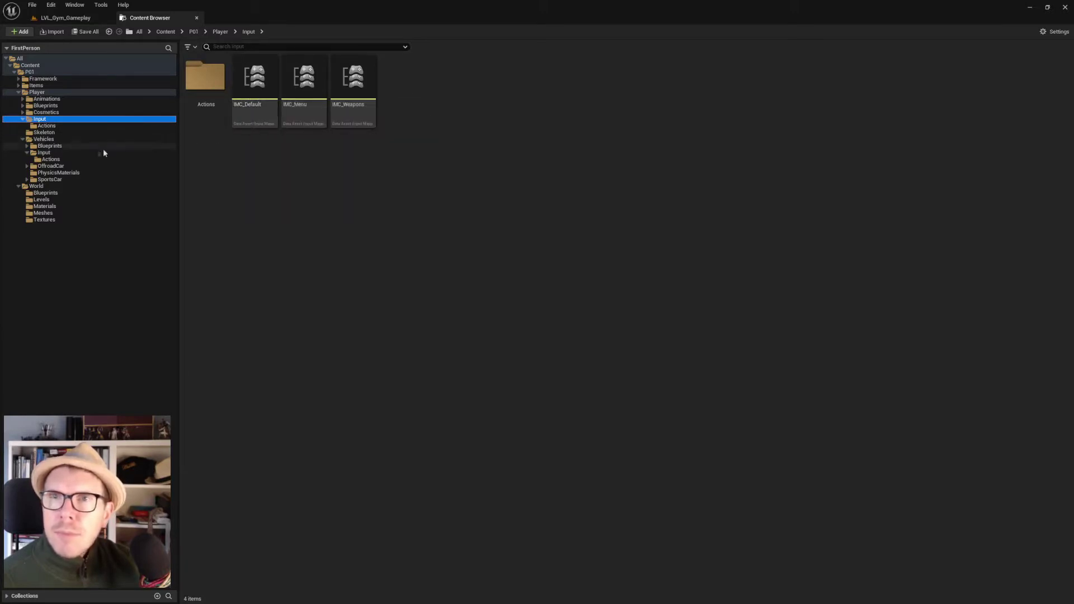
left_click(255, 96)
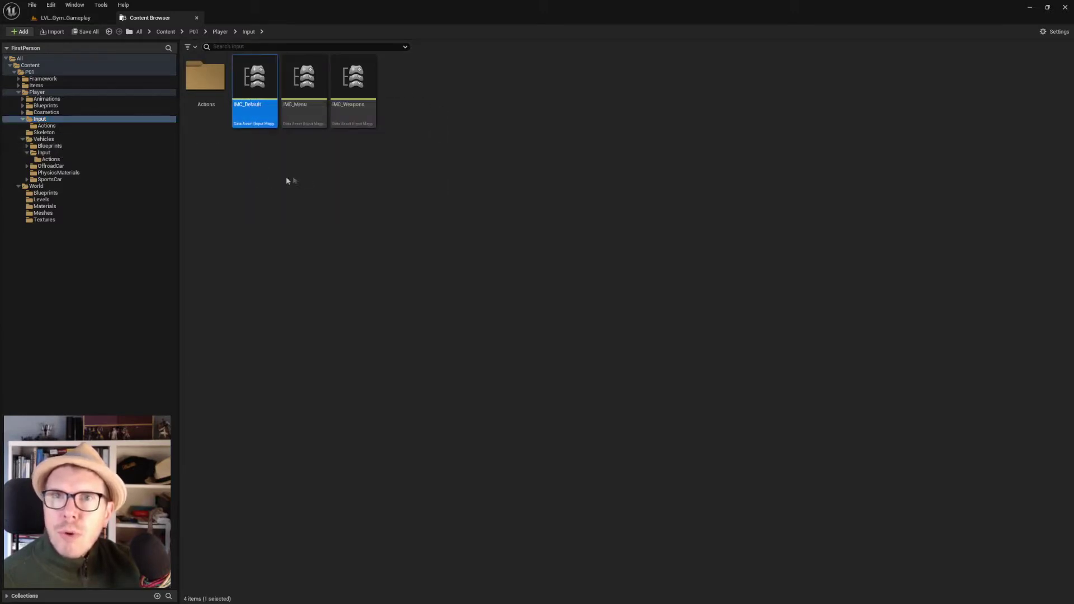
key("F2")
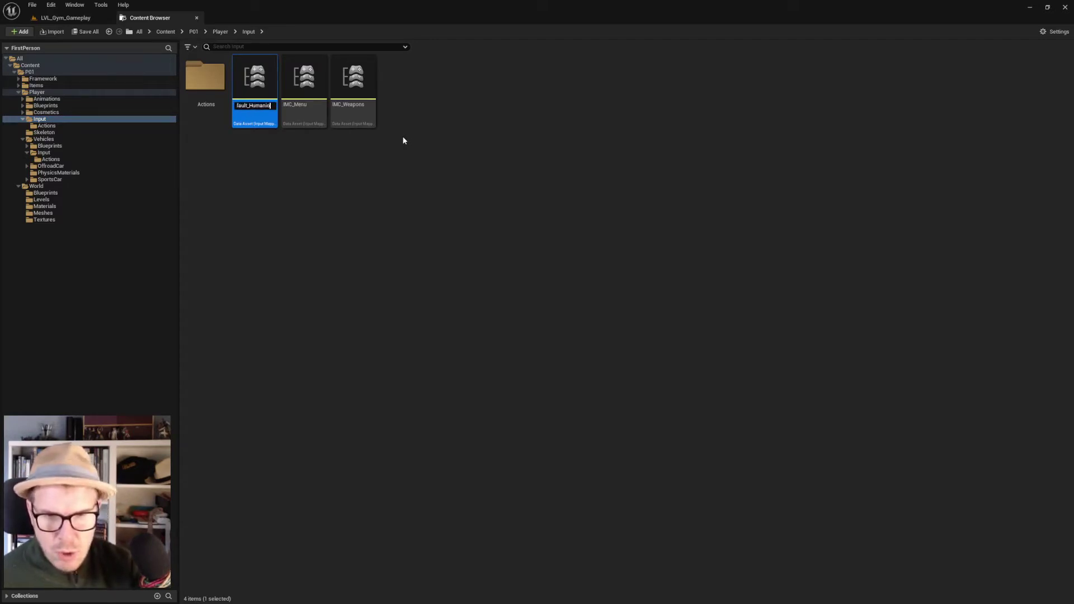
key("Return")
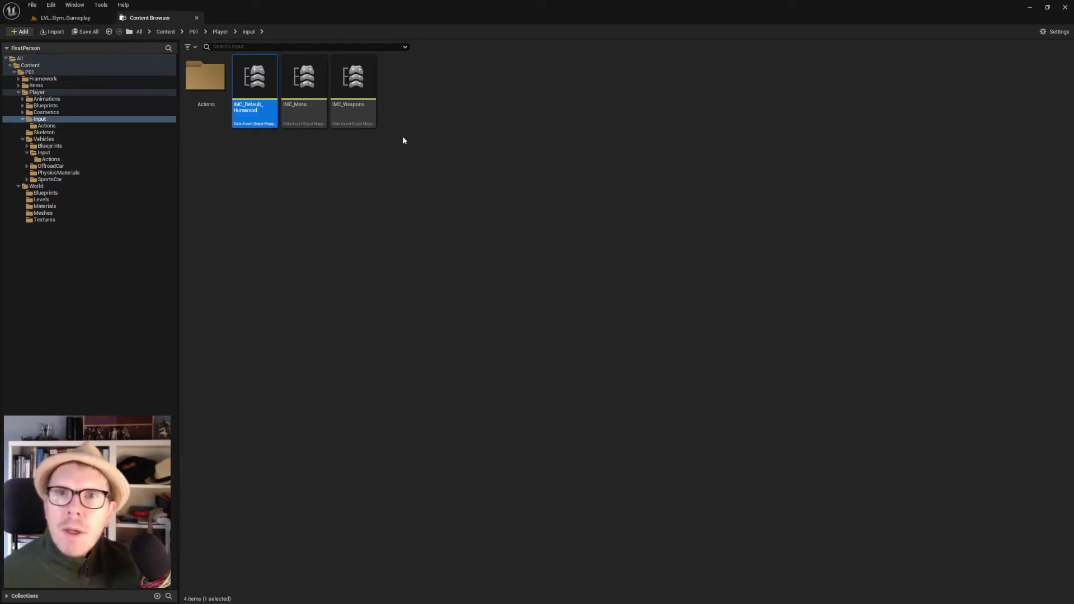
left_click(369, 200)
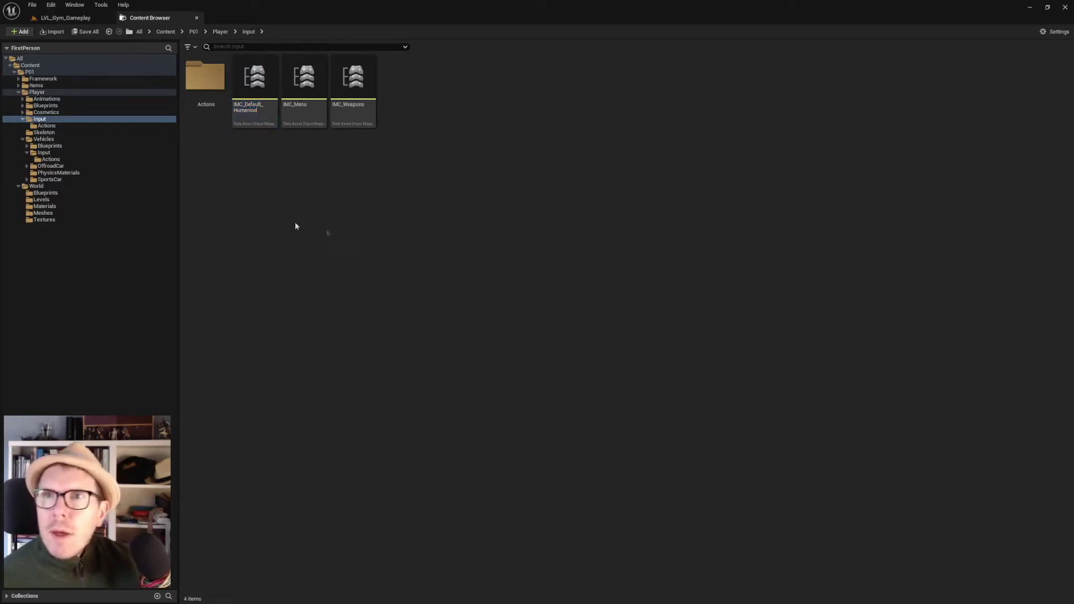
Rename the IMC_Default mapping context in P01/Player/Vehicles/Input as IMC_Default_Vehicle
left_click(44, 153)
left_click(255, 90)
key("F2")
key("End")
type("_")
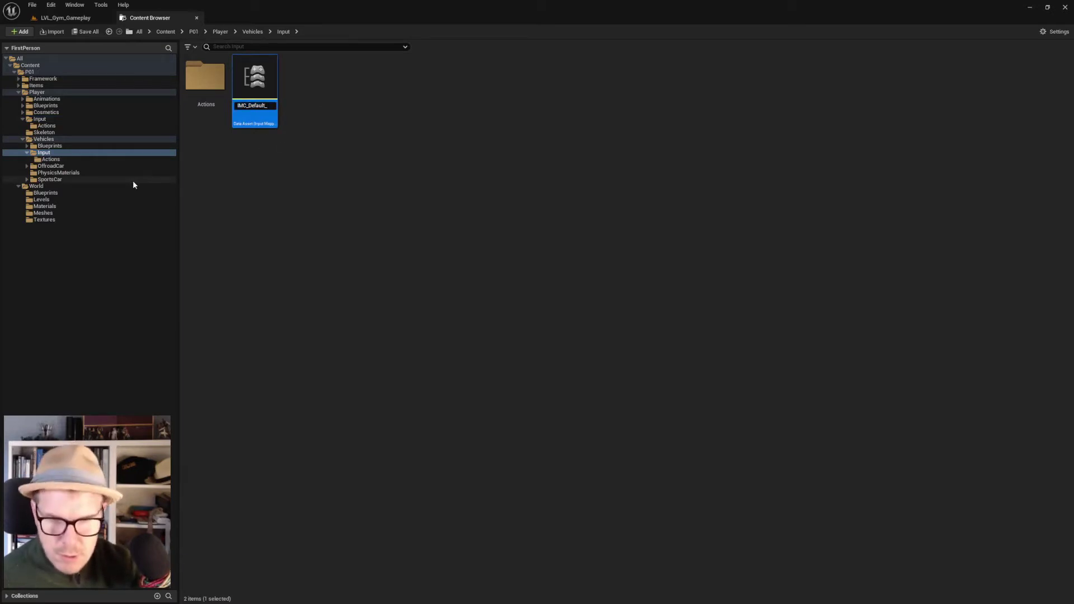
type("Vehicle")
key("Return")
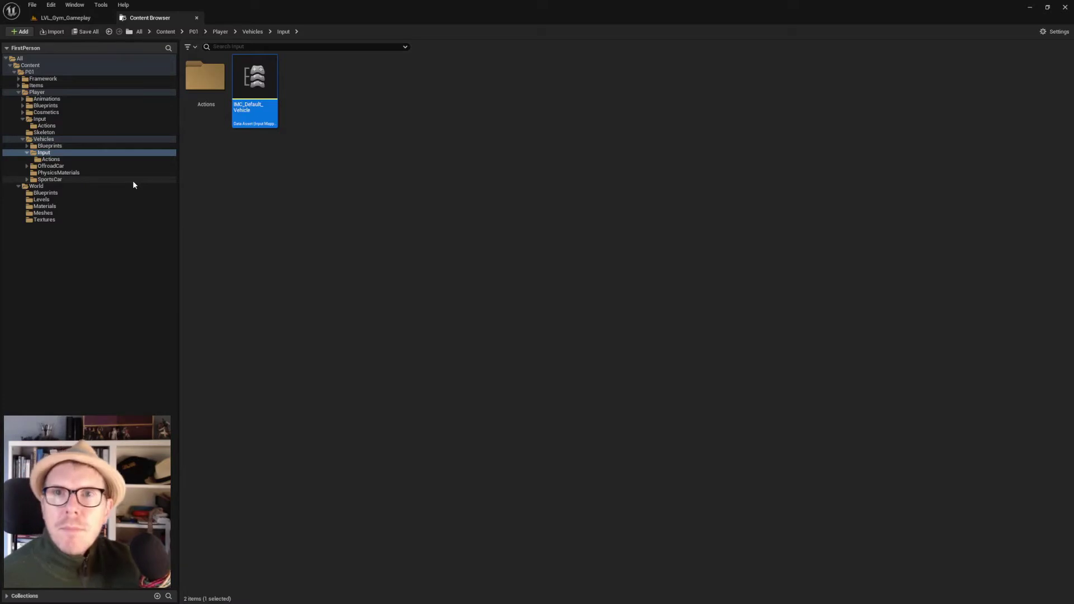
left_click(297, 242)
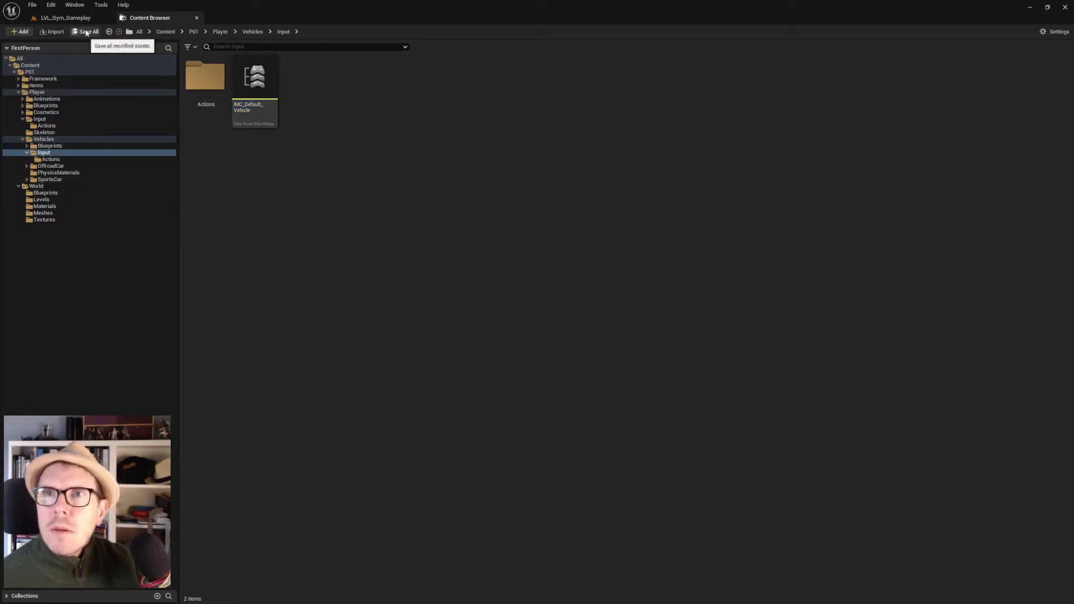
Open the LVL_Gym_Vehicle level from P01/World/Levels and close its World Partition view
left_click(67, 159)
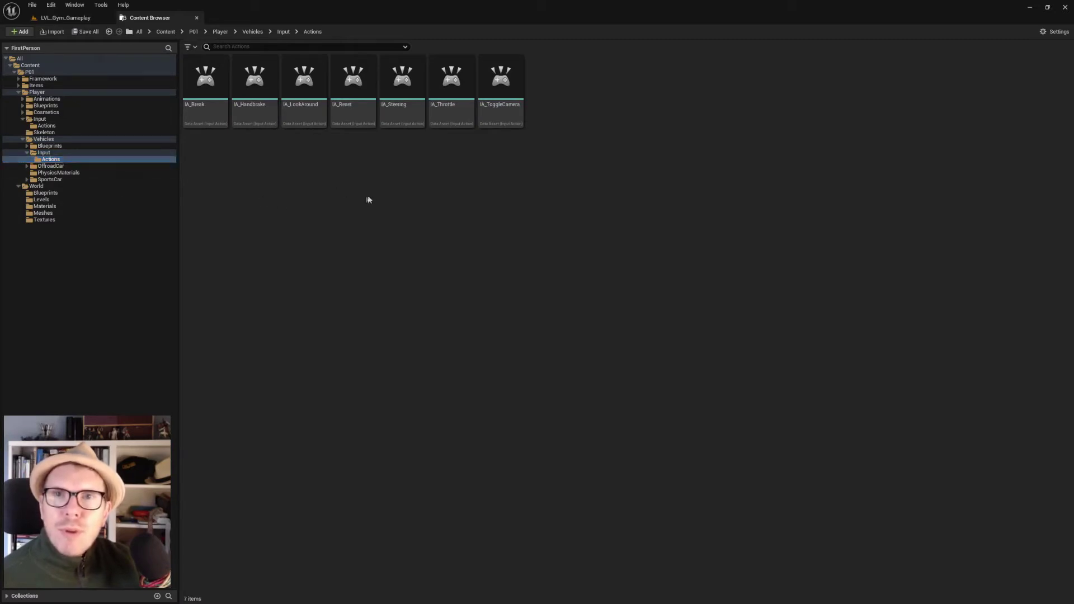
left_click(50, 145)
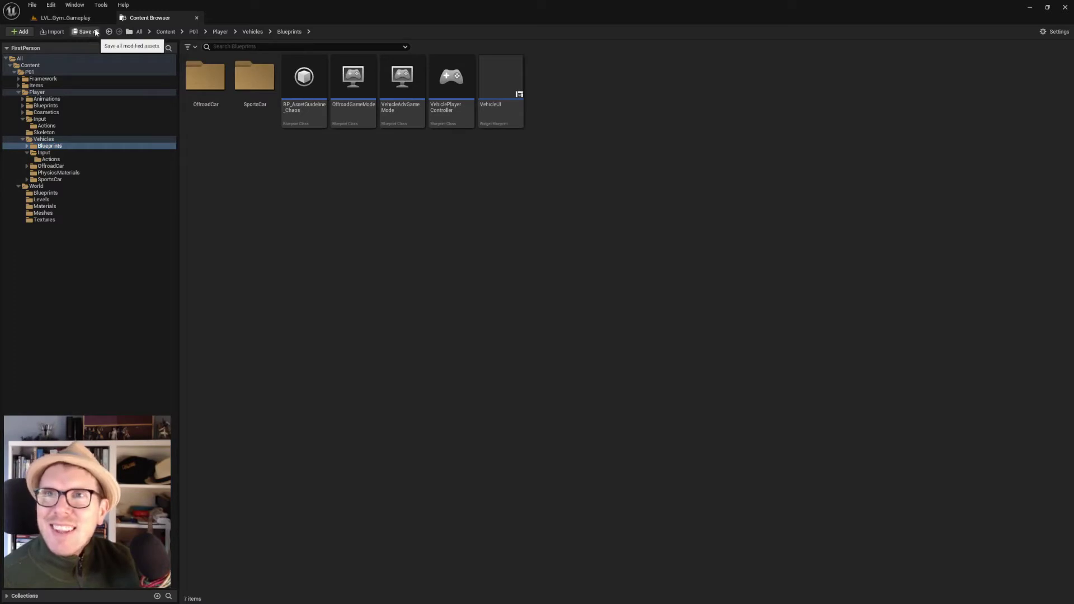
left_click(41, 200)
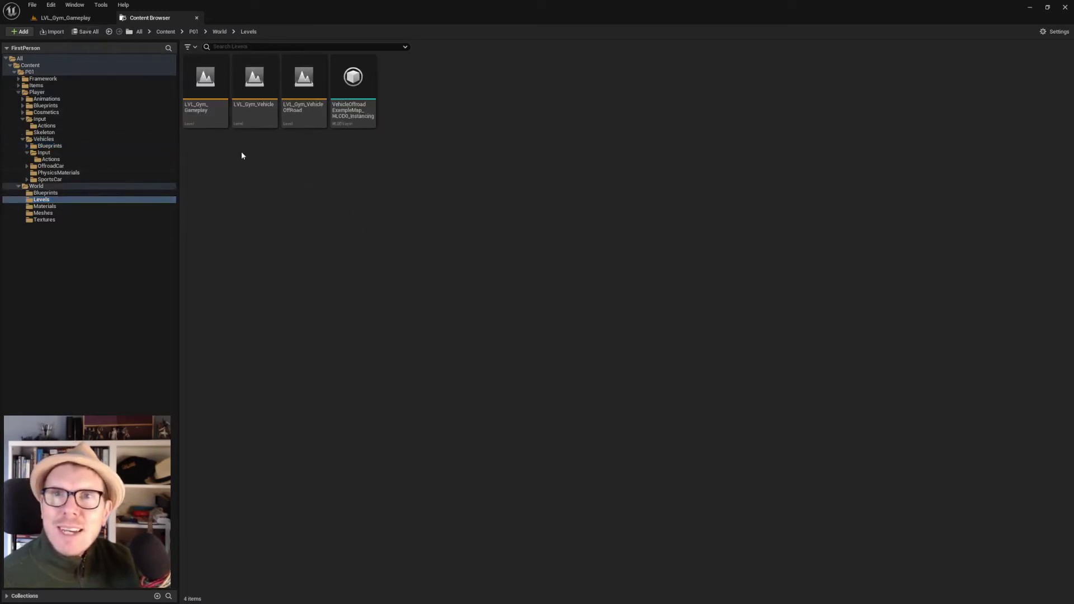
left_click(258, 89)
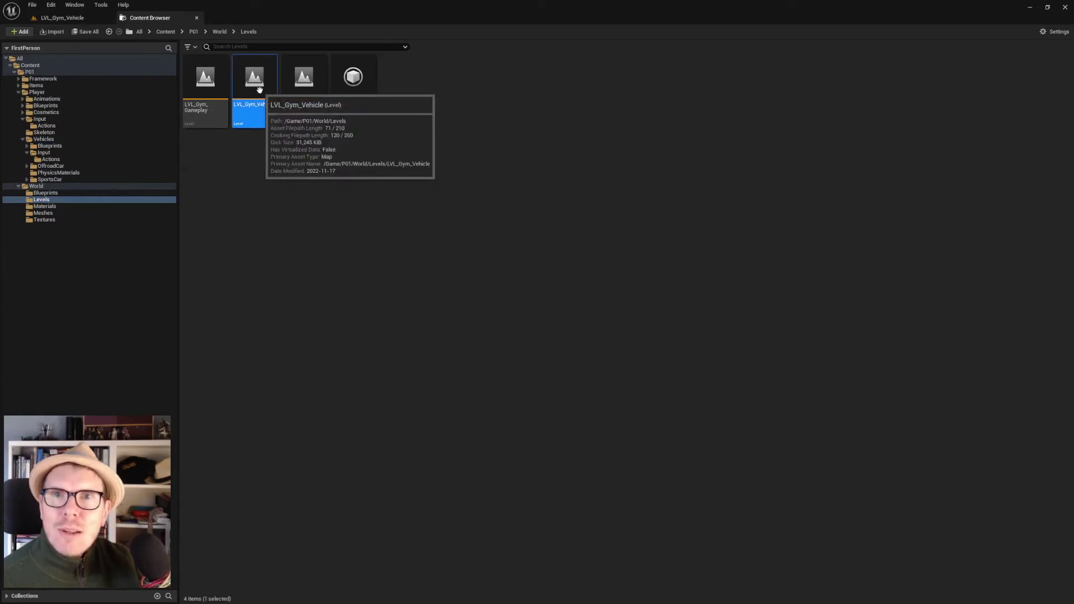
double_click(258, 89)
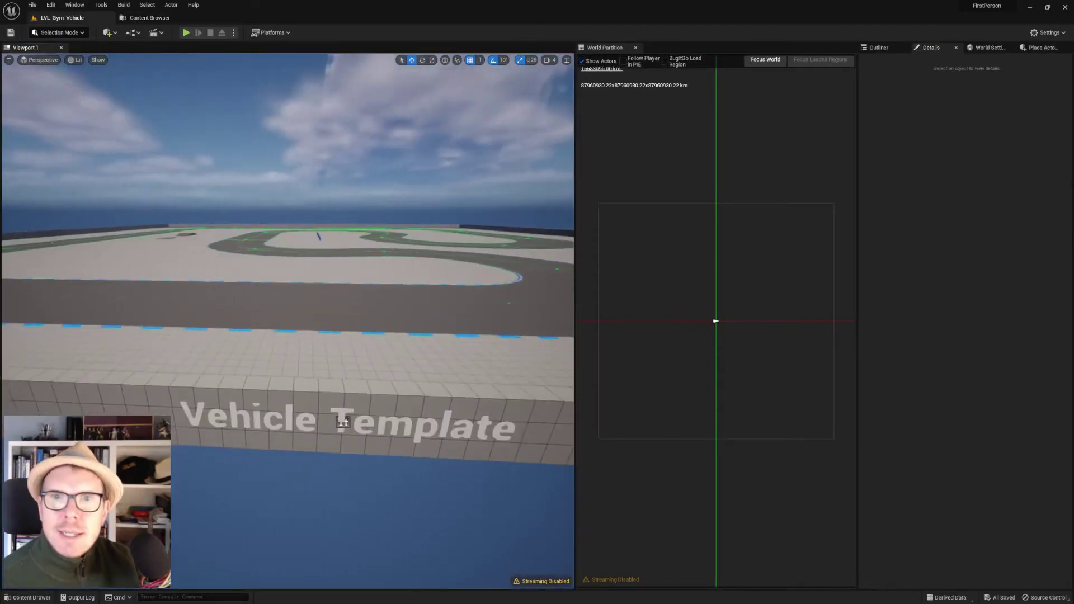
right_click_drag(343, 421, 342, 449)
right_click_drag(430, 213, 408, 246)
left_click(636, 48)
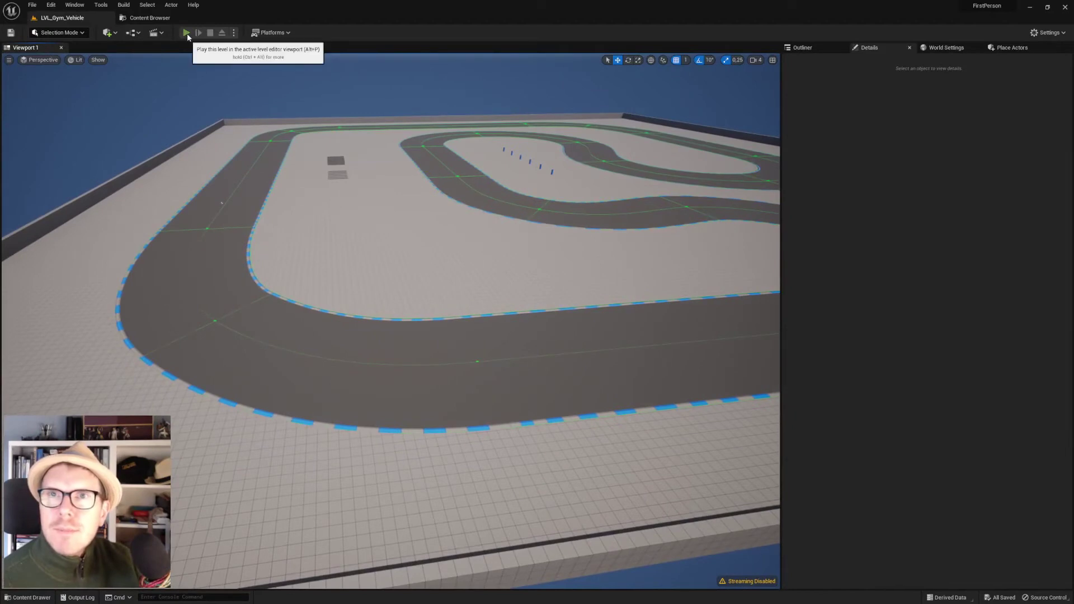
Play-test LVL_Gym_Vehicle by driving and steering the sports car along the track, and end the play session
key("alt+p")
key("w")
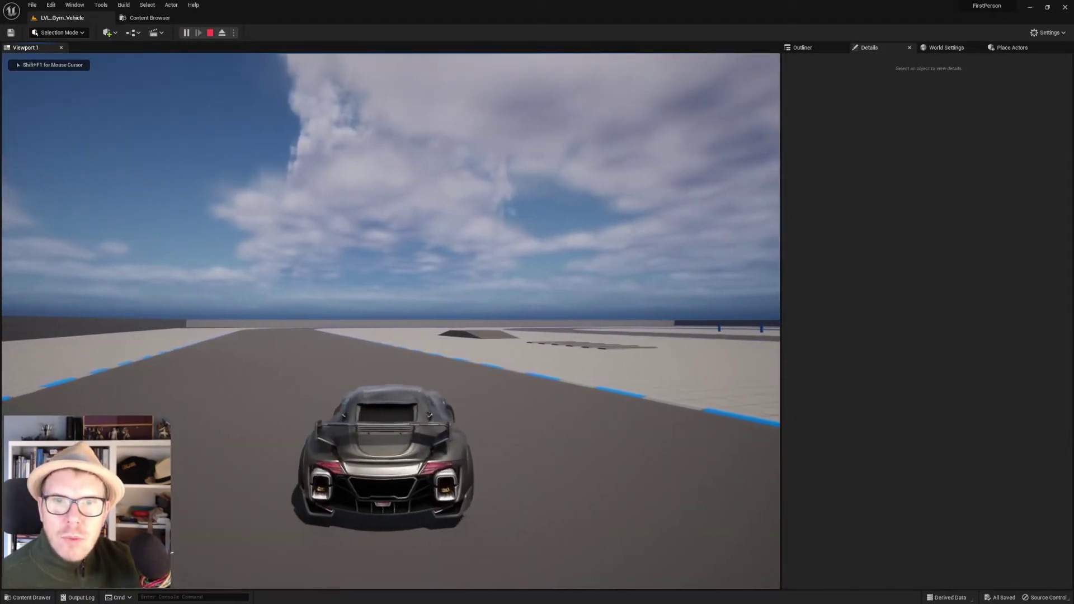
key("d")
key("a")
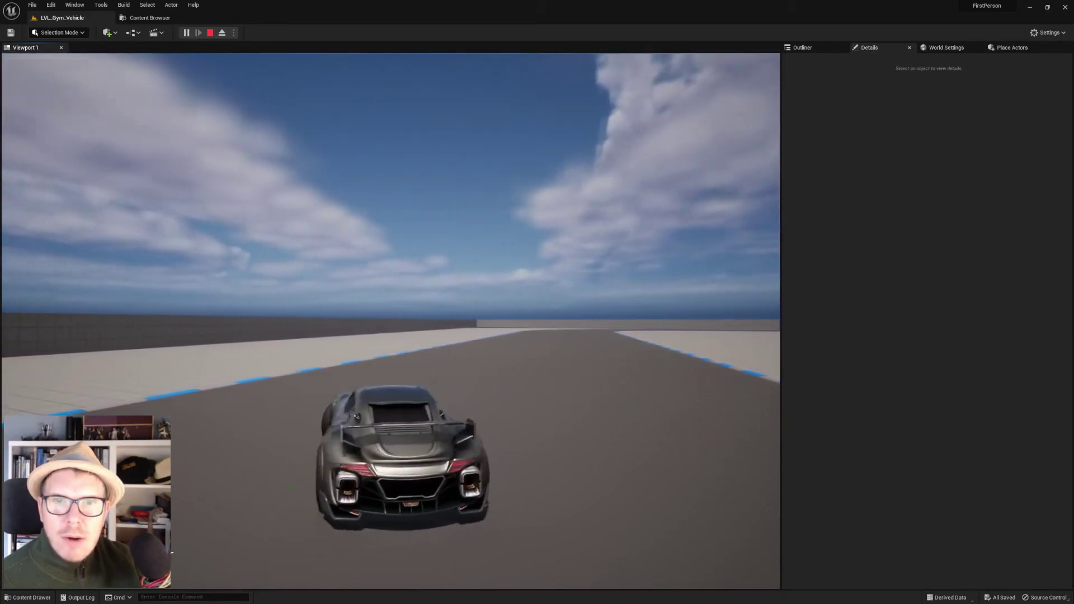
key("a")
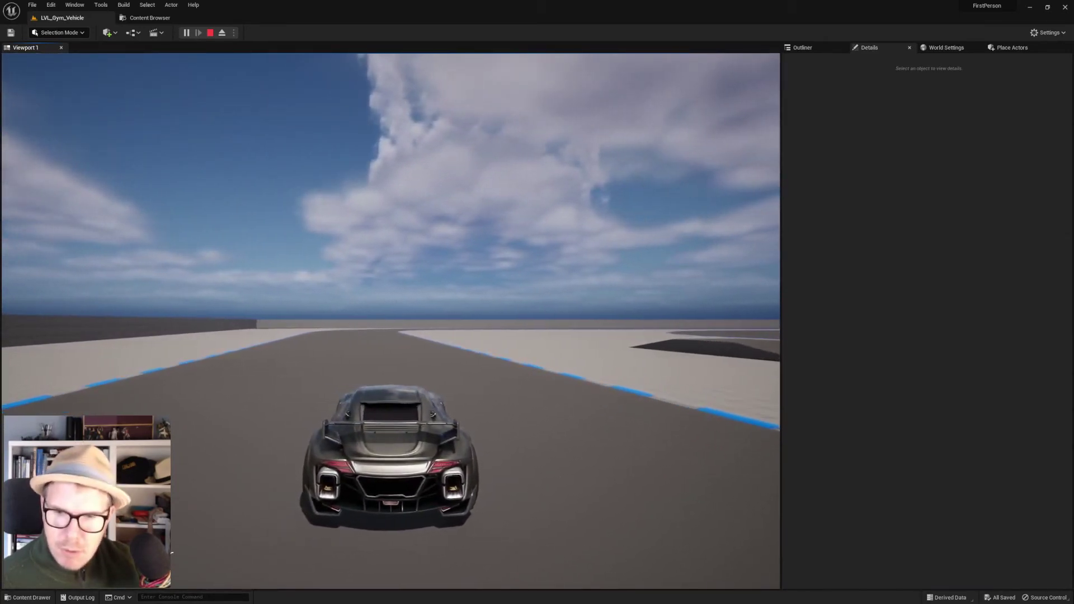
key("Escape")
right_click_drag(560, 399, 436, 310)
Return to the Content Browser and collapse the Vehicles and Input folders under P01/Player in the folder tree
left_click(150, 17)
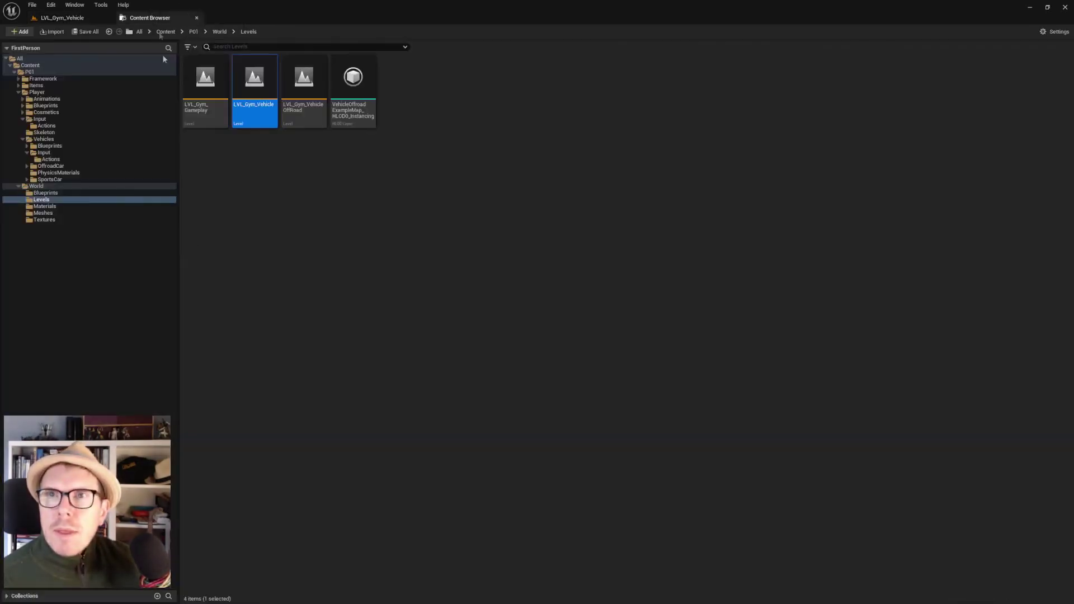
left_click(23, 139)
left_click(22, 119)
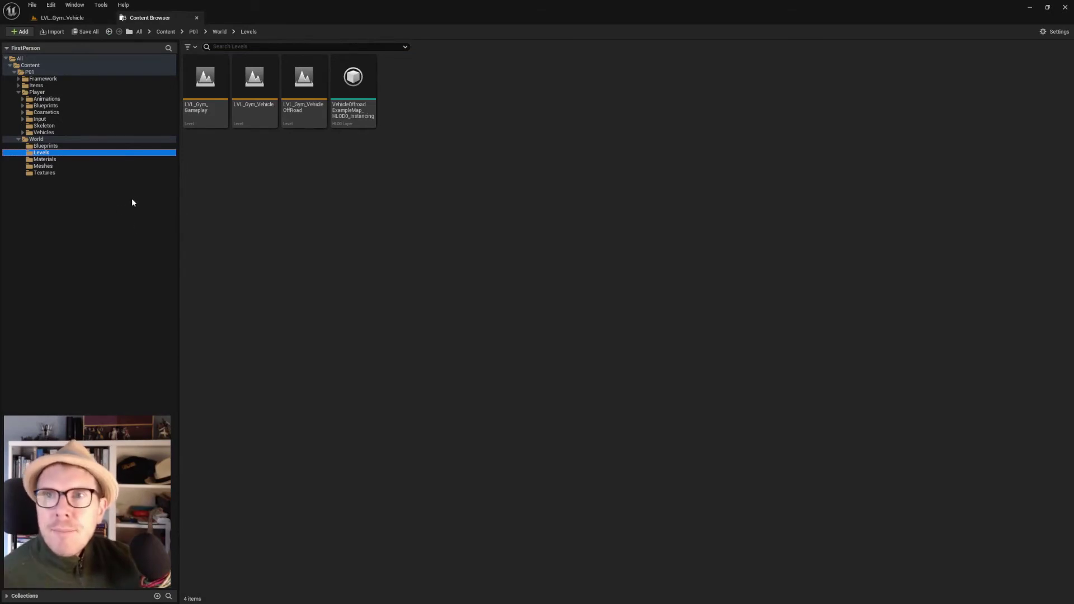
left_click(238, 193)
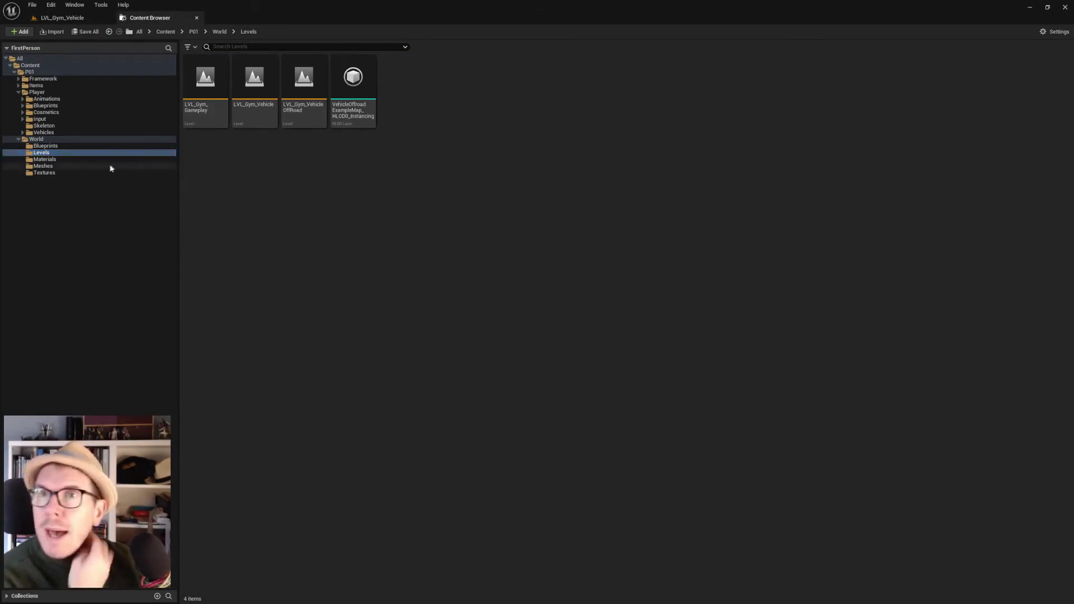